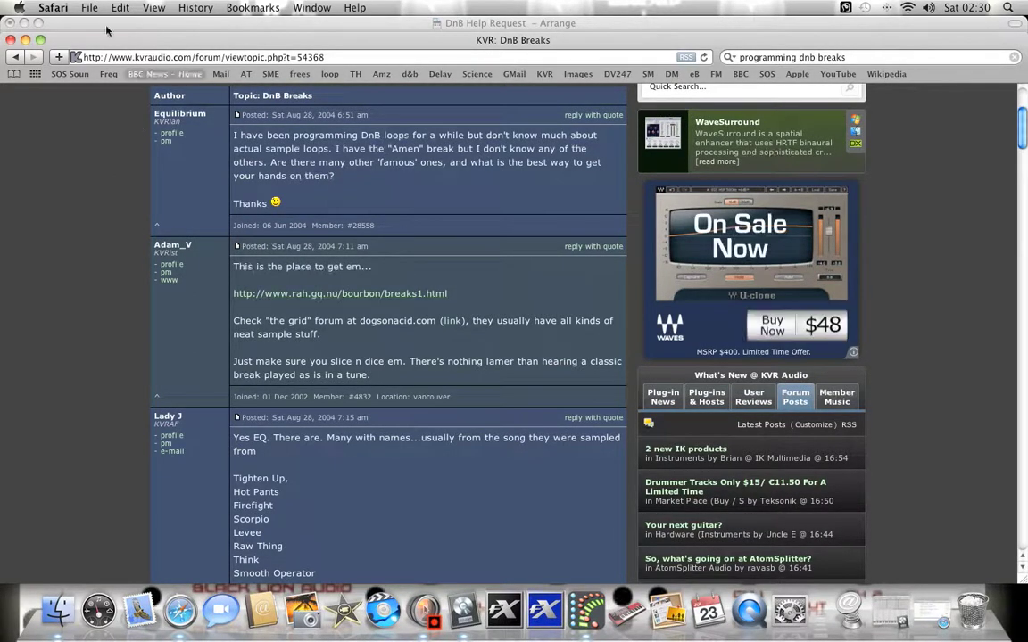
Bring the browser window back and open the bookmarked site "Cyberworm's sample blog".
{"action": "left_click", "coordinate": [25, 40]}
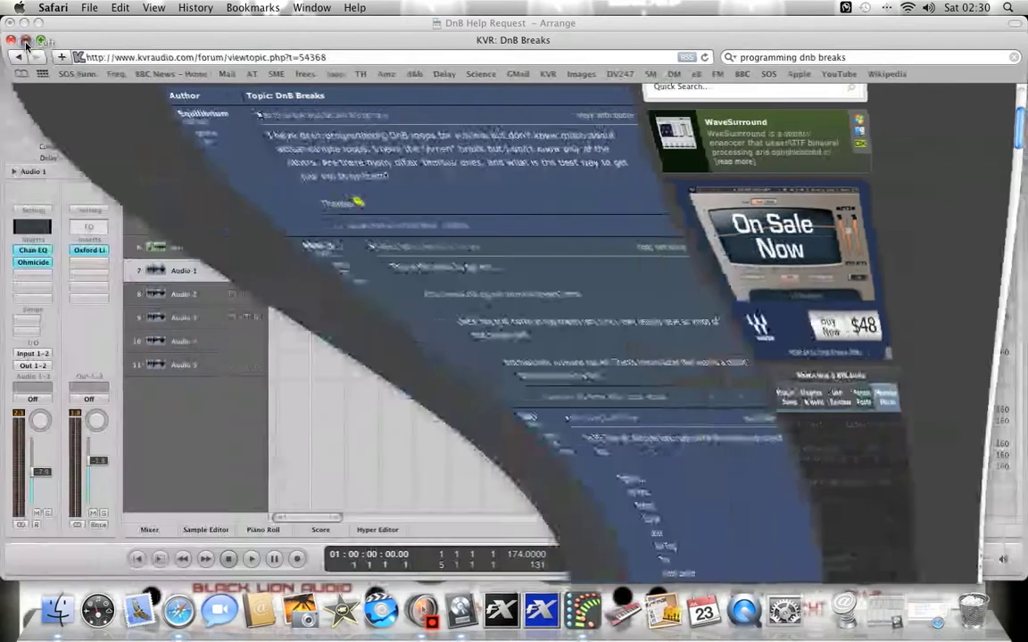
{"action": "left_click", "coordinate": [172, 615]}
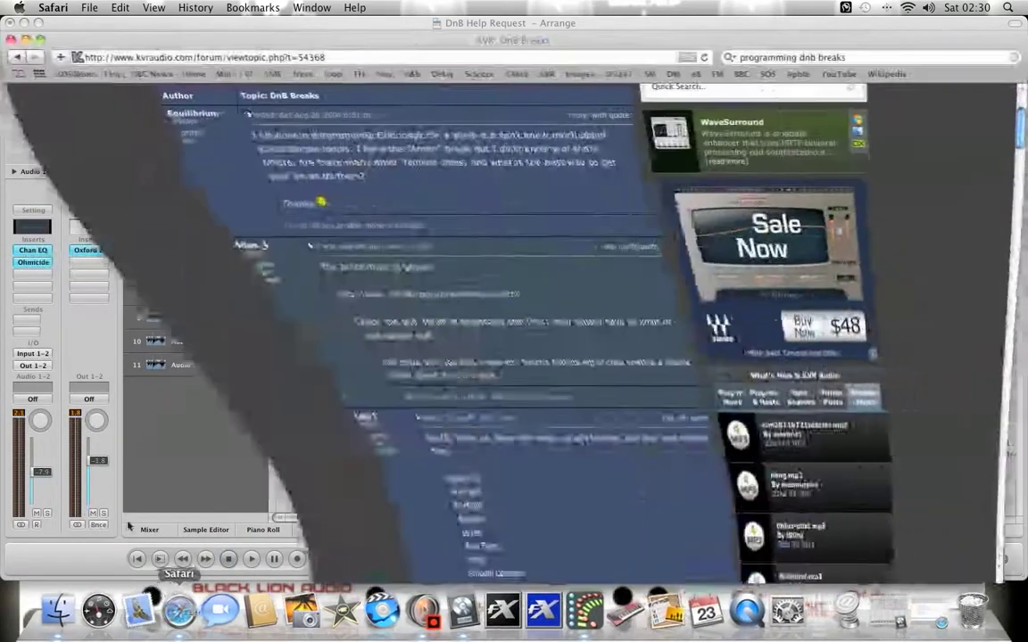
{"action": "left_click", "coordinate": [252, 7]}
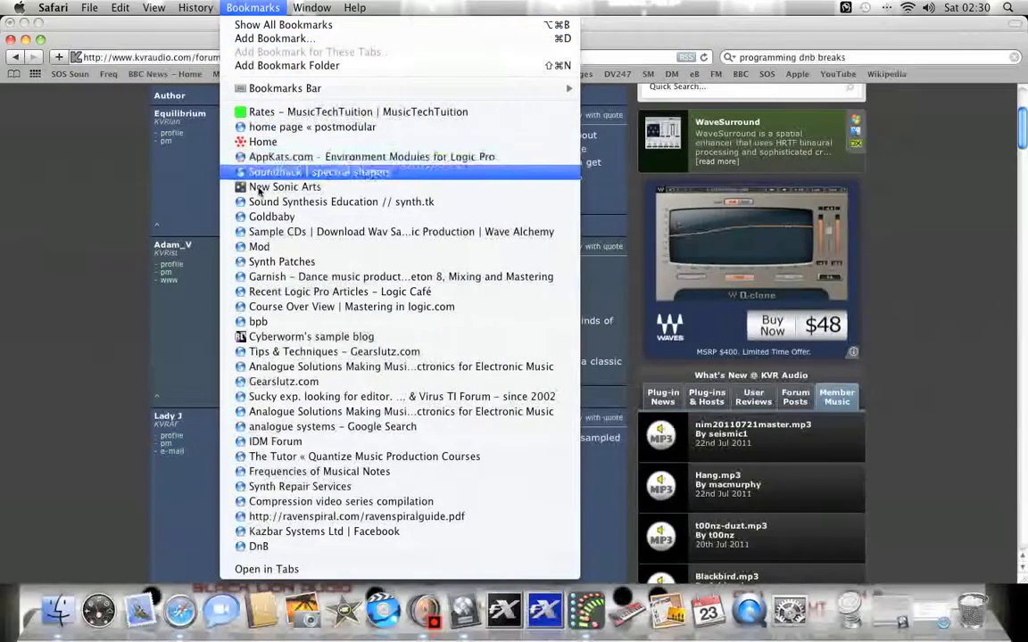
{"action": "left_click", "coordinate": [301, 336]}
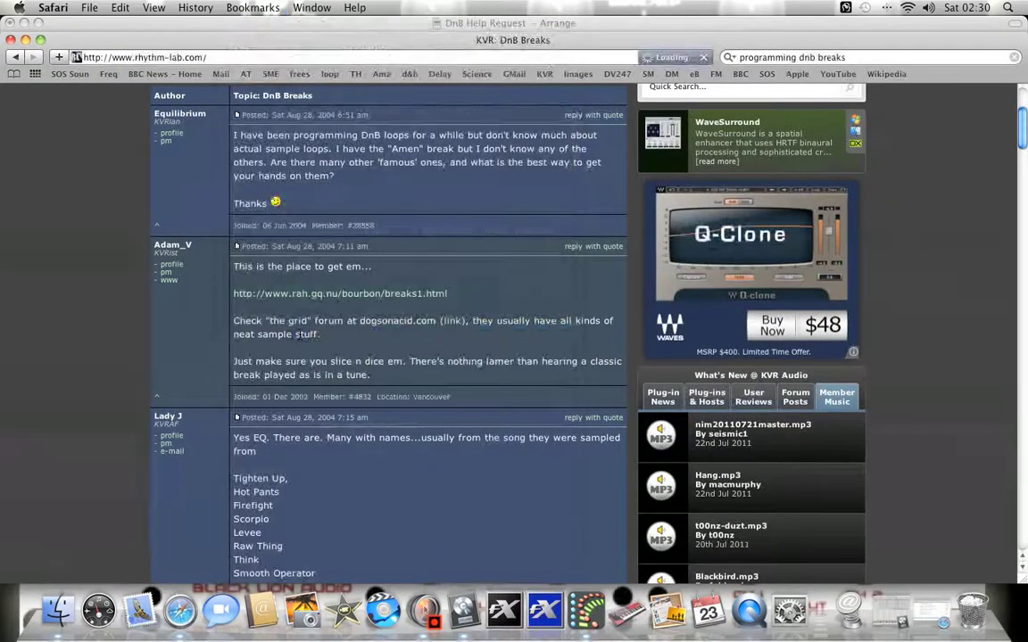
Page through the blog's posts to page 5, open the Breakbeats page post and go to its [breakbeats] category.
{"action": "scroll", "coordinate": [286, 312], "scroll_direction": "down", "scroll_amount": 5}
{"action": "scroll", "coordinate": [286, 314], "scroll_direction": "down", "scroll_amount": 15}
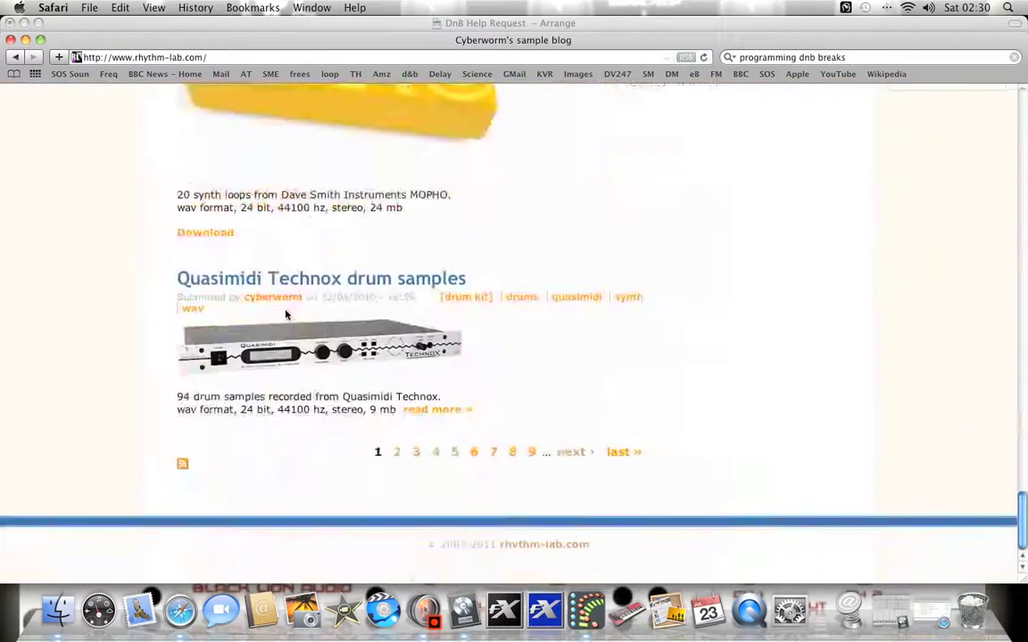
{"action": "left_click", "coordinate": [437, 455]}
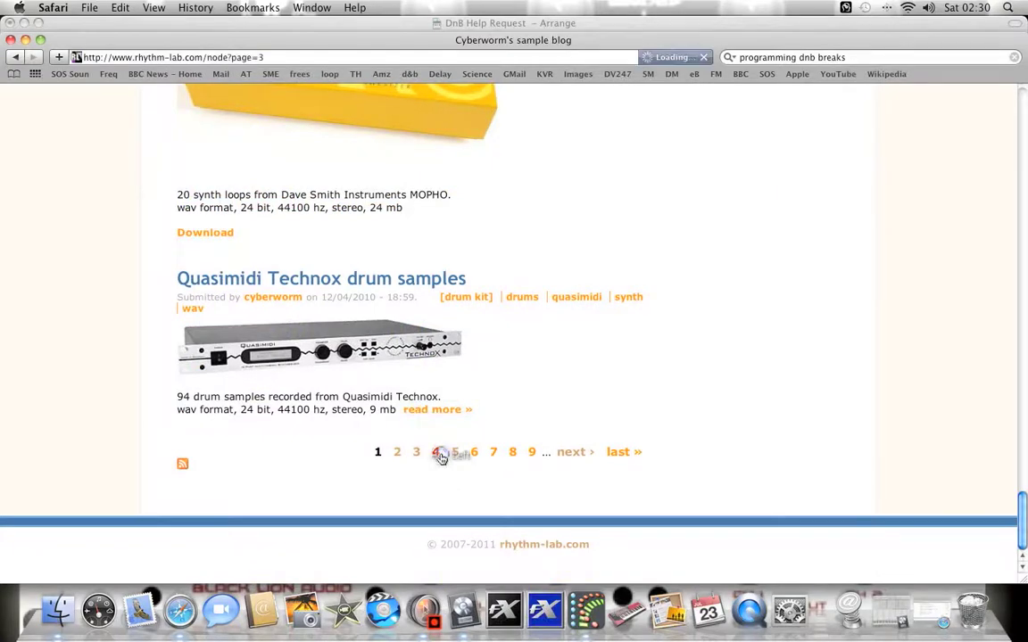
{"action": "scroll", "coordinate": [414, 403], "scroll_direction": "down", "scroll_amount": 10}
{"action": "scroll", "coordinate": [415, 404], "scroll_direction": "down", "scroll_amount": 10}
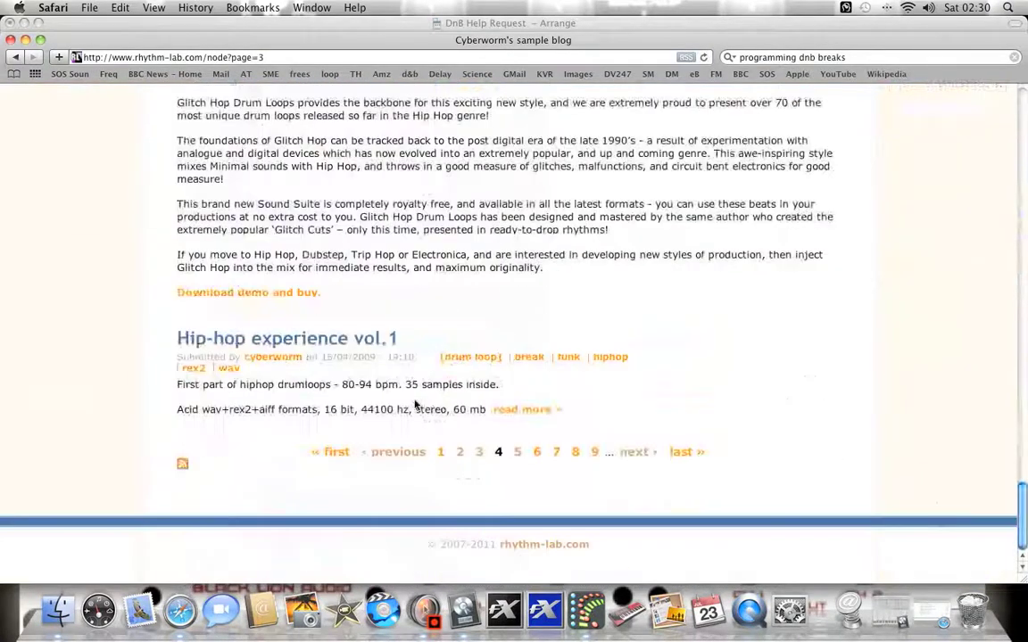
{"action": "left_click", "coordinate": [515, 452]}
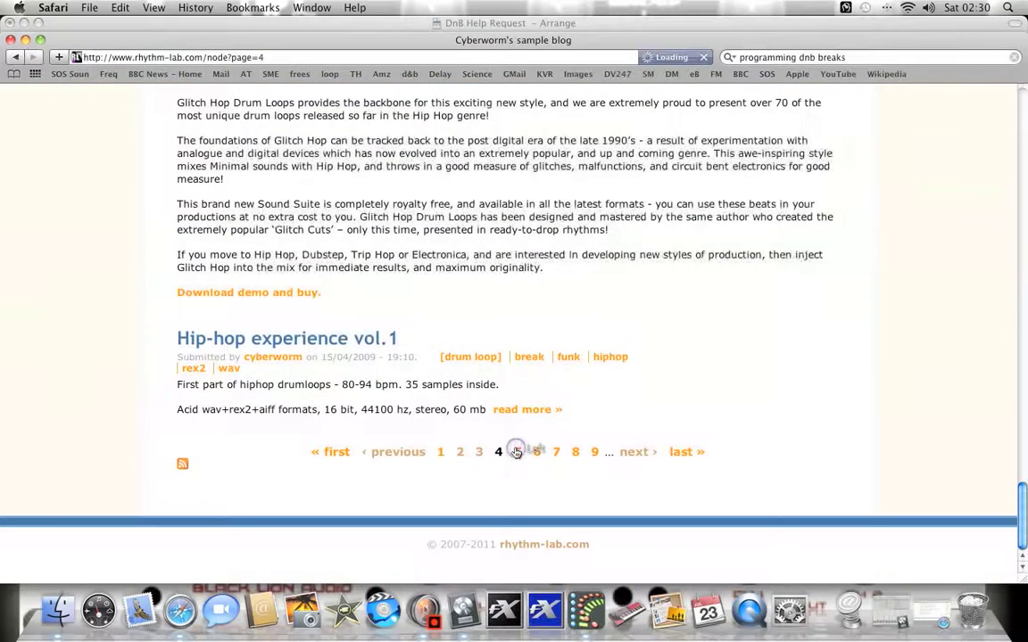
{"action": "left_click", "coordinate": [259, 180]}
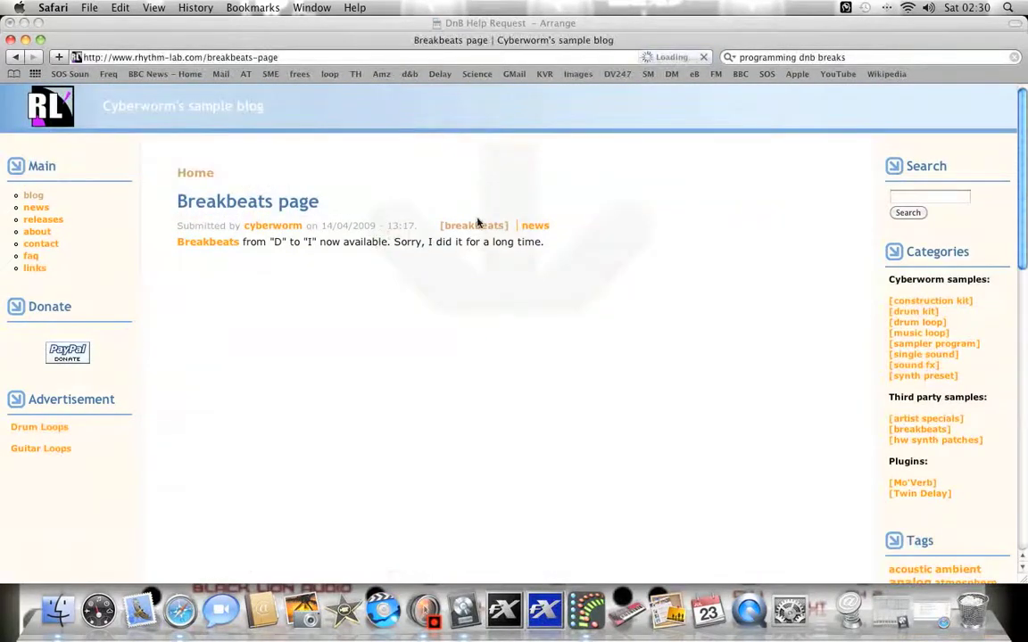
{"action": "left_click", "coordinate": [473, 225]}
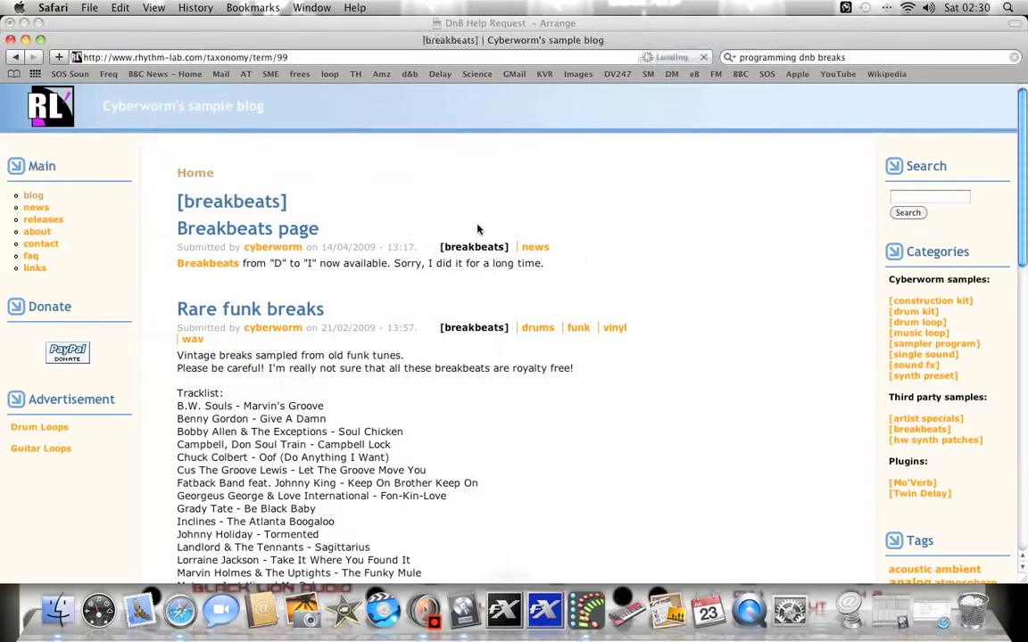
Examine the posts in the [breakbeats] category, including the tracklist of Rare funk breaks.
{"action": "scroll", "coordinate": [477, 229], "scroll_direction": "down", "scroll_amount": 4}
{"action": "scroll", "coordinate": [477, 229], "scroll_direction": "down", "scroll_amount": 6}
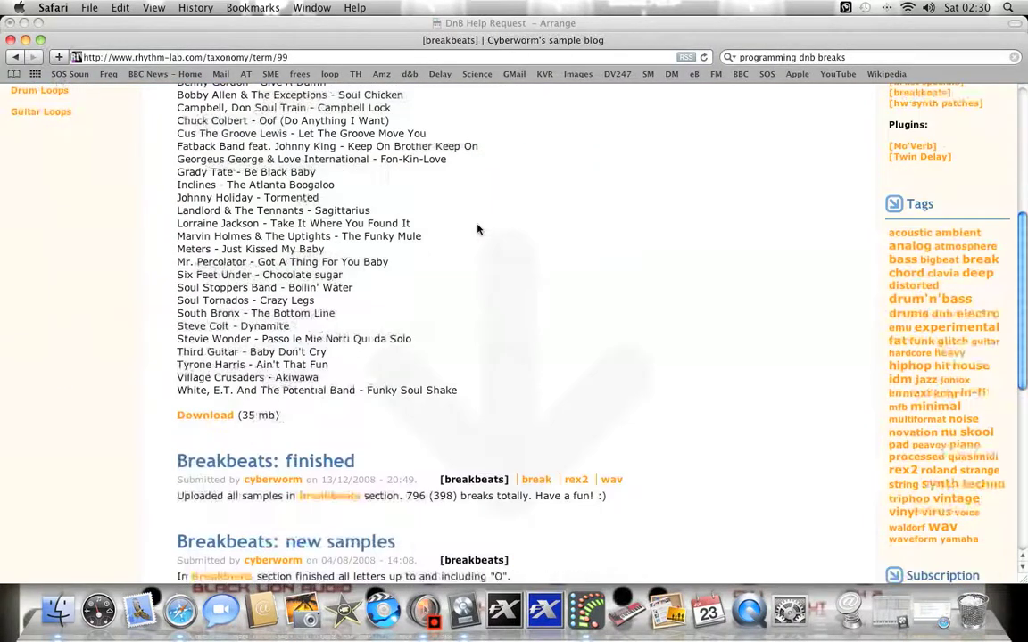
{"action": "scroll", "coordinate": [477, 229], "scroll_direction": "down", "scroll_amount": 10}
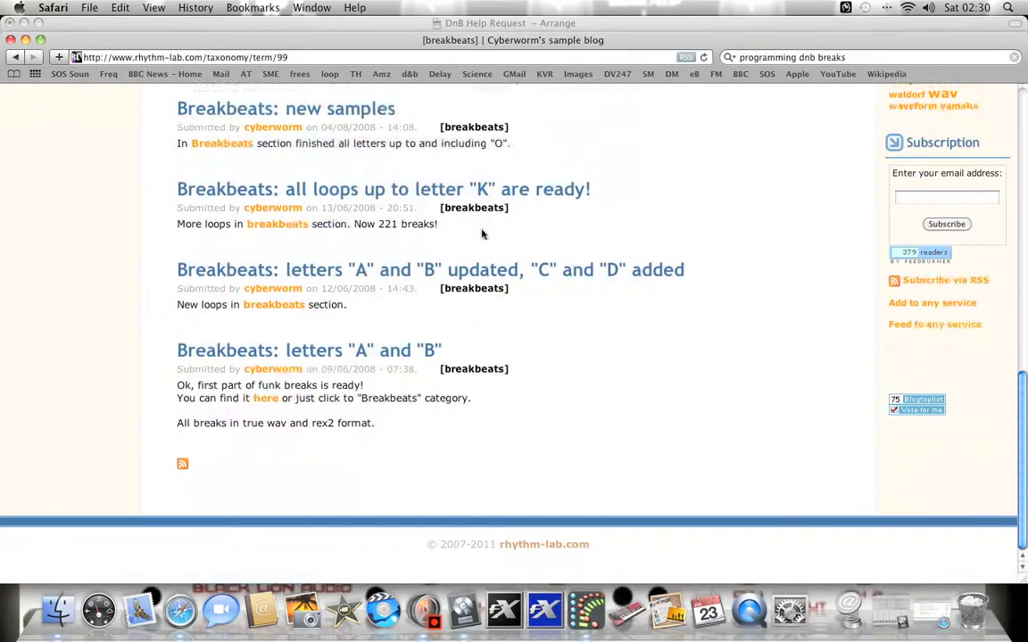
{"action": "scroll", "coordinate": [479, 233], "scroll_direction": "up", "scroll_amount": 18}
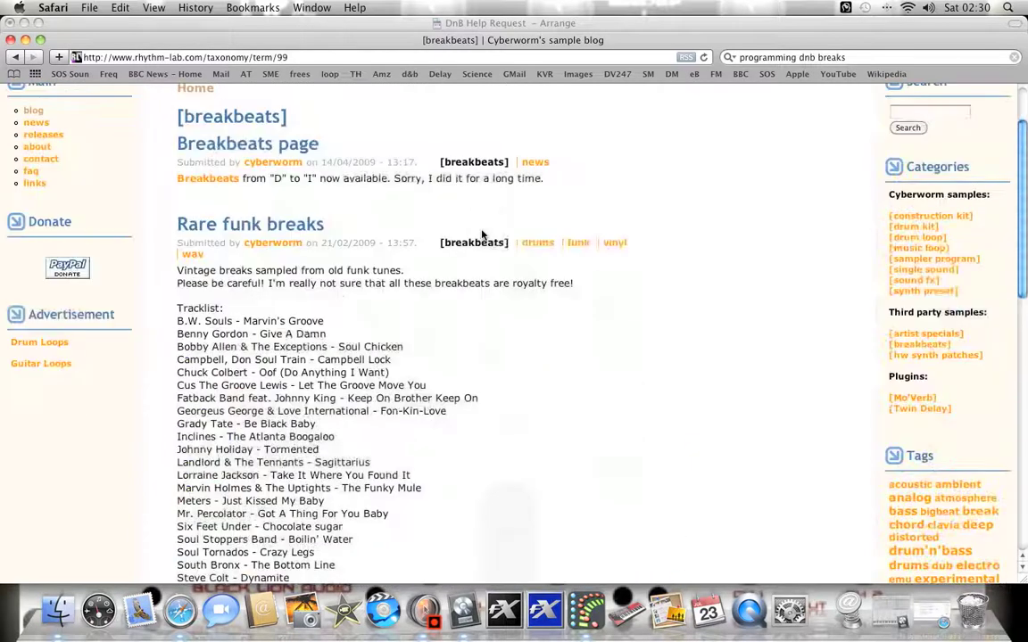
{"action": "scroll", "coordinate": [482, 234], "scroll_direction": "up", "scroll_amount": 2}
{"action": "scroll", "coordinate": [482, 233], "scroll_direction": "down", "scroll_amount": 4}
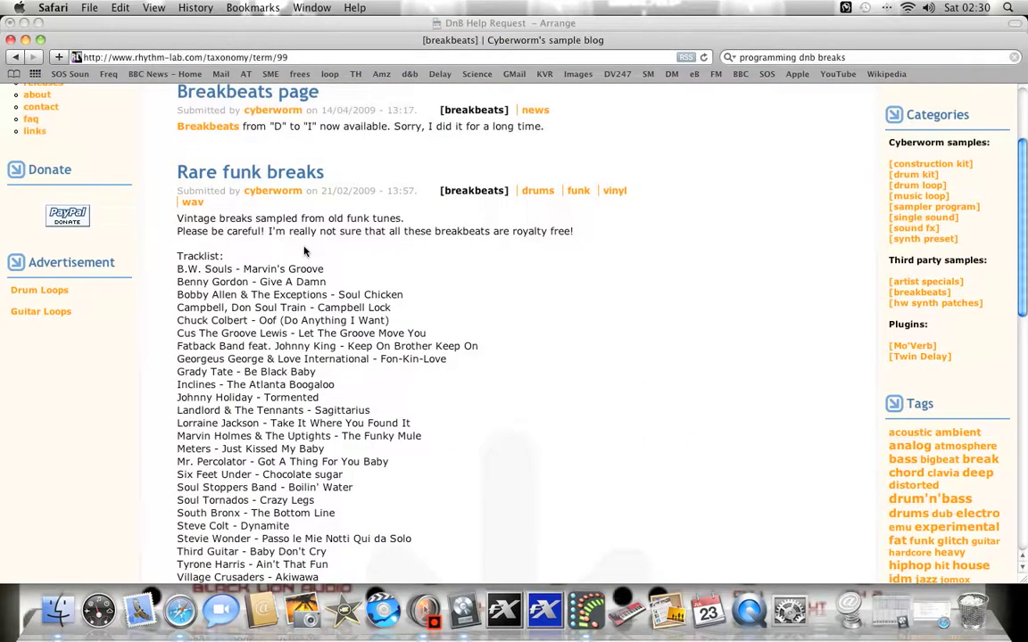
{"action": "scroll", "coordinate": [71, 110], "scroll_direction": "up", "scroll_amount": 4}
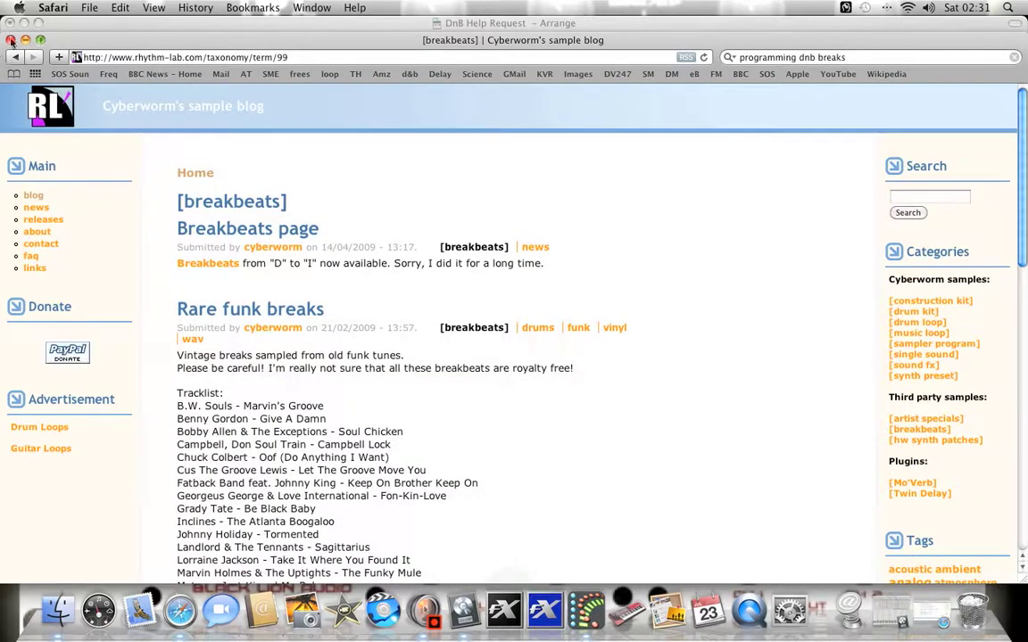
Close the browser window and, in Logic Pro, open the Nerve instrument on the Inst 6 track.
{"action": "left_click", "coordinate": [10, 40]}
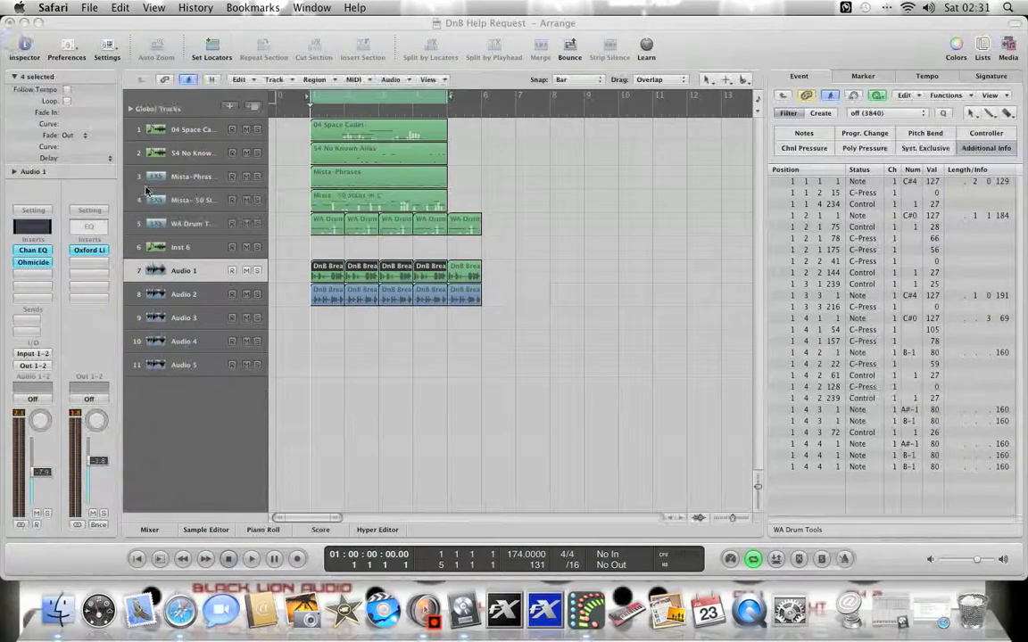
{"action": "left_click", "coordinate": [176, 248]}
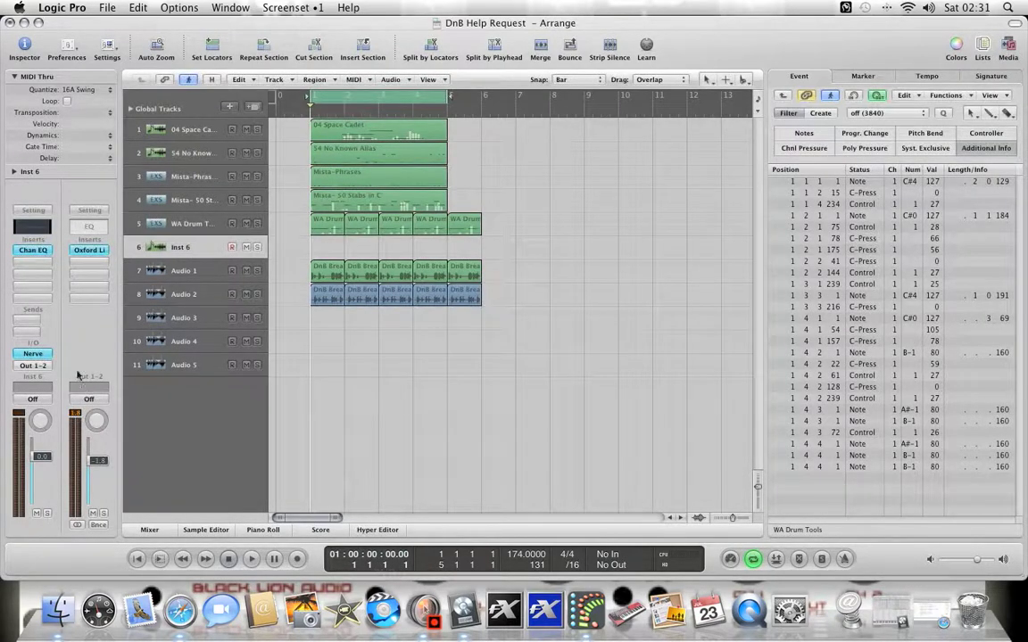
{"action": "left_click", "coordinate": [40, 354]}
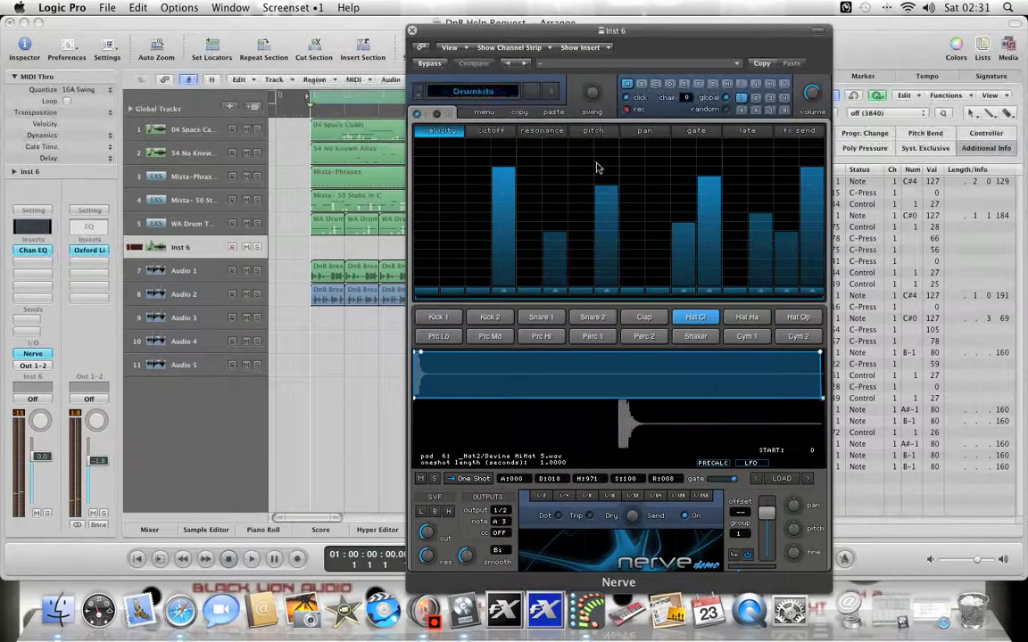
Switch Nerve to another pattern slot, view the Hat Ha pad and check the list of available drum kits.
{"action": "left_click", "coordinate": [756, 101]}
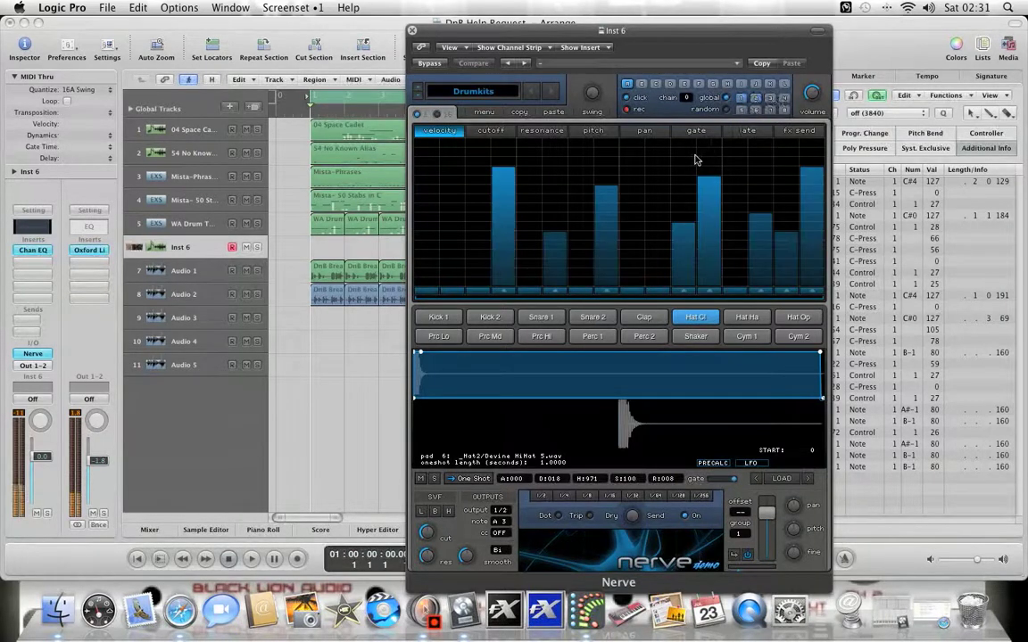
{"action": "left_click", "coordinate": [756, 102]}
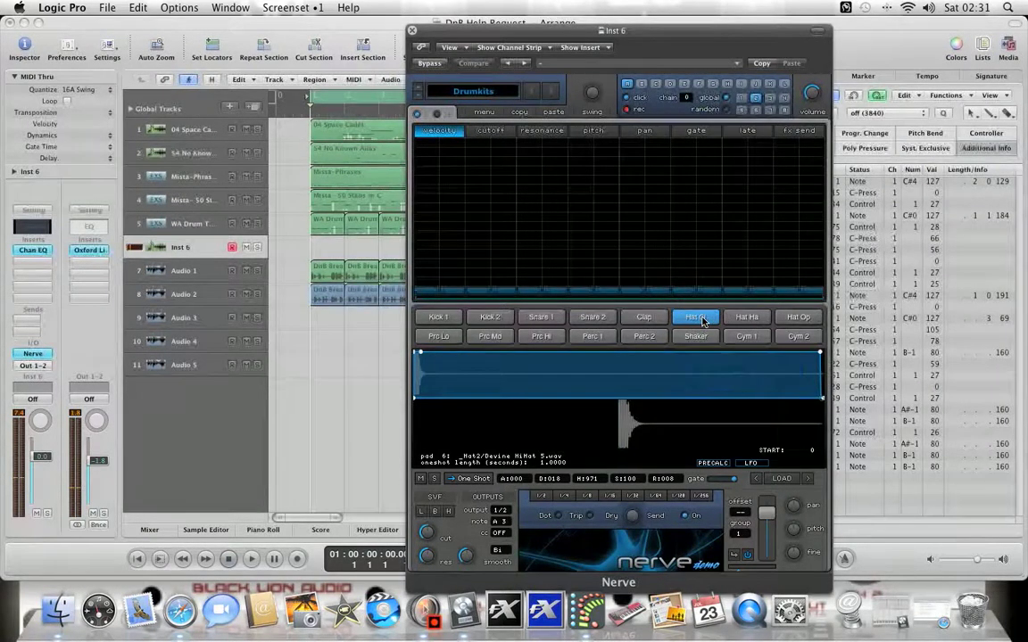
{"action": "left_click", "coordinate": [742, 319]}
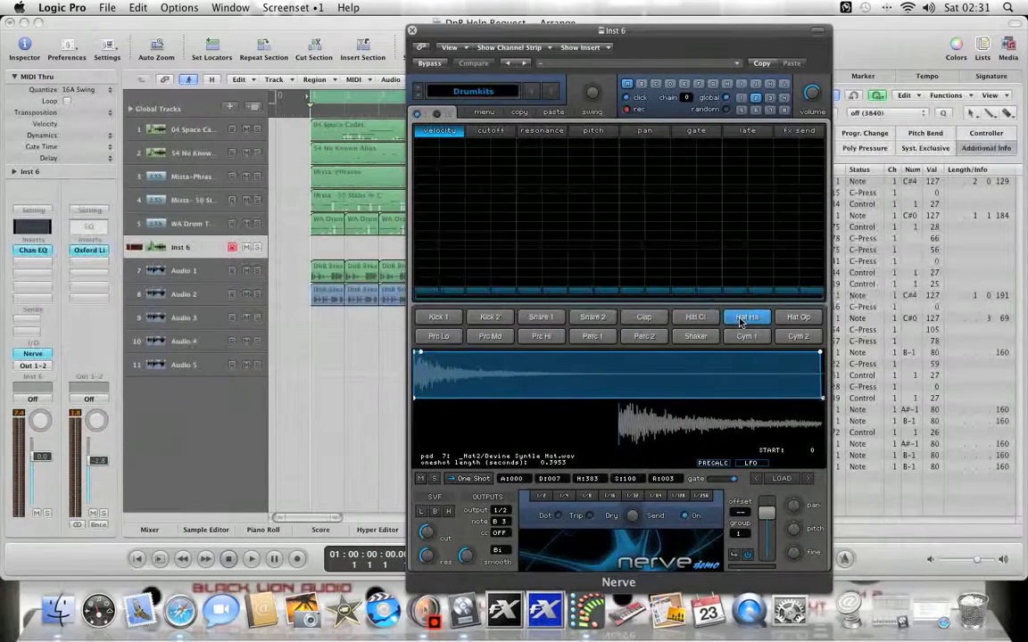
{"action": "left_click", "coordinate": [478, 93]}
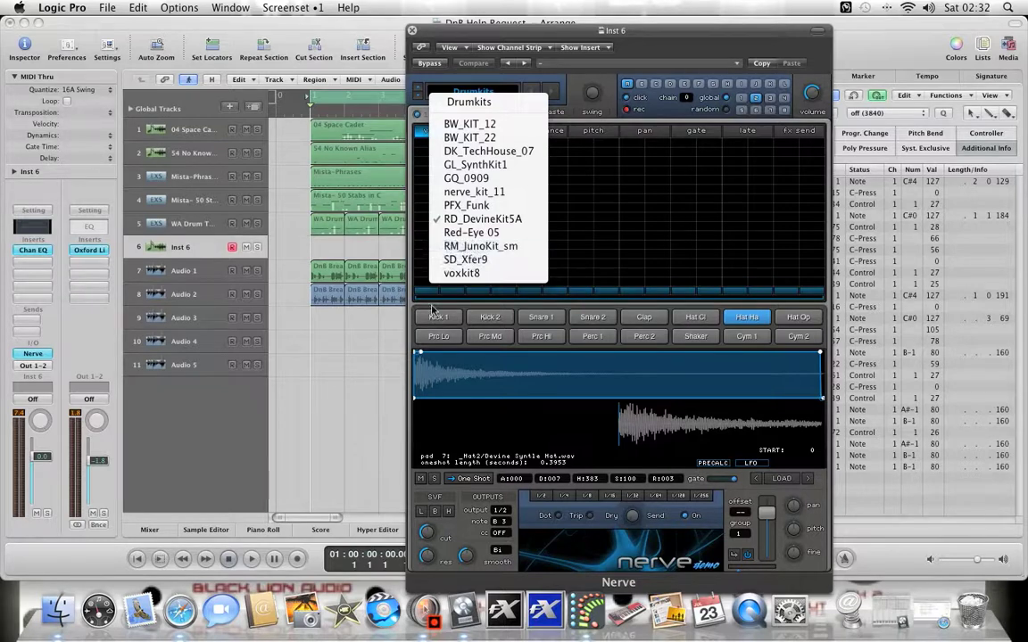
{"action": "left_click", "coordinate": [313, 519]}
Solo the Inst 6 track and start playback, leaving the drum kit unchanged.
{"action": "left_click", "coordinate": [257, 246]}
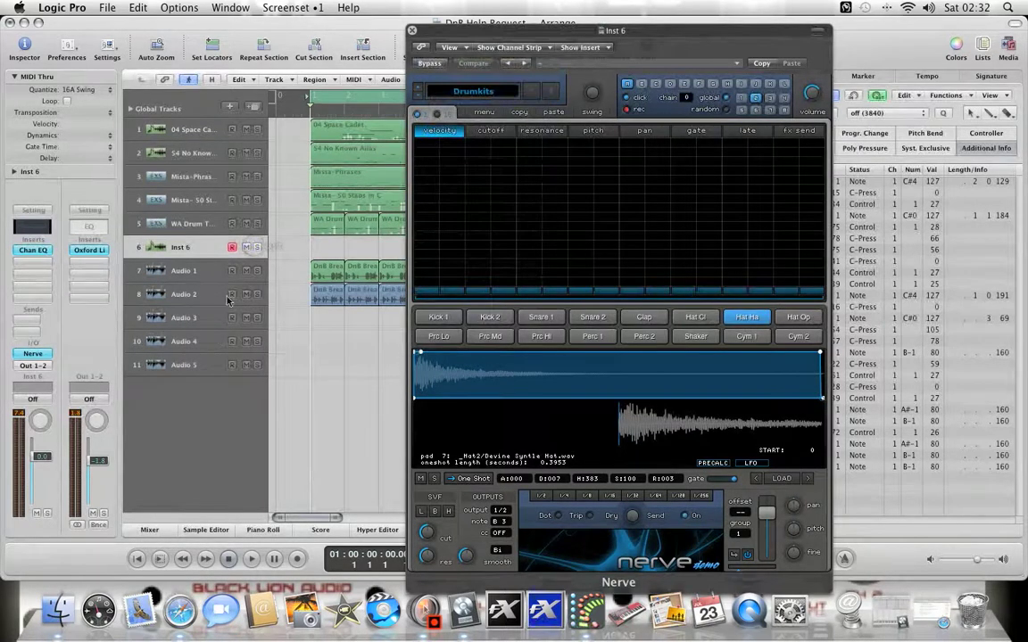
{"action": "left_click", "coordinate": [449, 91]}
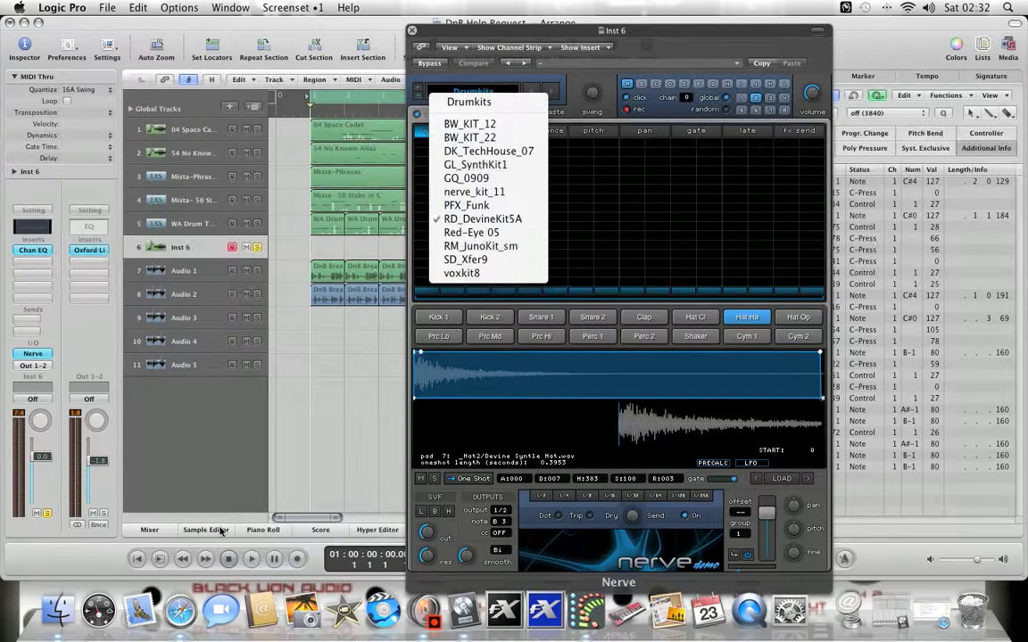
{"action": "left_click", "coordinate": [249, 565]}
{"action": "left_click", "coordinate": [251, 560]}
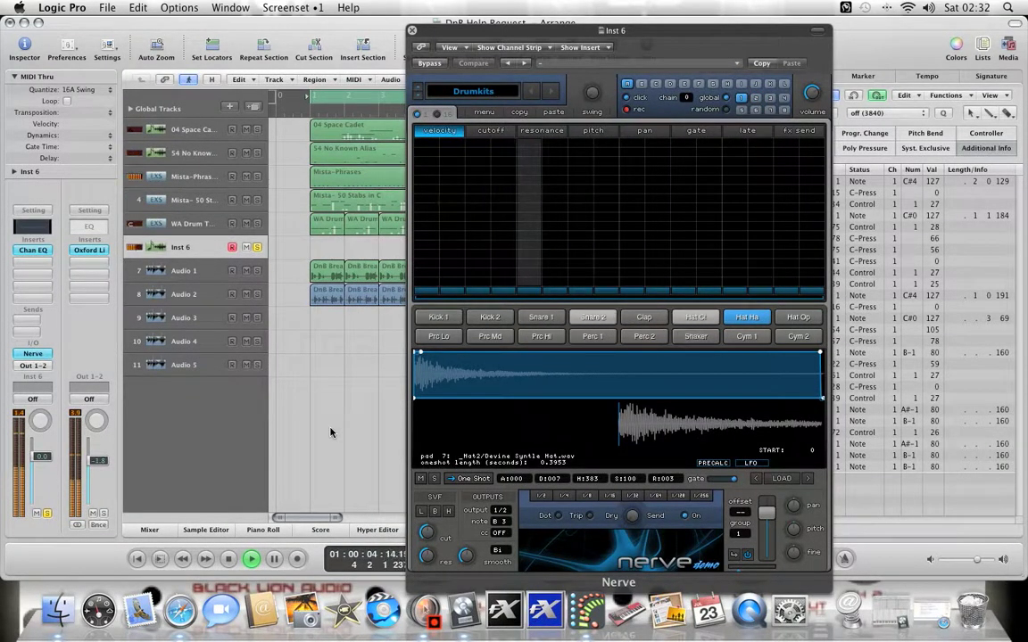
Choose a different pattern slot and add Hat Cl hits at steps 2, 5 and 11 with a velocity of about 56.
{"action": "left_click", "coordinate": [740, 110]}
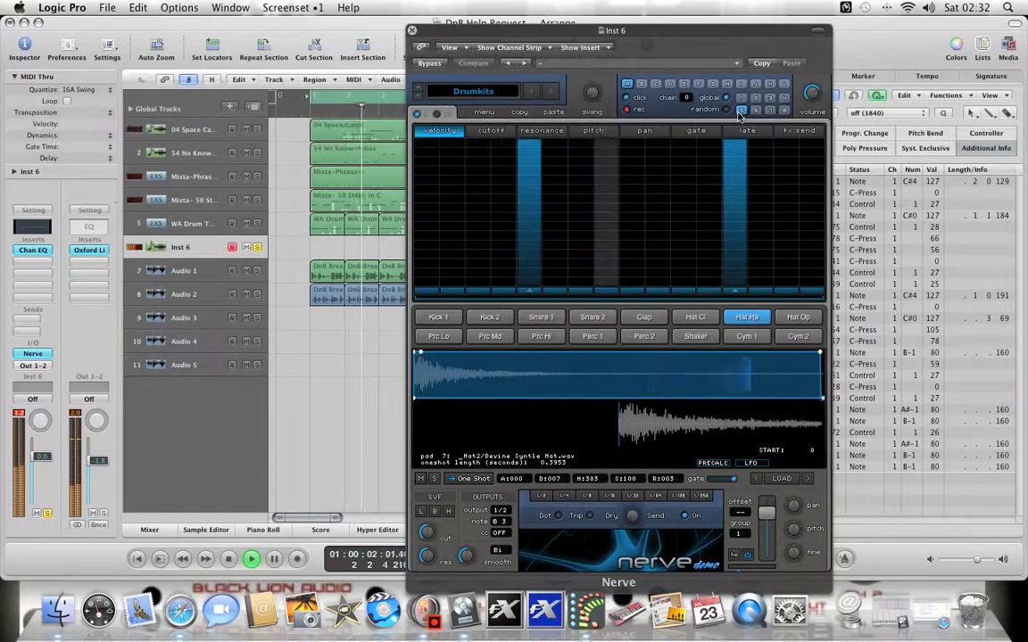
{"action": "left_click", "coordinate": [688, 323]}
{"action": "left_click", "coordinate": [694, 319]}
{"action": "left_click", "coordinate": [694, 320]}
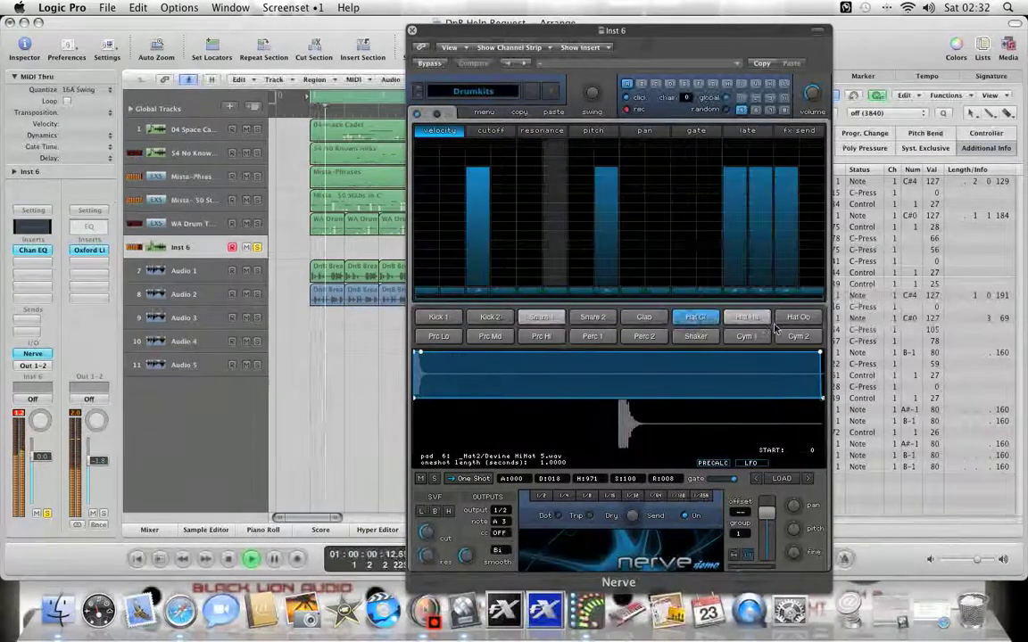
{"action": "left_click", "coordinate": [683, 230]}
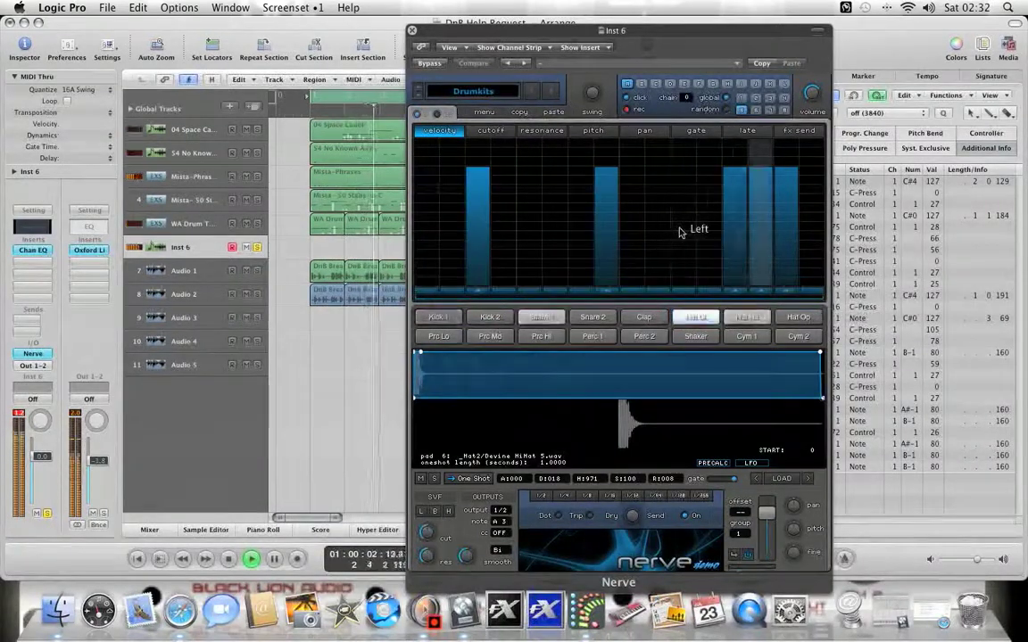
{"action": "left_click", "coordinate": [536, 230]}
{"action": "left_click", "coordinate": [451, 229]}
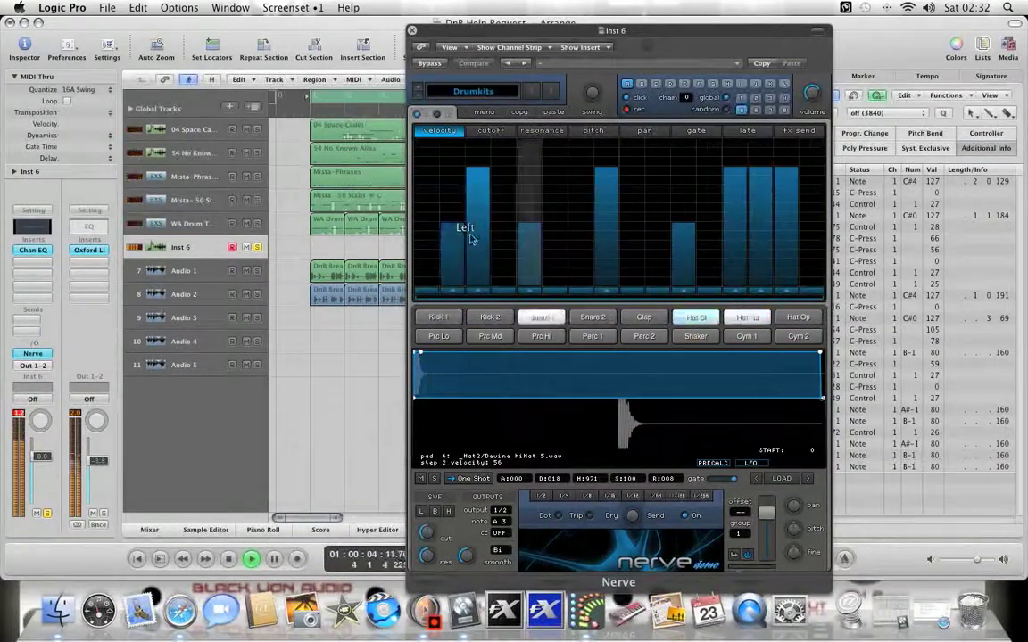
Lower the Hat Cl velocities of steps 13, 14 and 15, setting step 14 to about 80.
{"action": "left_click", "coordinate": [736, 230]}
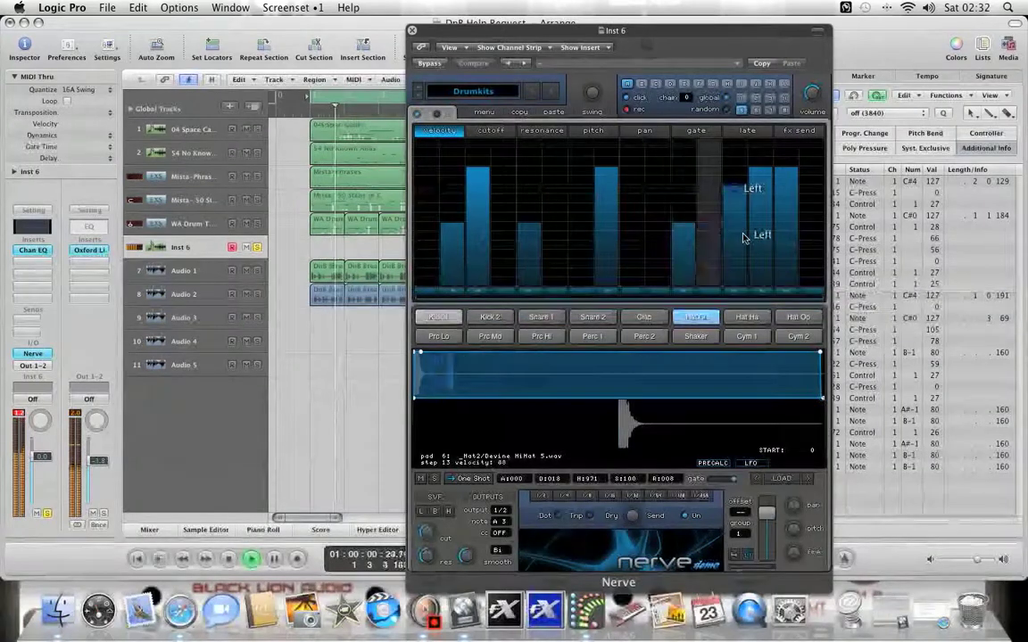
{"action": "left_click", "coordinate": [785, 226]}
{"action": "left_click", "coordinate": [761, 196]}
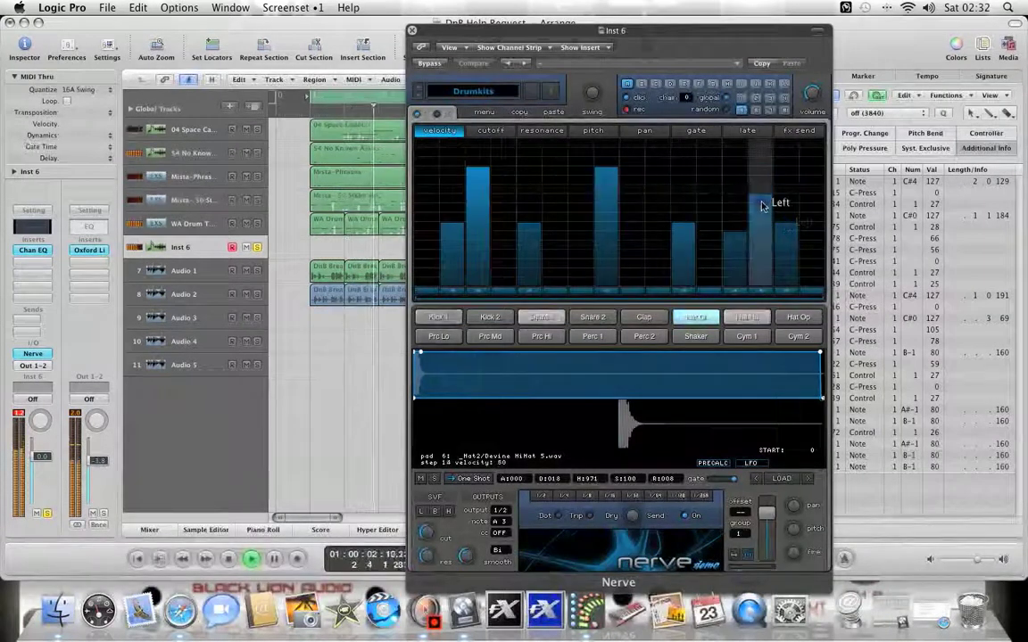
Add Clap hits at steps 13, 14 and 15, with velocity 32 on step 14 and 64 on step 15.
{"action": "left_click", "coordinate": [649, 318]}
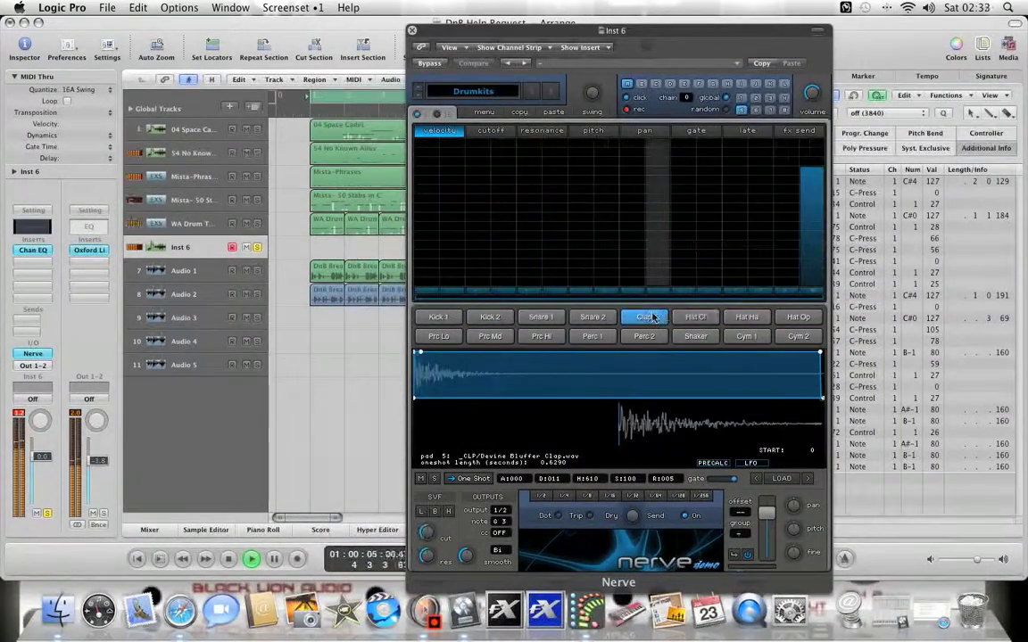
{"action": "left_click", "coordinate": [732, 246]}
{"action": "left_click", "coordinate": [758, 254]}
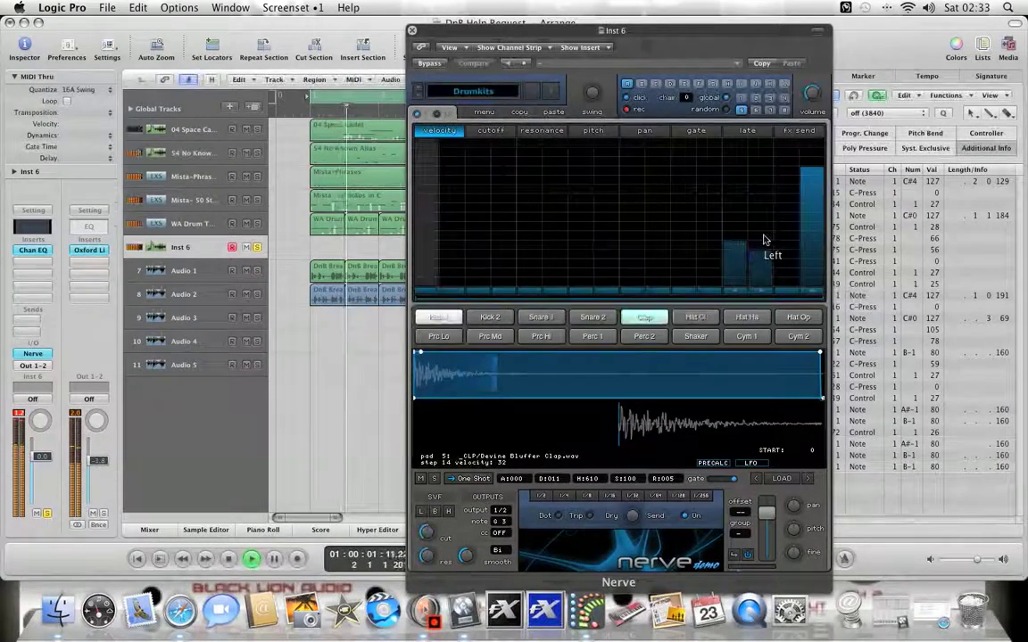
{"action": "left_click", "coordinate": [785, 215]}
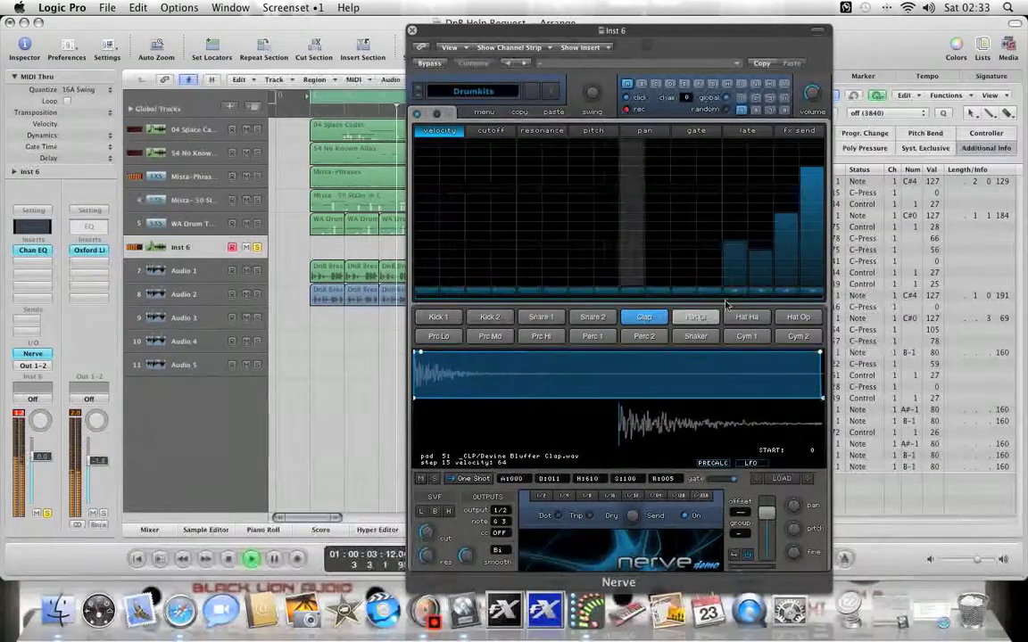
Try extra hits on the Shaker pad at step 4 and on the Perc 1 pad at steps 2 and 6.
{"action": "left_click", "coordinate": [687, 336]}
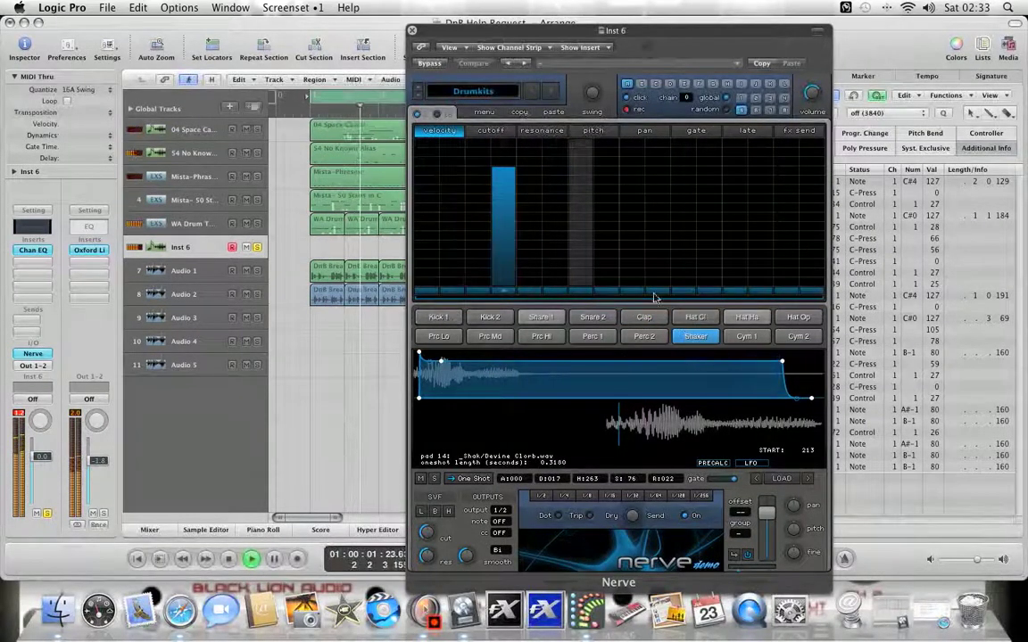
{"action": "left_click", "coordinate": [502, 174]}
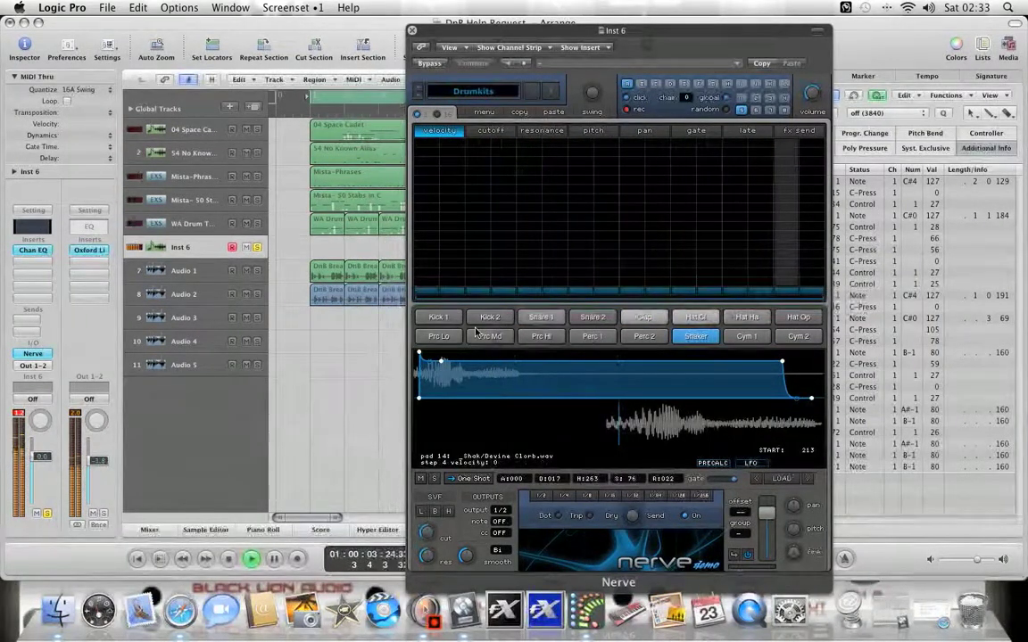
{"action": "left_click", "coordinate": [585, 339]}
{"action": "left_click", "coordinate": [451, 174]}
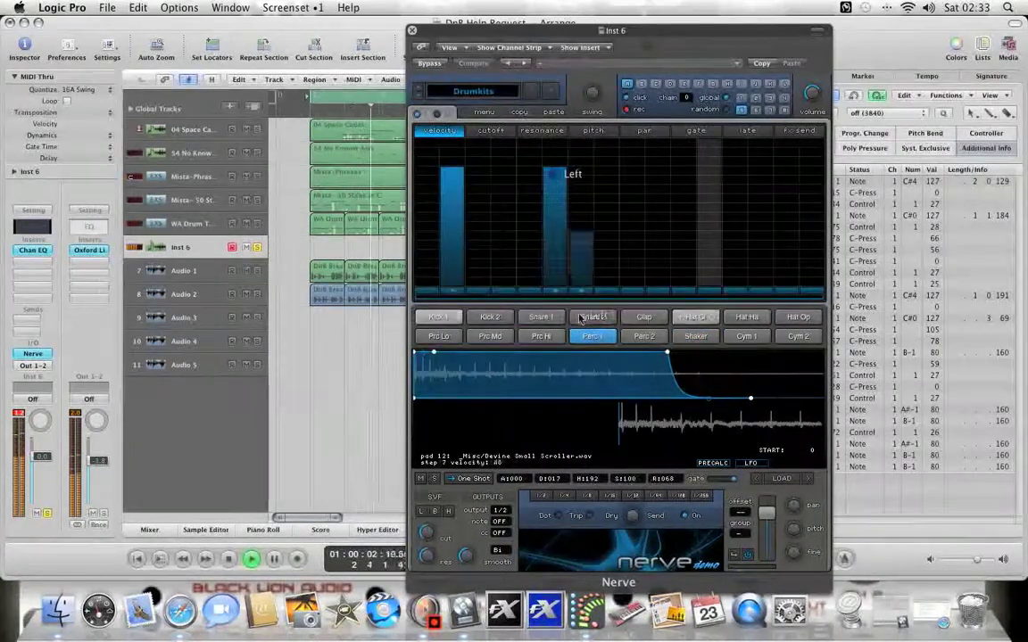
{"action": "left_click_drag", "start_coordinate": [555, 174], "coordinate": [551, 276]}
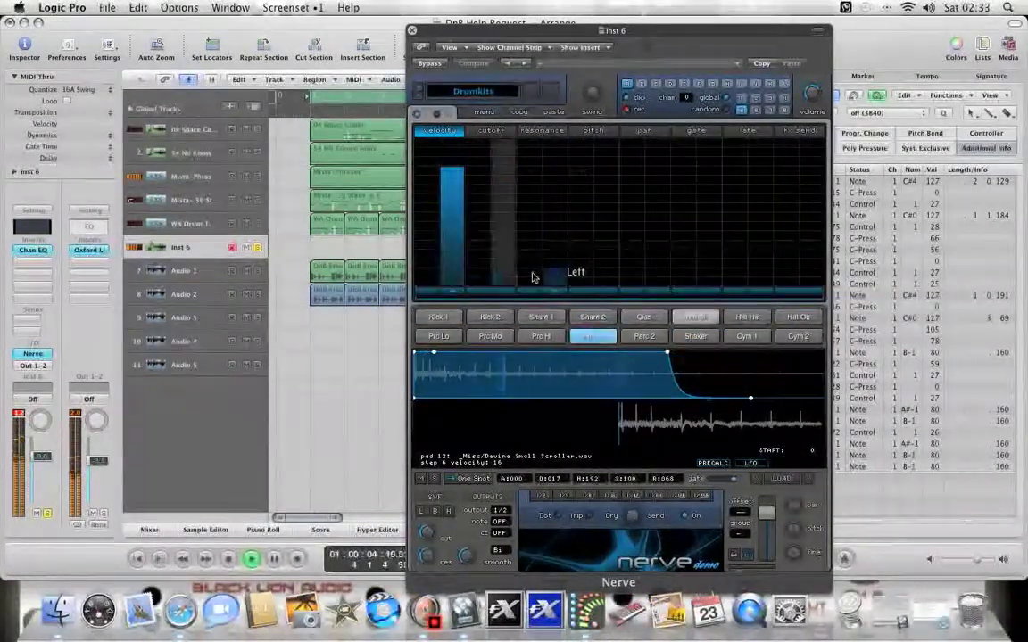
{"action": "left_click", "coordinate": [453, 174]}
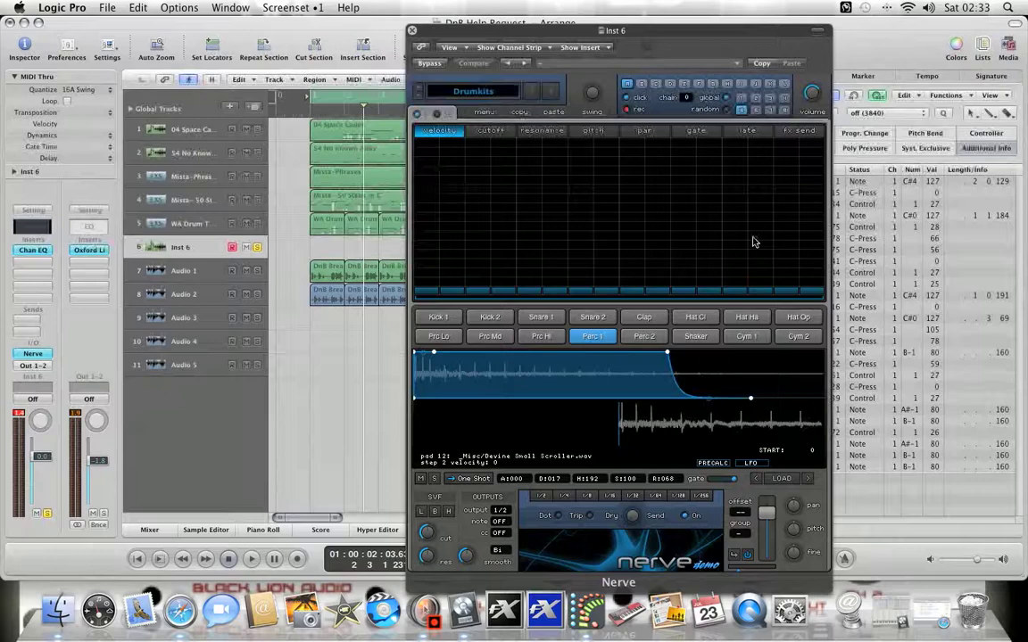
Slightly lower the Hat Cl velocities of steps 3 and 8 and close the Nerve window.
{"action": "left_click", "coordinate": [701, 317]}
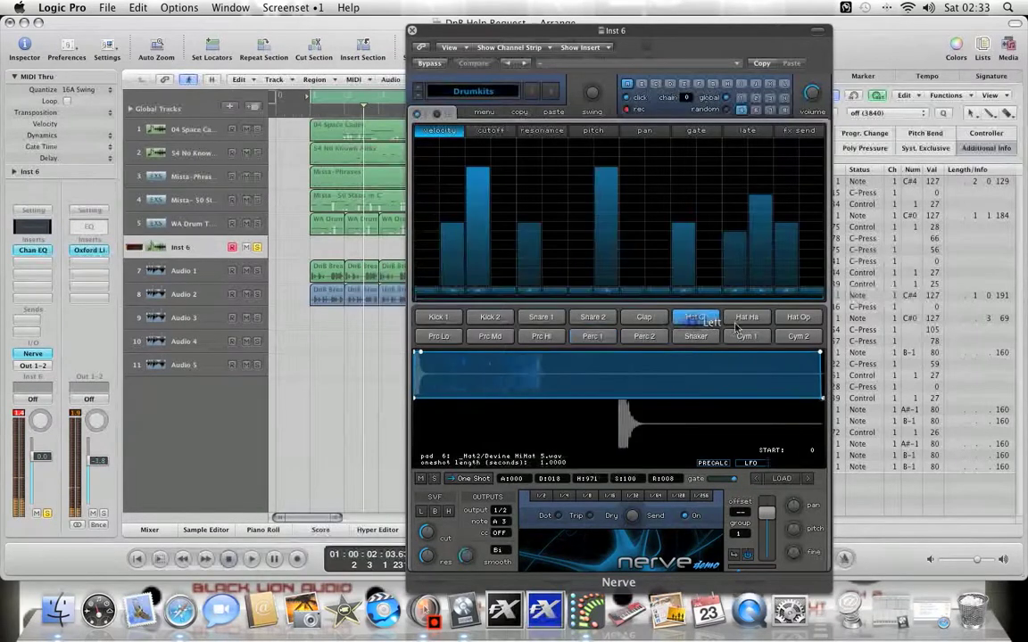
{"action": "left_click", "coordinate": [726, 319]}
{"action": "left_click", "coordinate": [697, 318]}
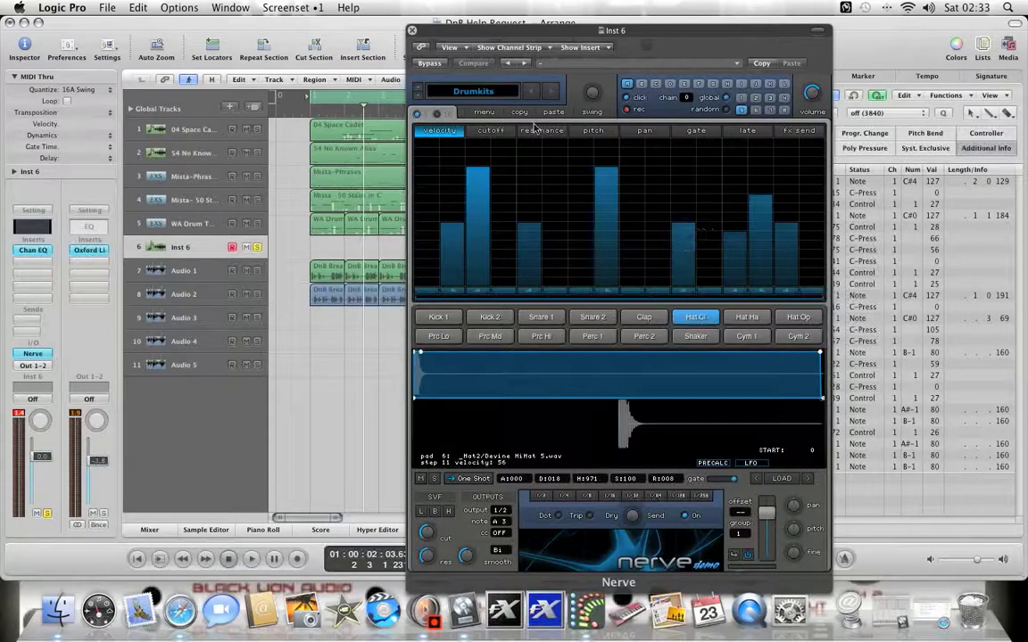
{"action": "left_click", "coordinate": [606, 187]}
{"action": "left_click", "coordinate": [477, 178]}
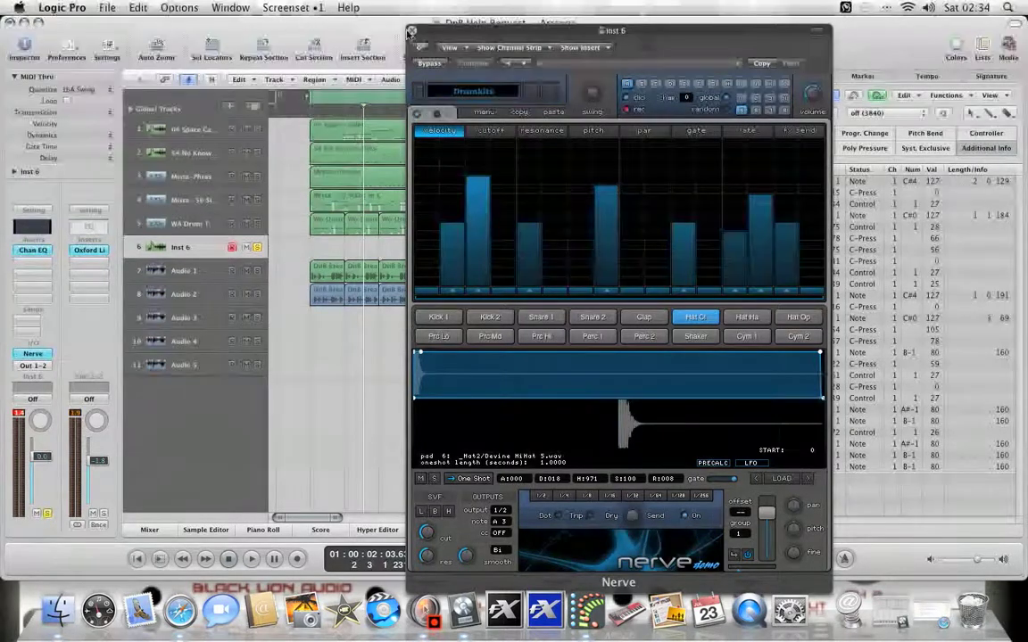
{"action": "left_click", "coordinate": [412, 30]}
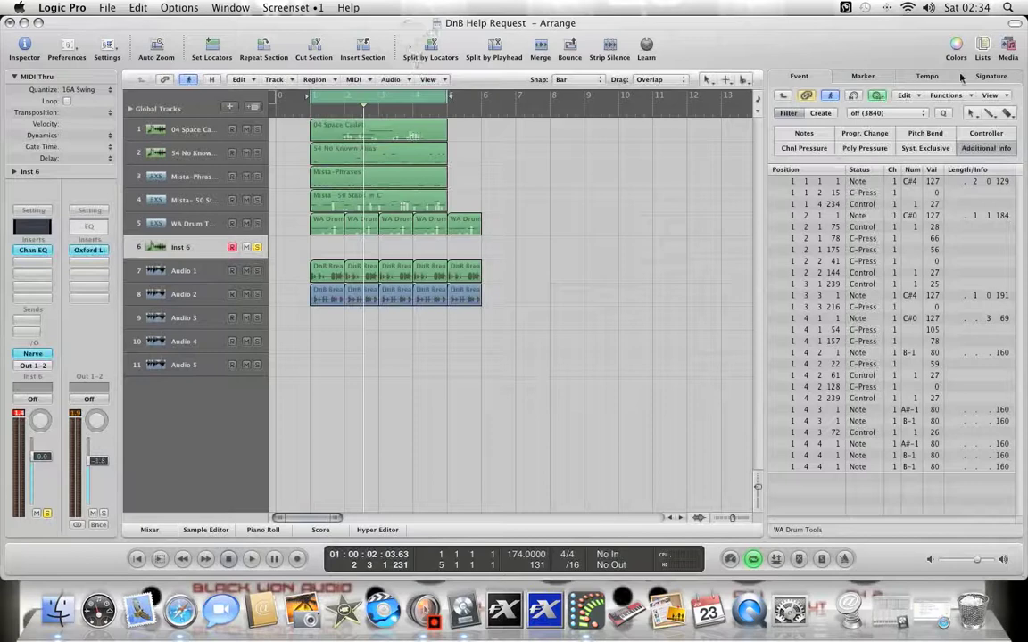
Show the project's audio bin and look through the DnB Break files to the end of the list.
{"action": "key", "text": "b"}
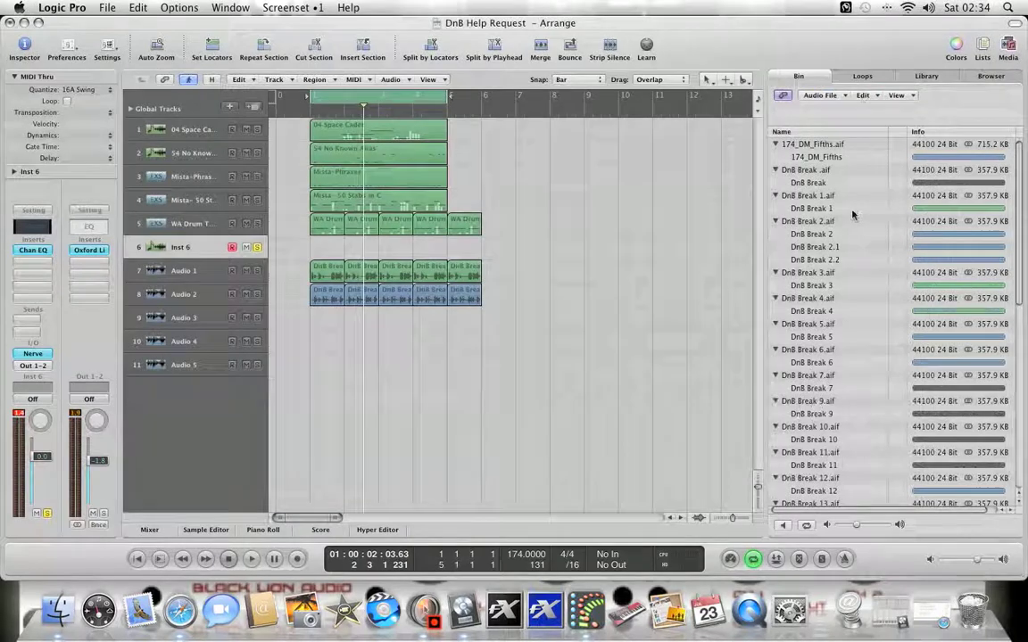
{"action": "scroll", "coordinate": [852, 214], "scroll_direction": "down", "scroll_amount": 15}
{"action": "scroll", "coordinate": [821, 354], "scroll_direction": "down", "scroll_amount": 1}
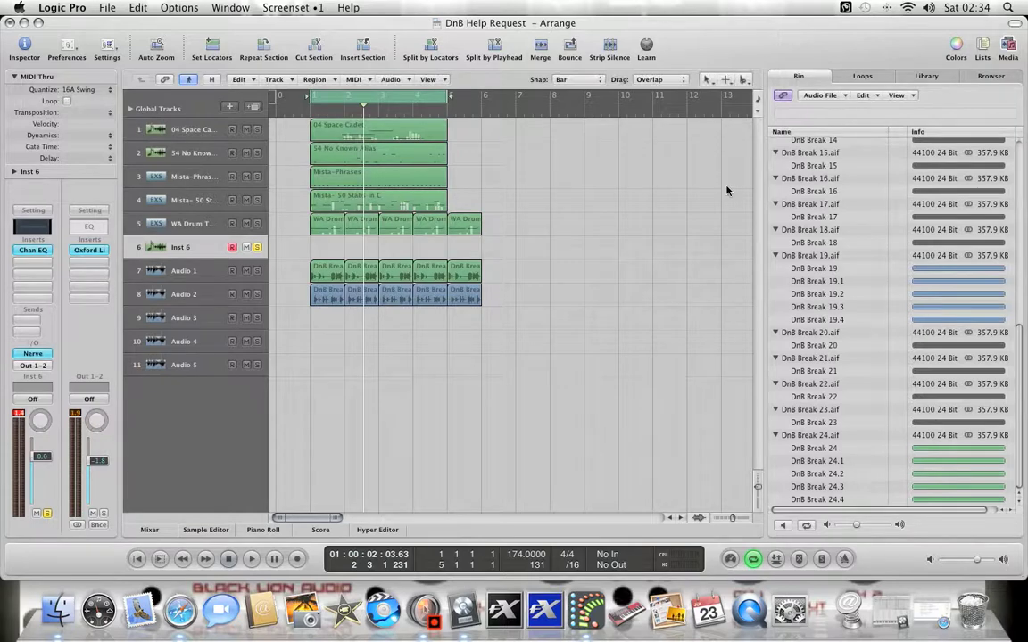
Solo the Audio 2 track instead of Inst 6 and play the project from the start.
{"action": "left_click", "coordinate": [257, 294]}
{"action": "left_click", "coordinate": [257, 247]}
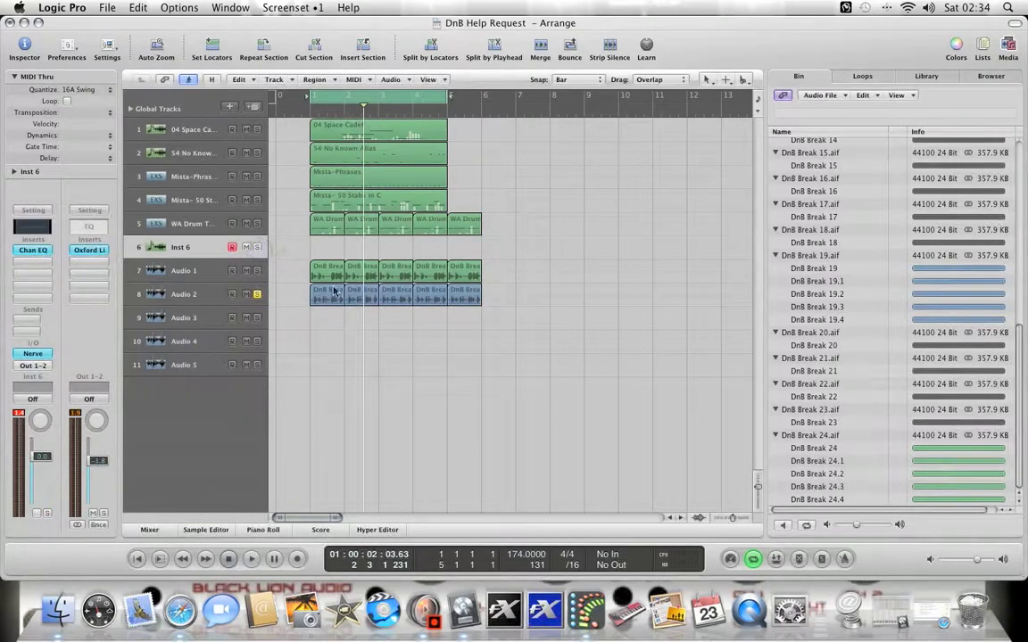
{"action": "left_click", "coordinate": [229, 559]}
{"action": "left_click", "coordinate": [250, 559]}
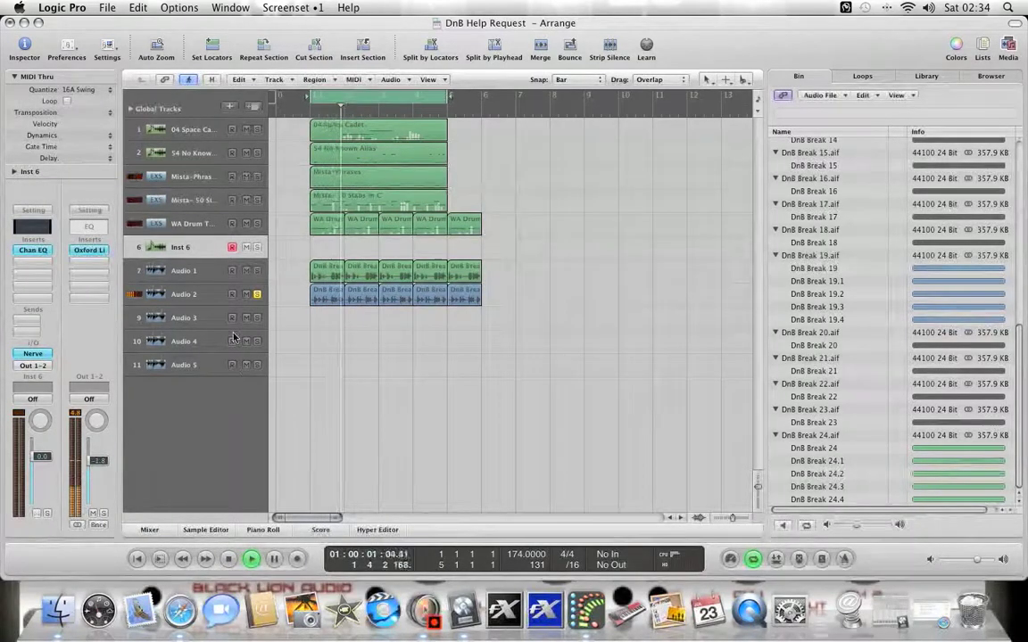
Solo the WA Drum track together with Audio 2 and restart playback from the beginning.
{"action": "left_click", "coordinate": [210, 224]}
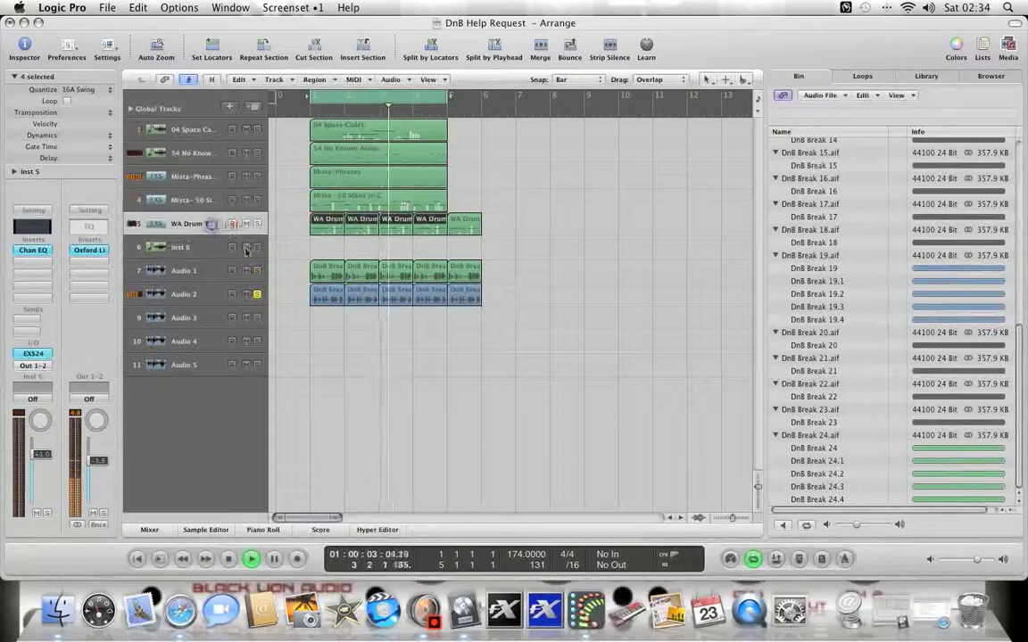
{"action": "key", "text": "space"}
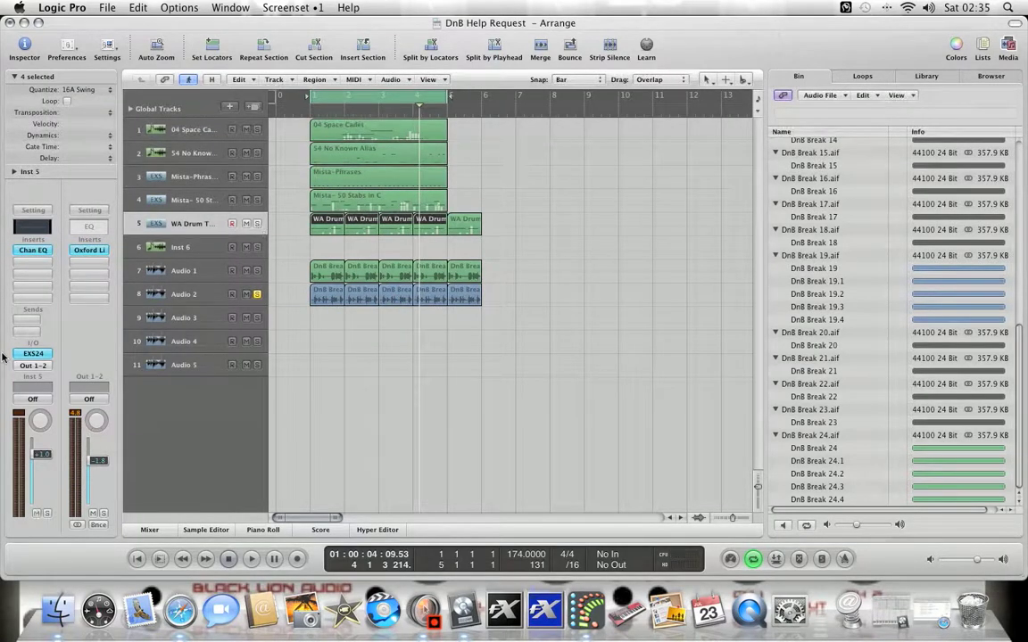
{"action": "left_click", "coordinate": [256, 224]}
{"action": "left_click", "coordinate": [228, 559]}
{"action": "left_click", "coordinate": [251, 559]}
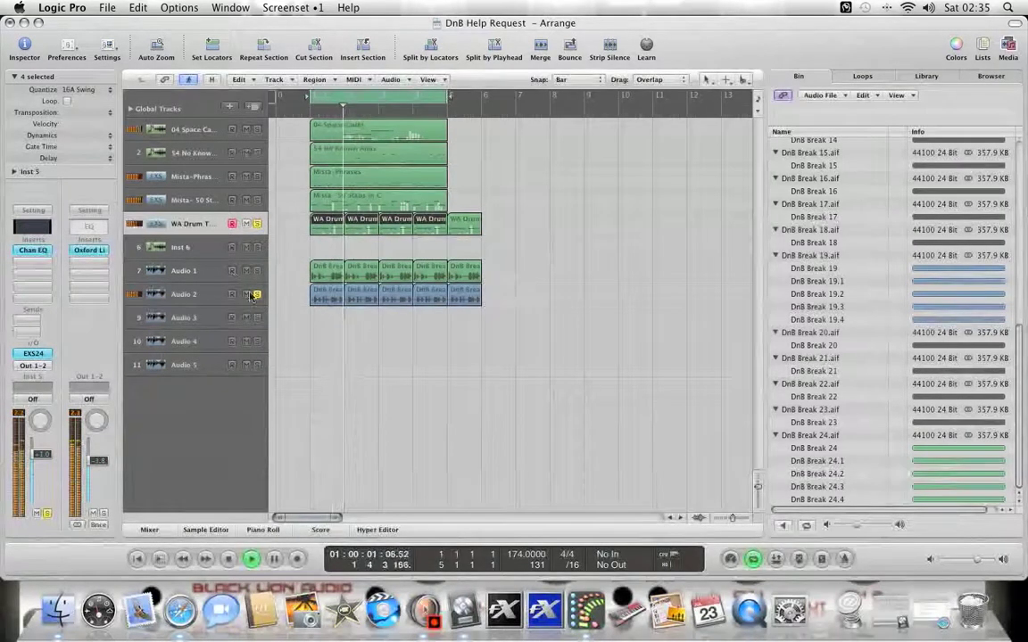
Open the WA Drum Tools region in a separate Piano Roll window, enlarge it to show all notes, and stop playback.
{"action": "key", "text": "p"}
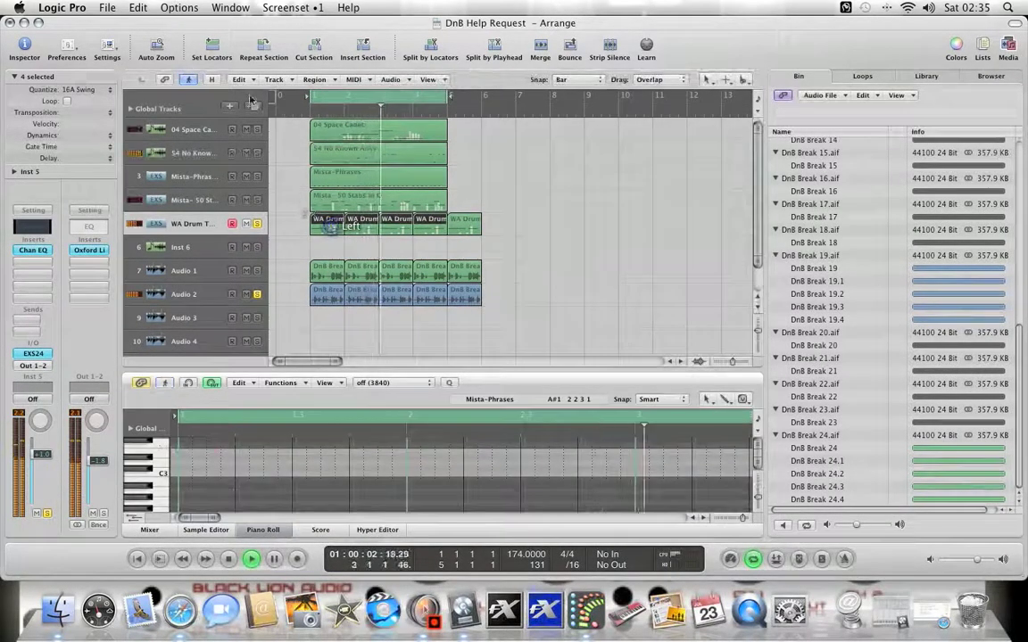
{"action": "left_click", "coordinate": [230, 7]}
{"action": "left_click", "coordinate": [246, 178]}
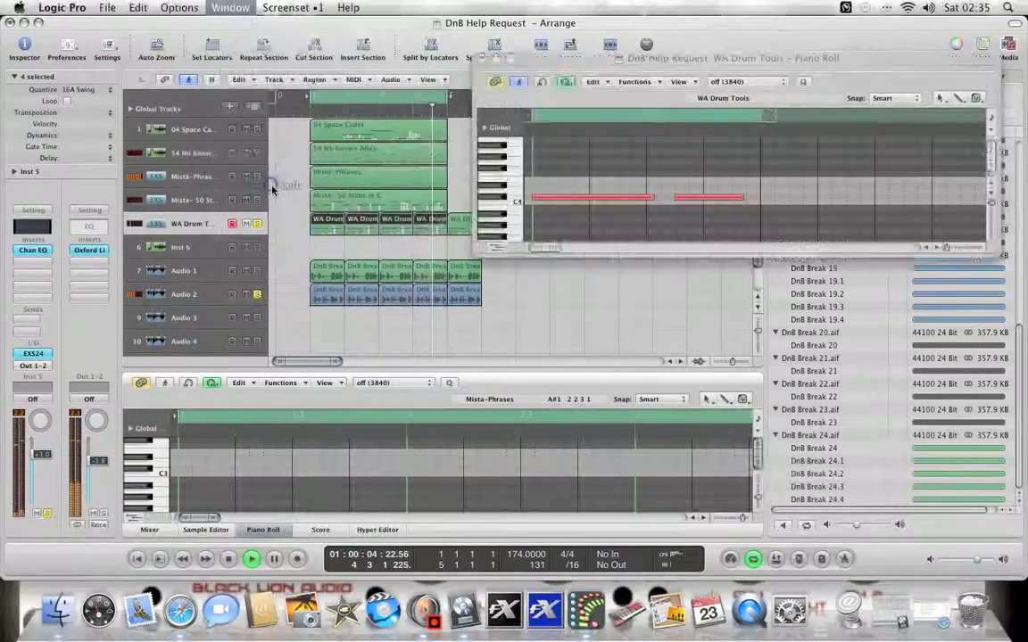
{"action": "left_click_drag", "start_coordinate": [531, 66], "coordinate": [252, 74]}
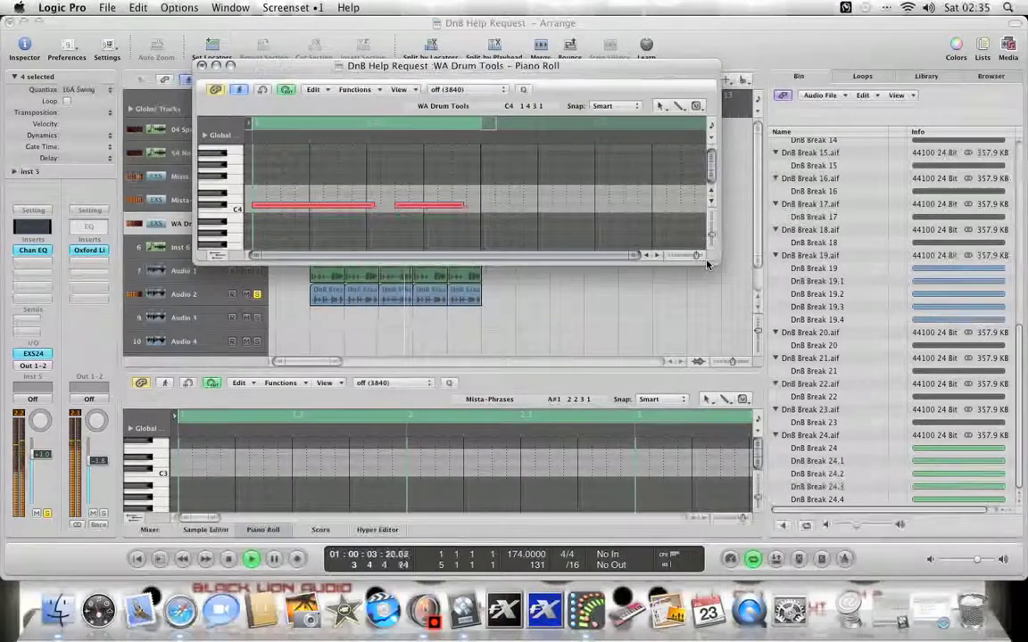
{"action": "left_click_drag", "start_coordinate": [714, 265], "coordinate": [792, 577]}
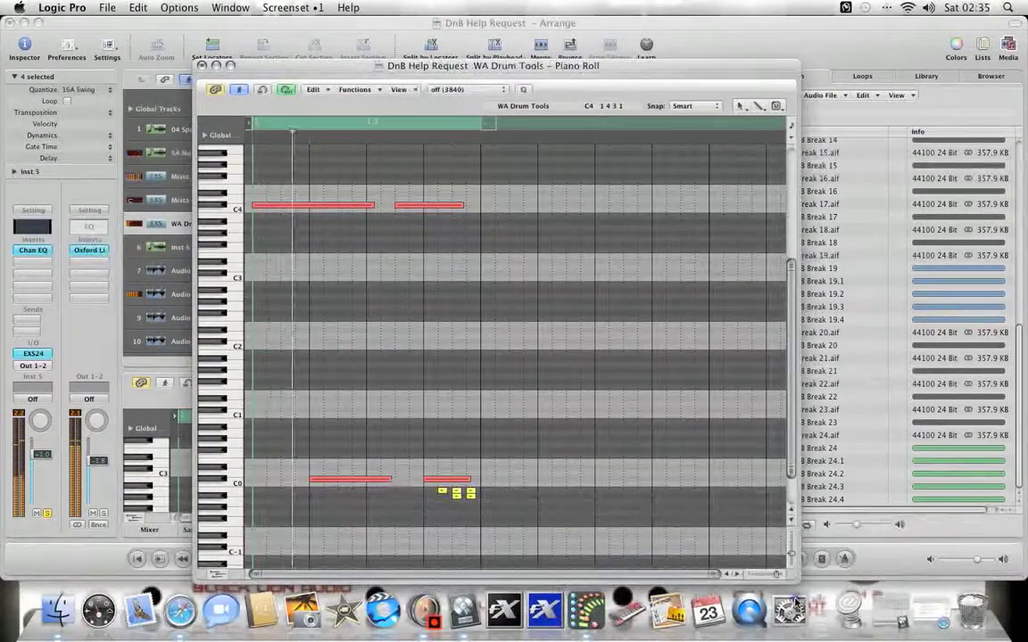
{"action": "left_click_drag", "start_coordinate": [302, 65], "coordinate": [381, 23]}
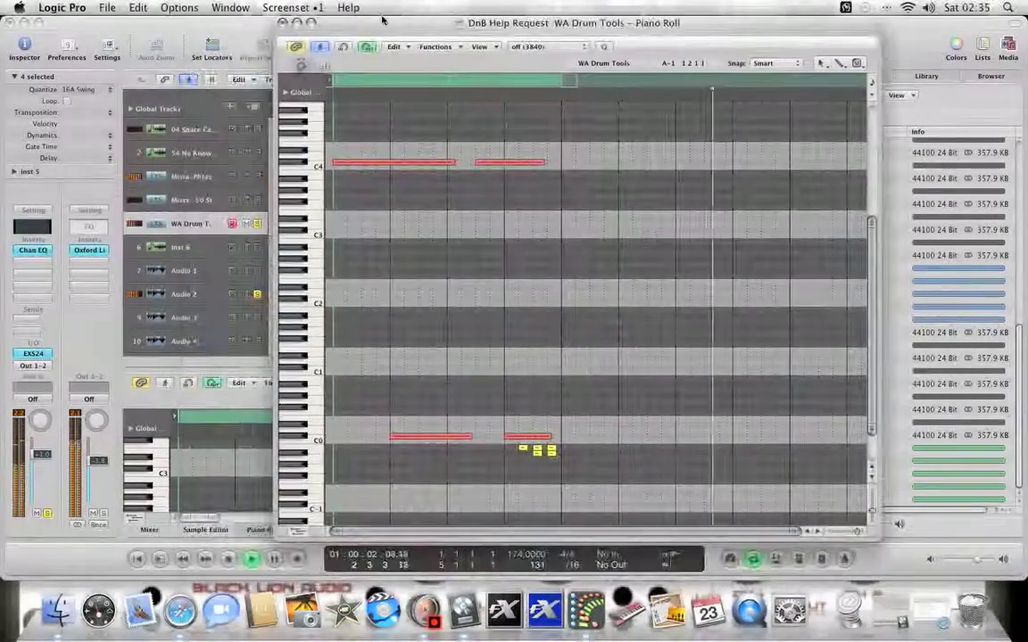
{"action": "key", "text": "space"}
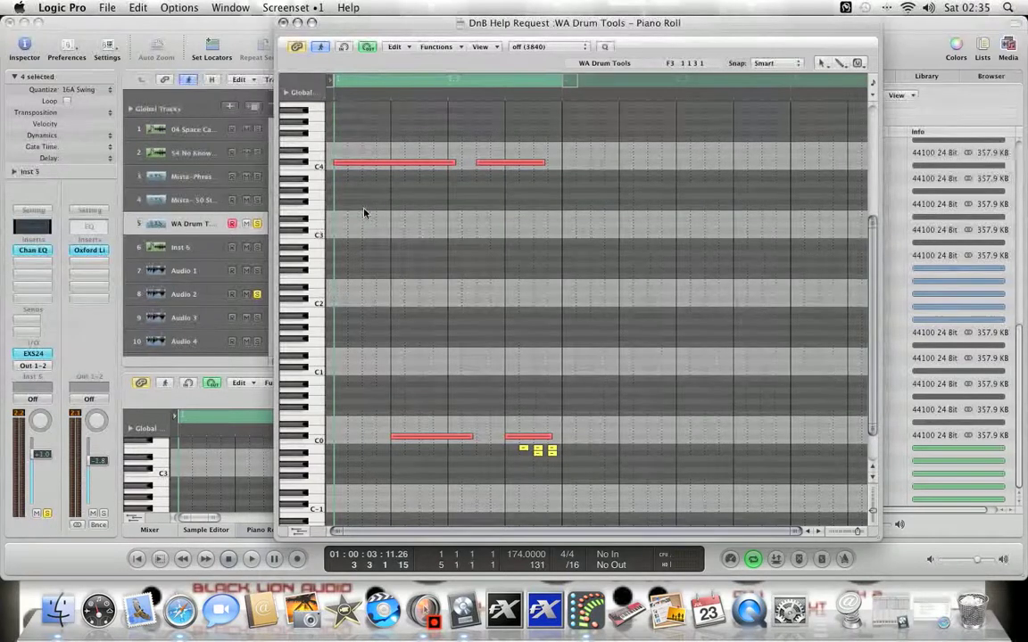
{"action": "left_click", "coordinate": [19, 7]}
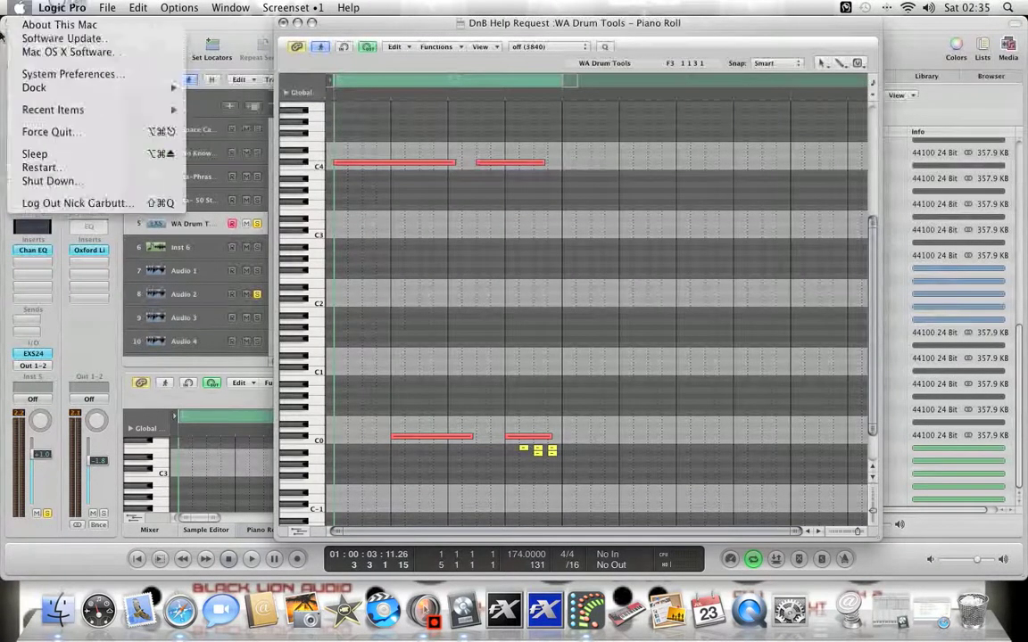
{"action": "left_click", "coordinate": [63, 282]}
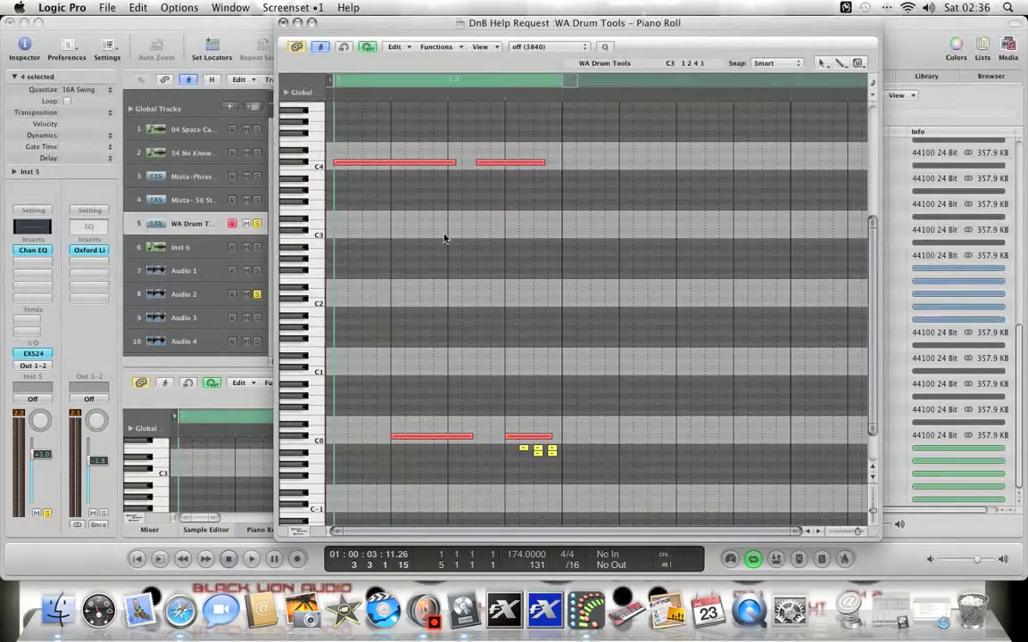
Try drawing an extra short note with the Pencil tool on beat 4, just above the last long low note.
{"action": "left_click", "coordinate": [393, 162]}
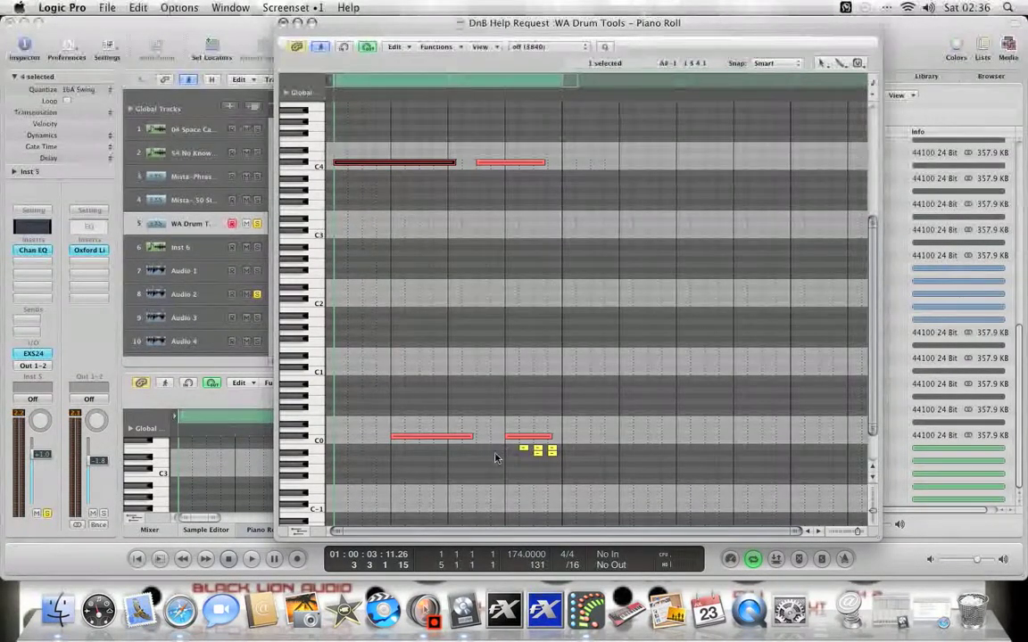
{"action": "left_click", "coordinate": [825, 68]}
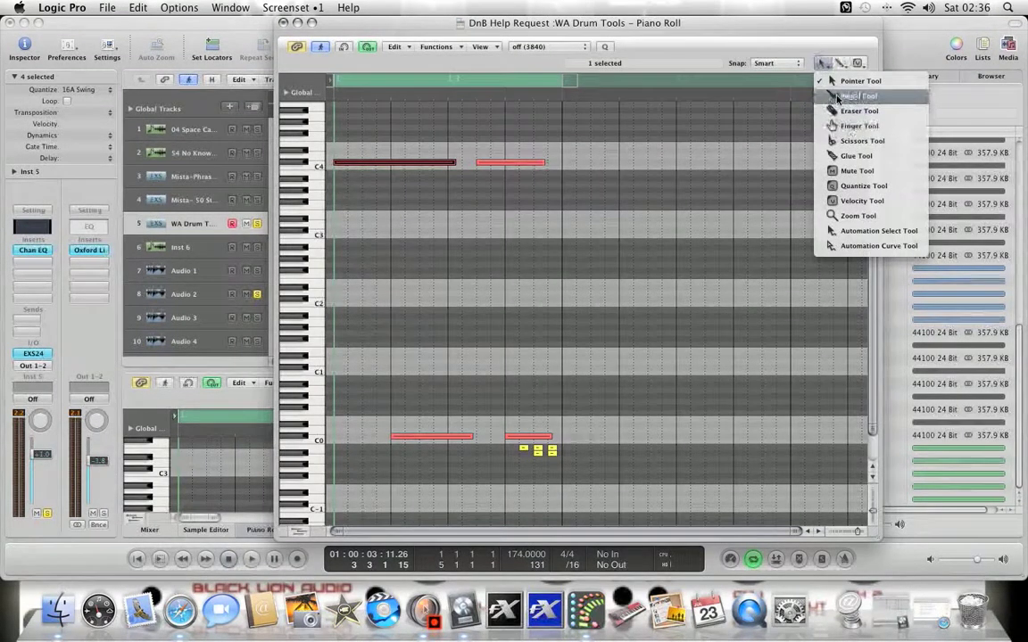
{"action": "left_click", "coordinate": [836, 94]}
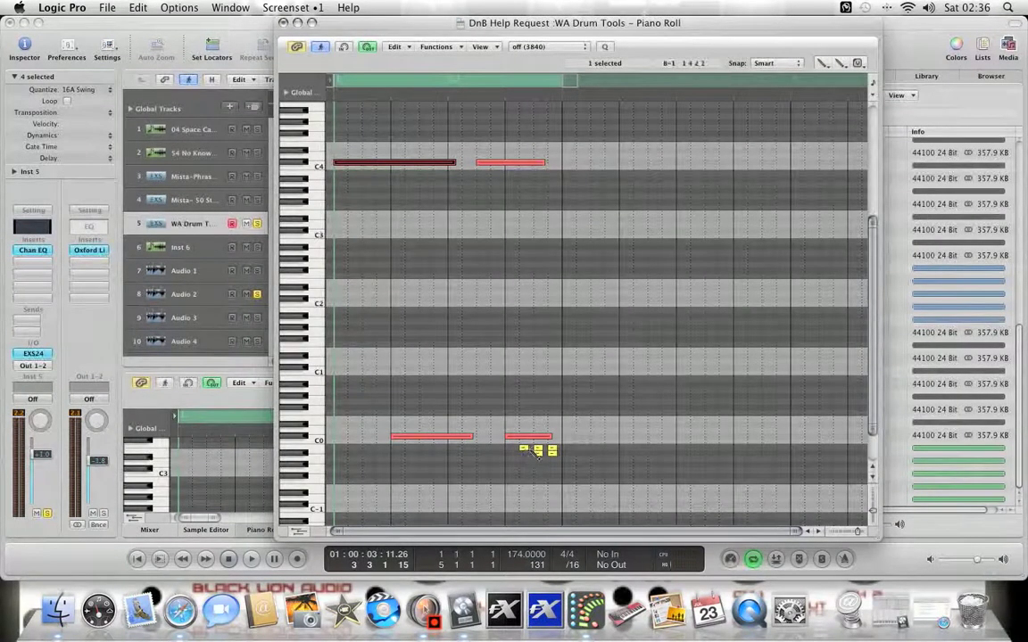
{"action": "left_click", "coordinate": [538, 425]}
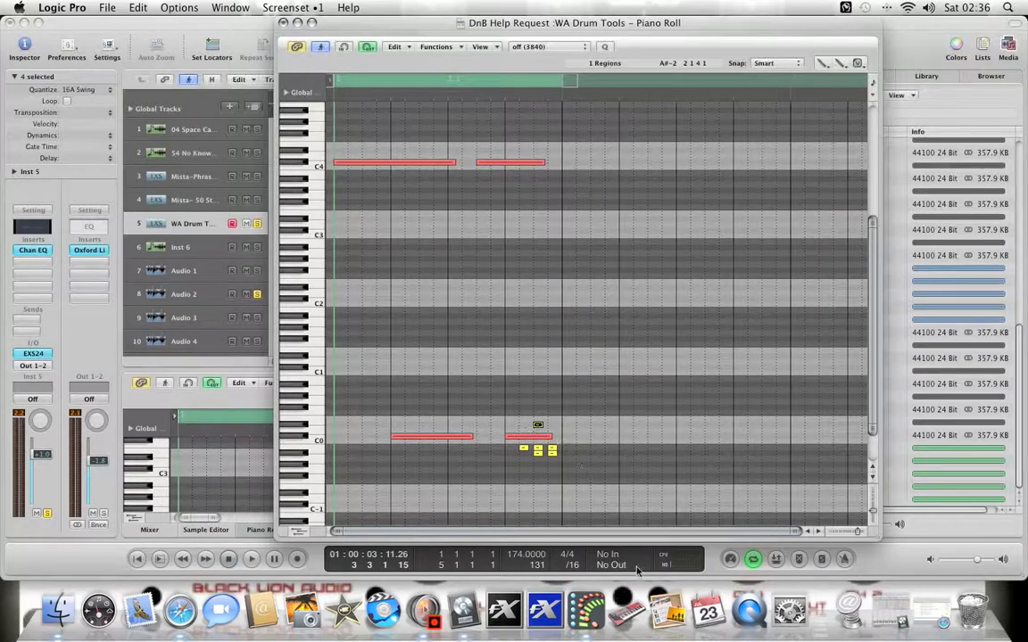
{"action": "left_click", "coordinate": [537, 428]}
{"action": "left_click", "coordinate": [537, 428]}
Adjust the velocity of the upper middle short note on beat 4 with the Velocity tool and close the Piano Roll window.
{"action": "left_click", "coordinate": [823, 63]}
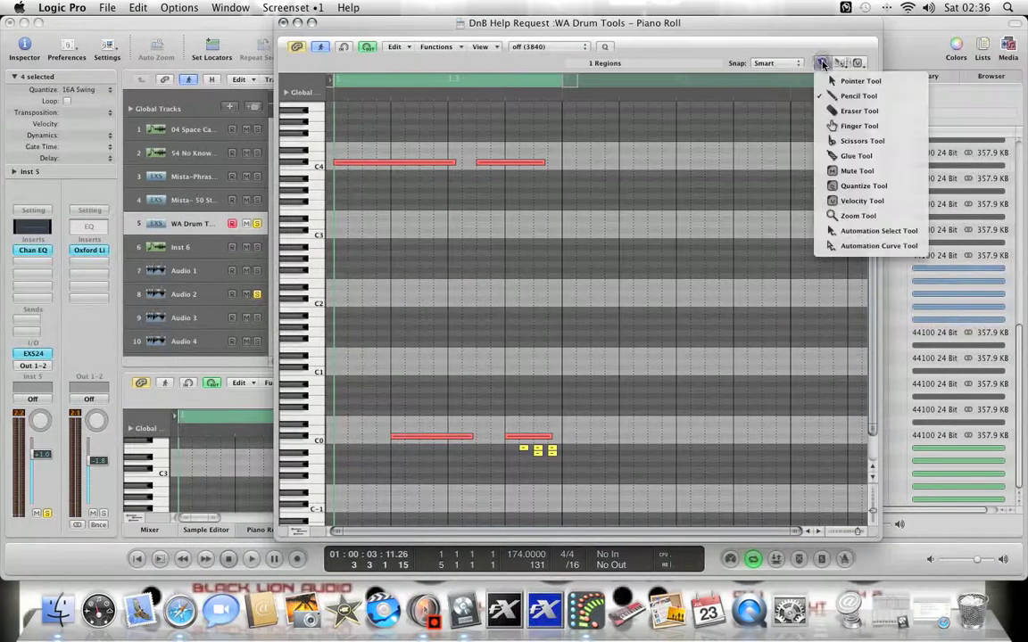
{"action": "left_click", "coordinate": [835, 204]}
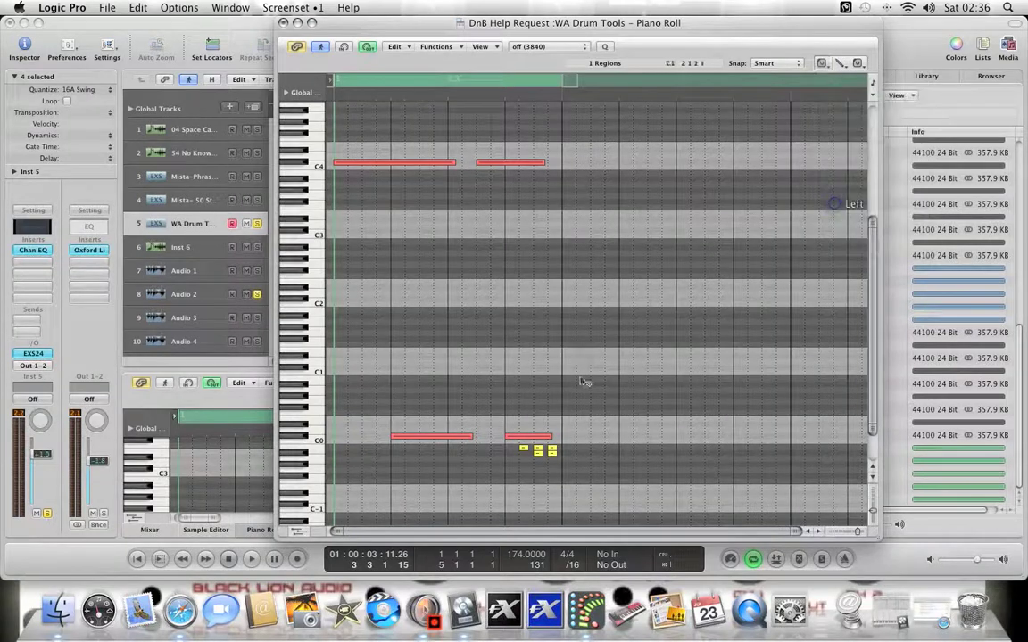
{"action": "left_click", "coordinate": [538, 449]}
{"action": "mouse_move", "coordinate": [538, 449]}
{"action": "left_mouse_down"}
{"action": "mouse_move", "coordinate": [538, 470]}
{"action": "mouse_move", "coordinate": [546, 457]}
{"action": "left_mouse_up"}
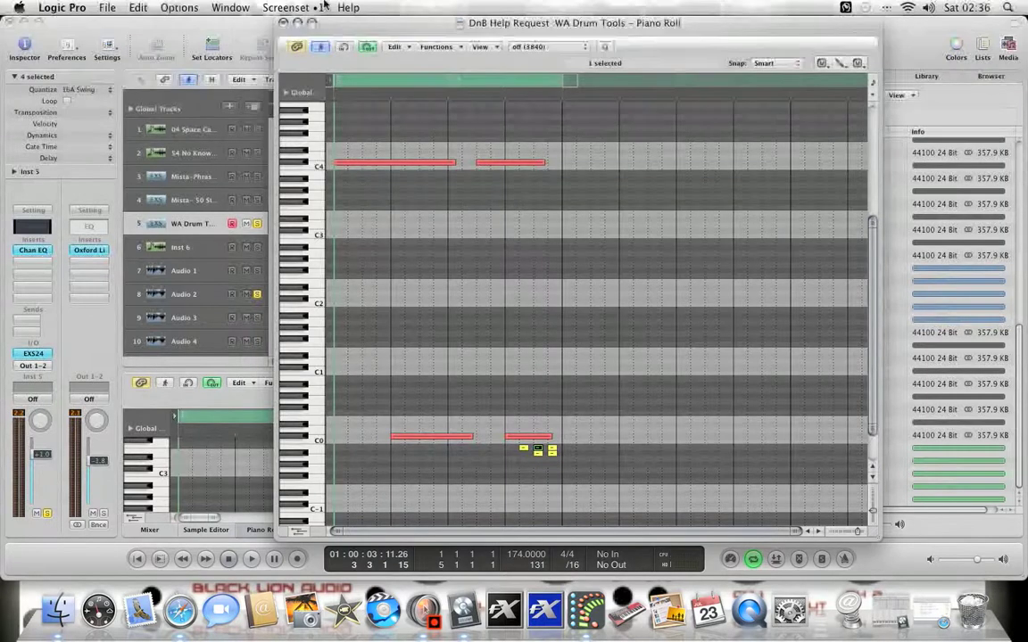
{"action": "left_click", "coordinate": [283, 22]}
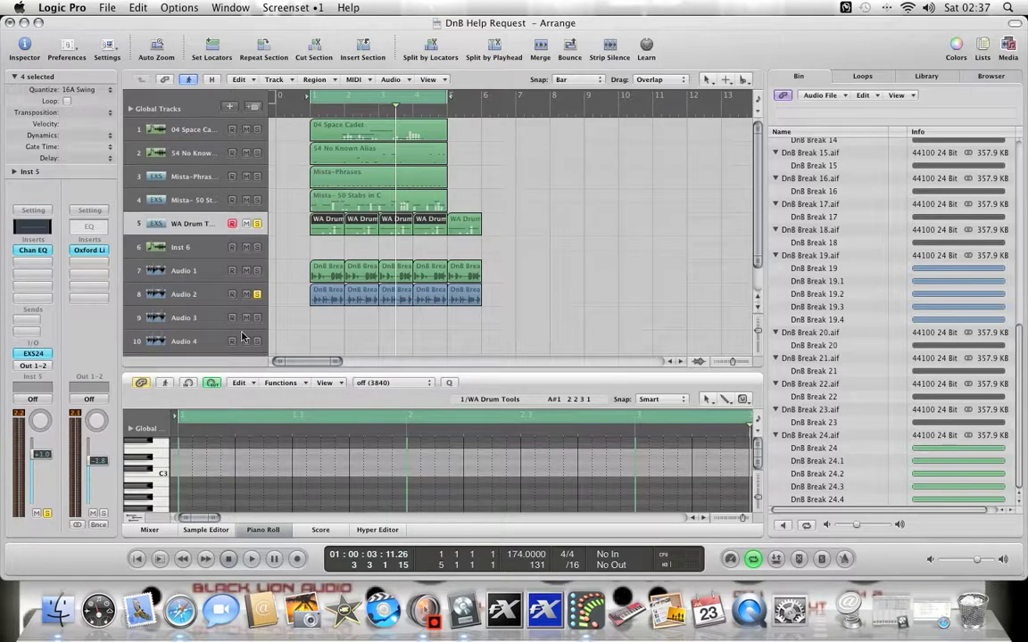
Play the project and solo Audio 1 instead of Audio 2 alongside the WA Drum track.
{"action": "left_click", "coordinate": [251, 559]}
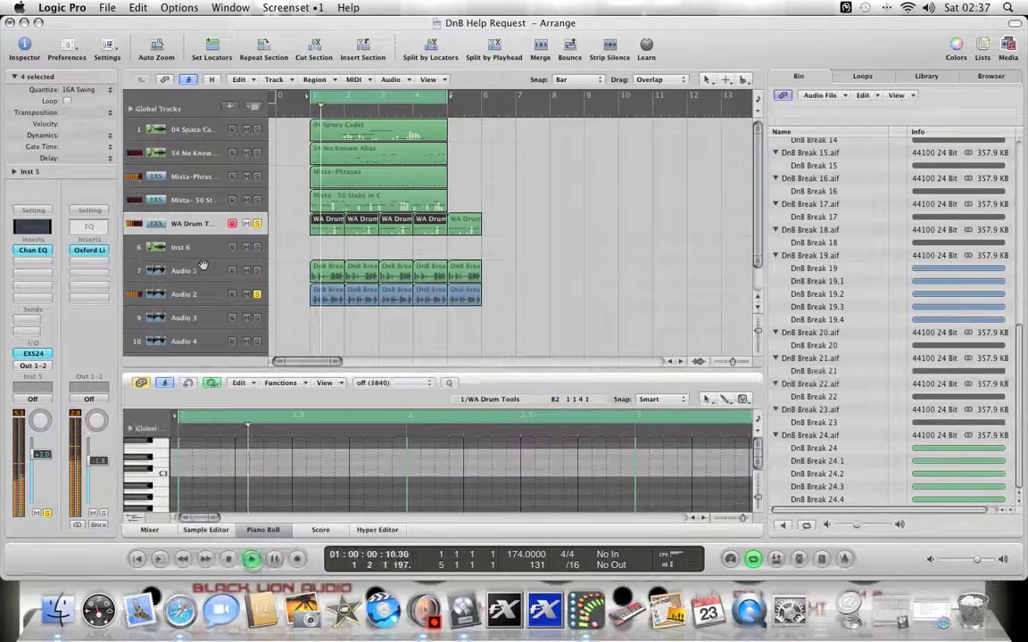
{"action": "left_click", "coordinate": [257, 271]}
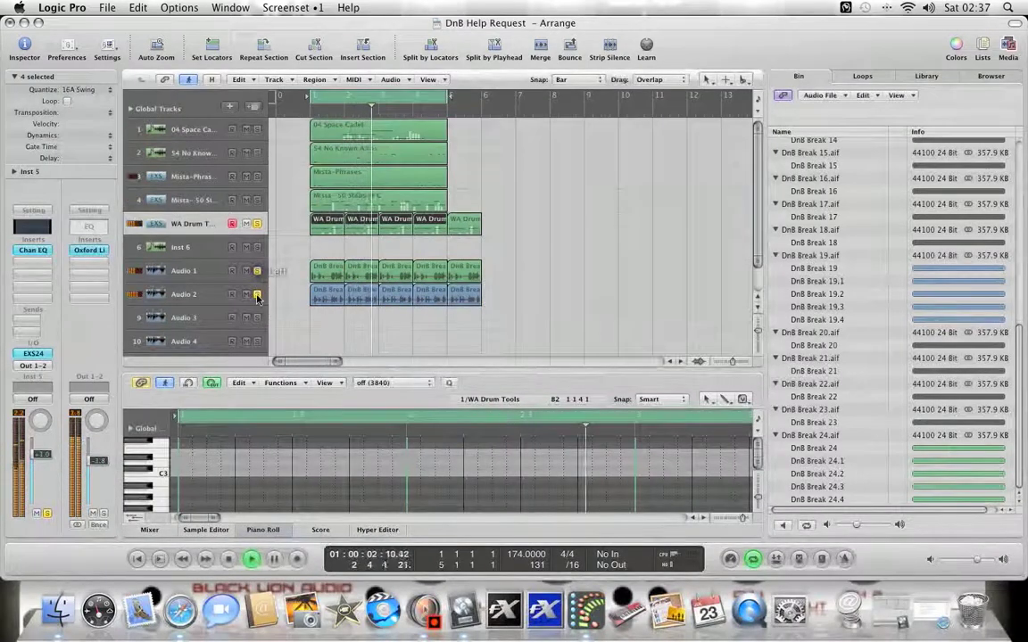
{"action": "left_click", "coordinate": [257, 295]}
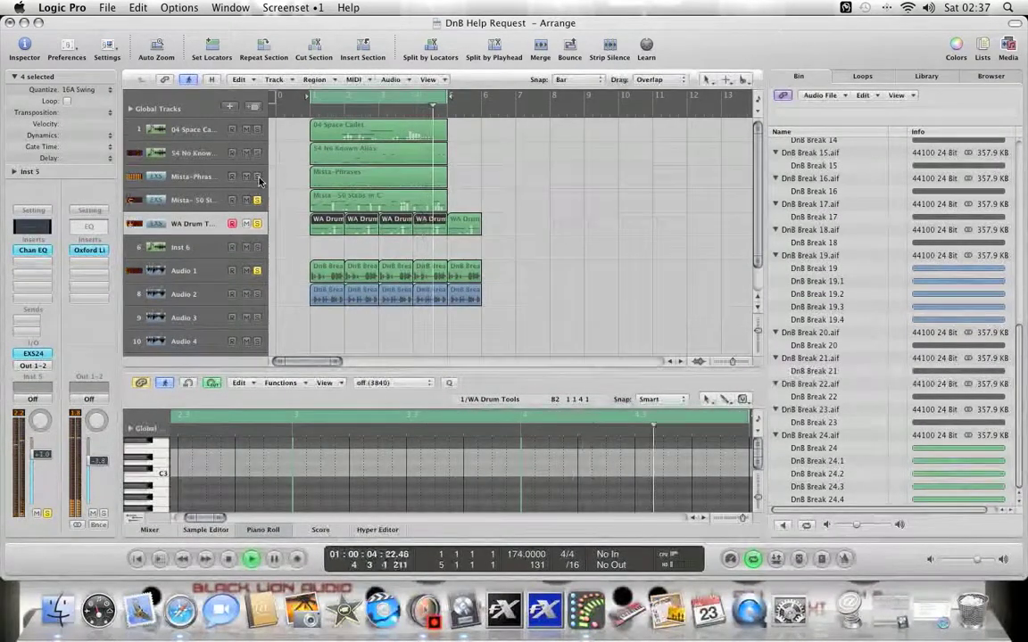
Replace the solo on Mista- 50 Stabs in C with solos on Mista-Phrases, 54 No Known Alias and 04 Space Cadet during playback.
{"action": "key", "text": "Return"}
{"action": "left_click", "coordinate": [258, 178]}
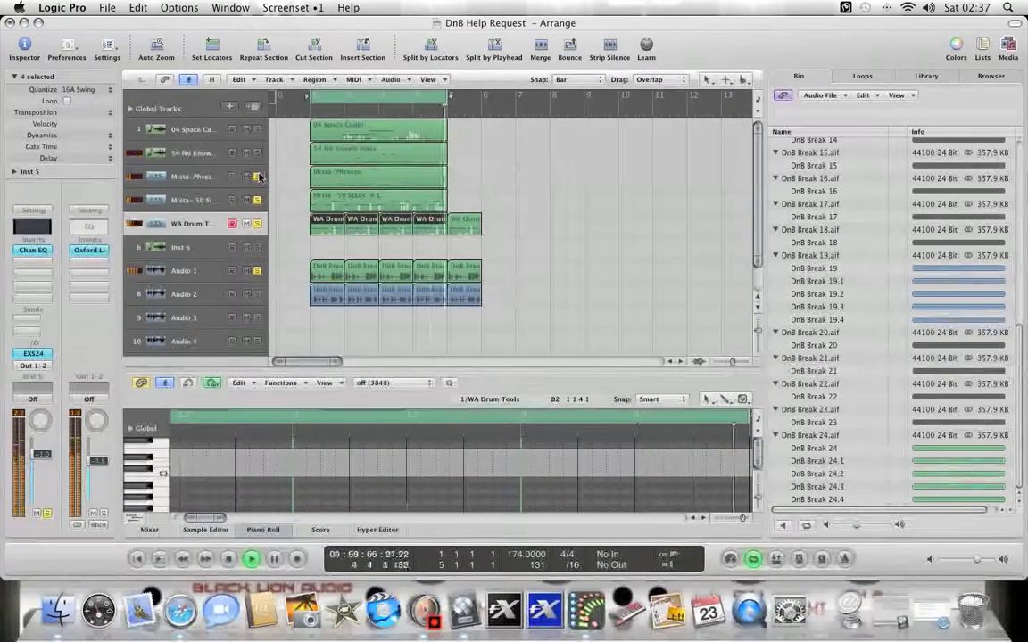
{"action": "left_click", "coordinate": [258, 176]}
{"action": "left_click", "coordinate": [258, 199]}
{"action": "left_click", "coordinate": [257, 176]}
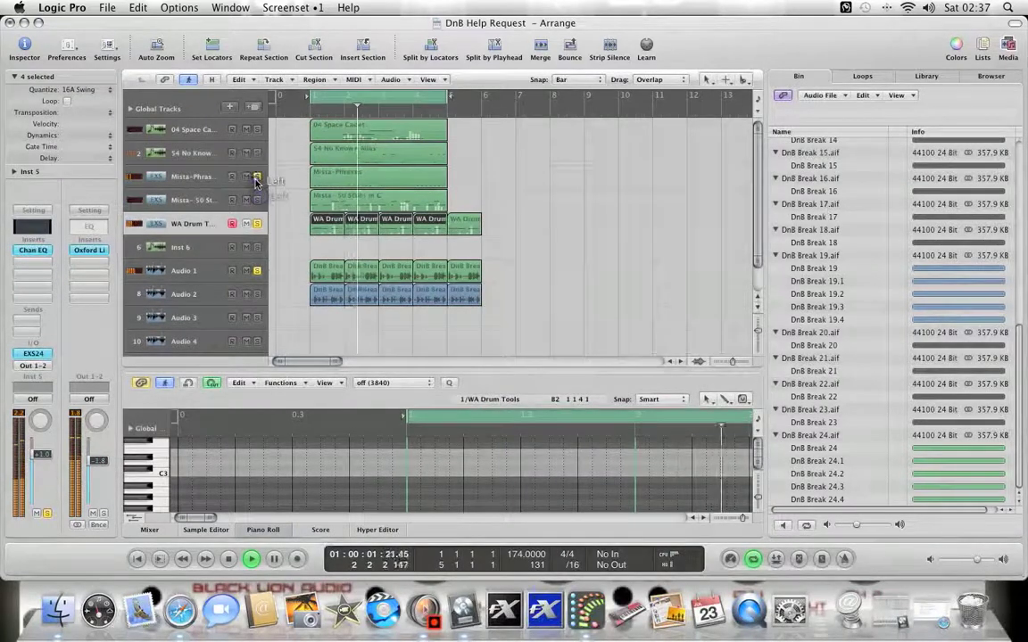
{"action": "left_click", "coordinate": [257, 154]}
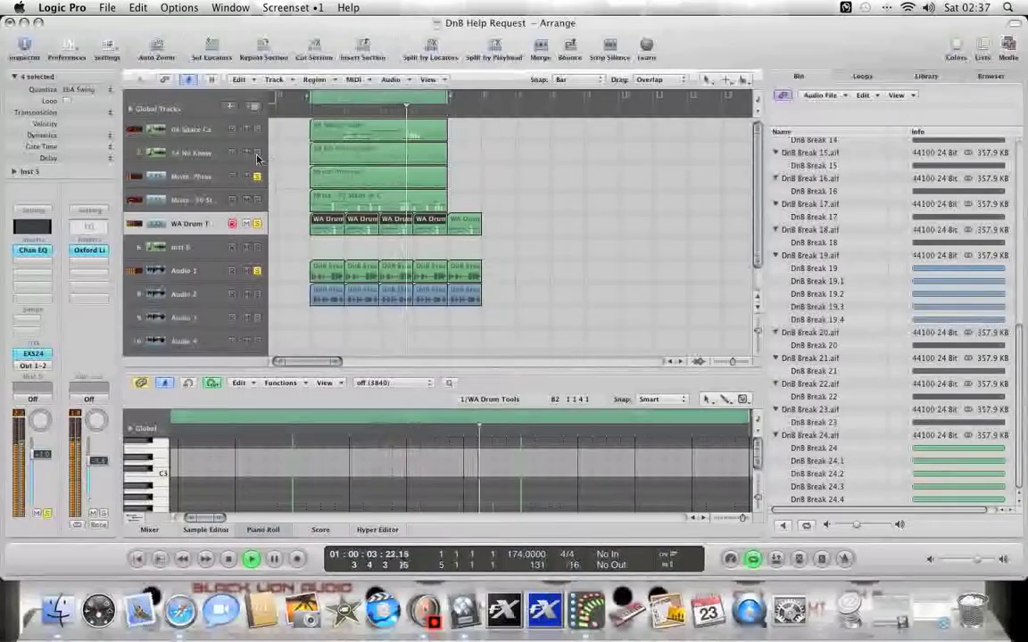
{"action": "left_click", "coordinate": [257, 131]}
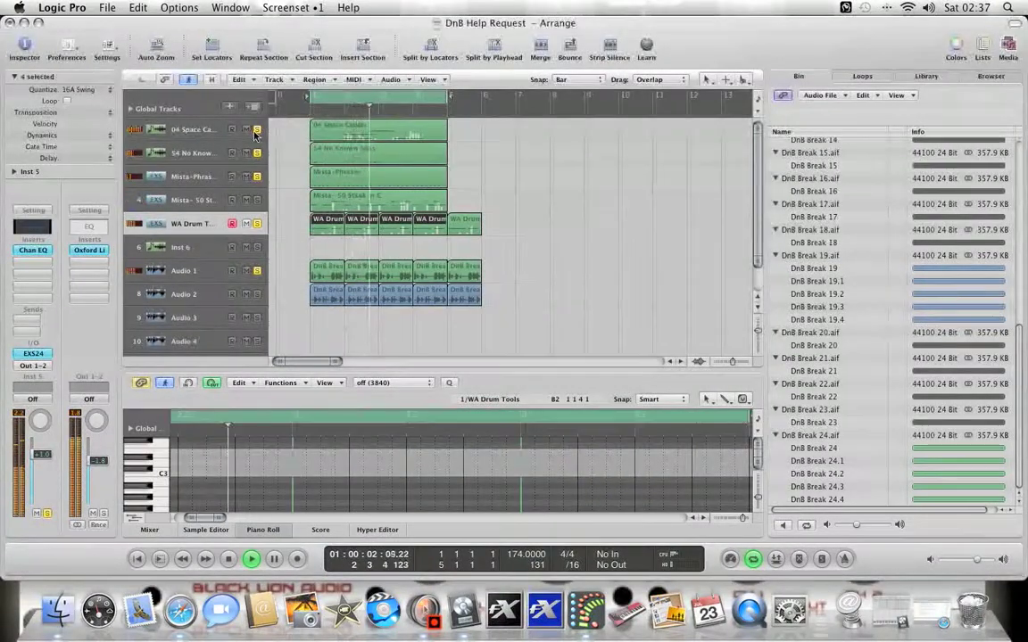
Take the WA Drum Tools track out of solo and raise the Audio 1 track's volume to -3.8 dB.
{"action": "left_click", "coordinate": [257, 224]}
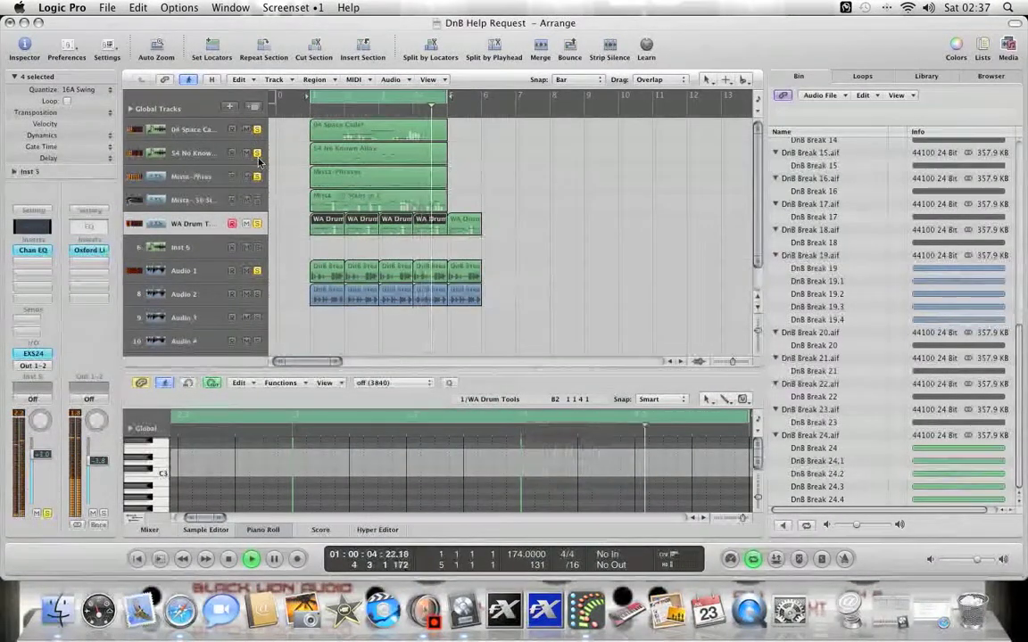
{"action": "left_click", "coordinate": [257, 225]}
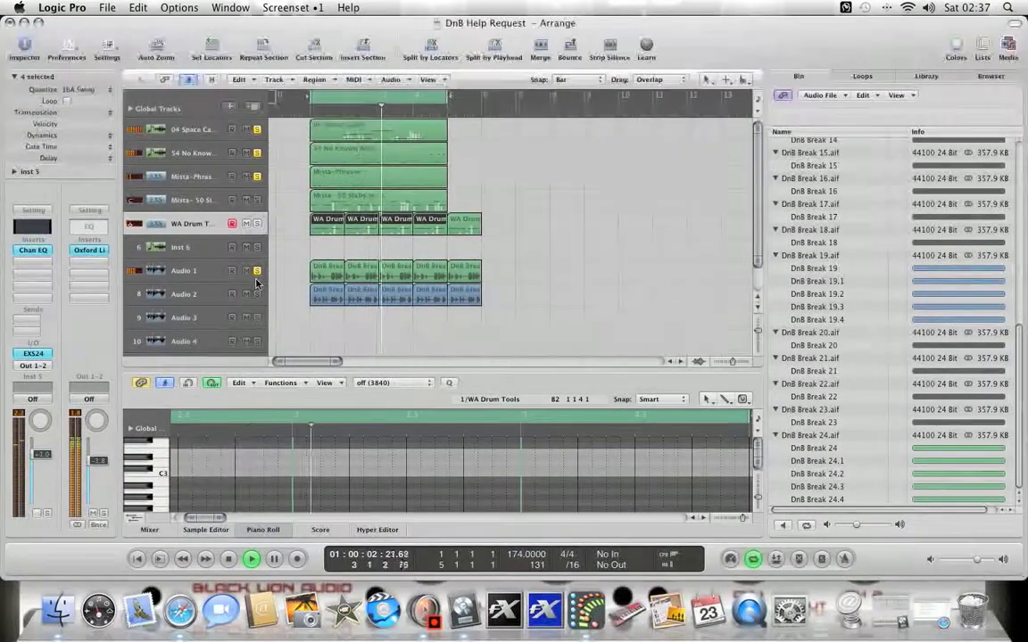
{"action": "left_click", "coordinate": [192, 270]}
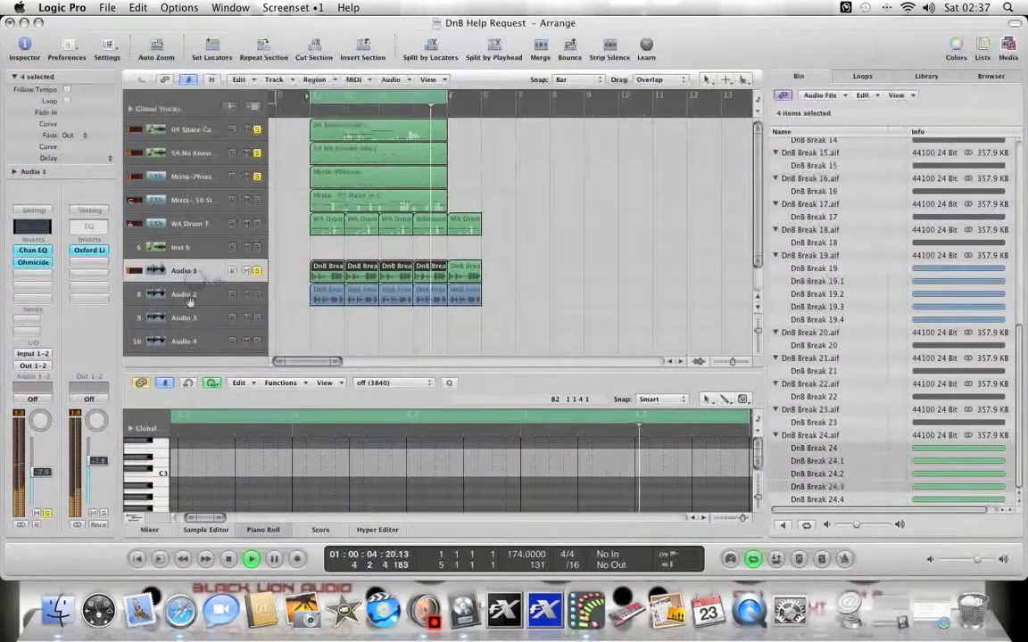
{"action": "left_click_drag", "start_coordinate": [41, 471], "coordinate": [41, 464]}
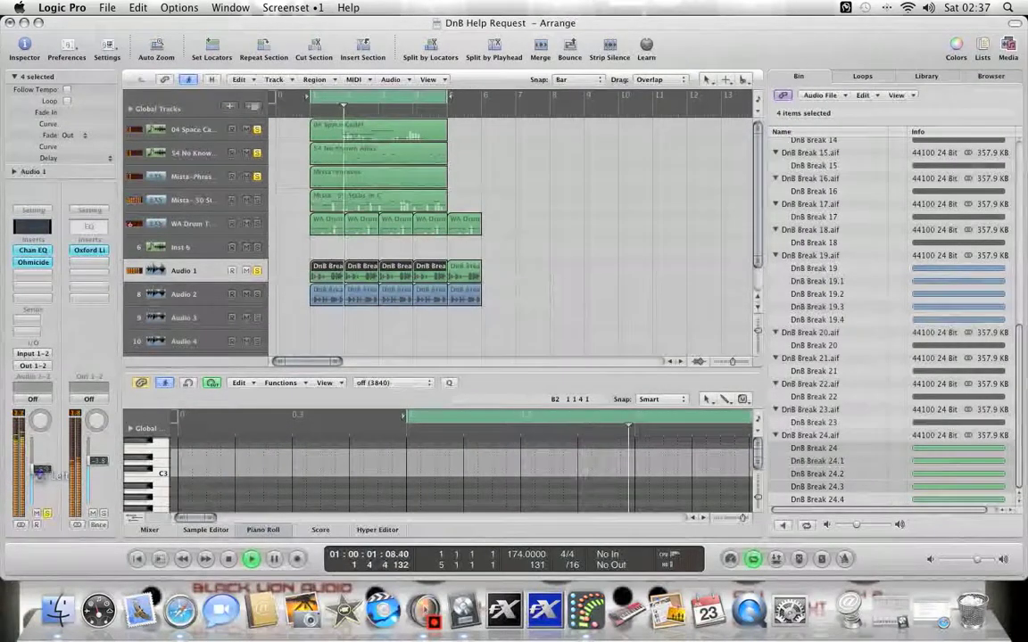
Solo Audio 2 and WA Drum Tools along with the other soloed tracks, listen to the full mix, and stop playback.
{"action": "left_click", "coordinate": [257, 293]}
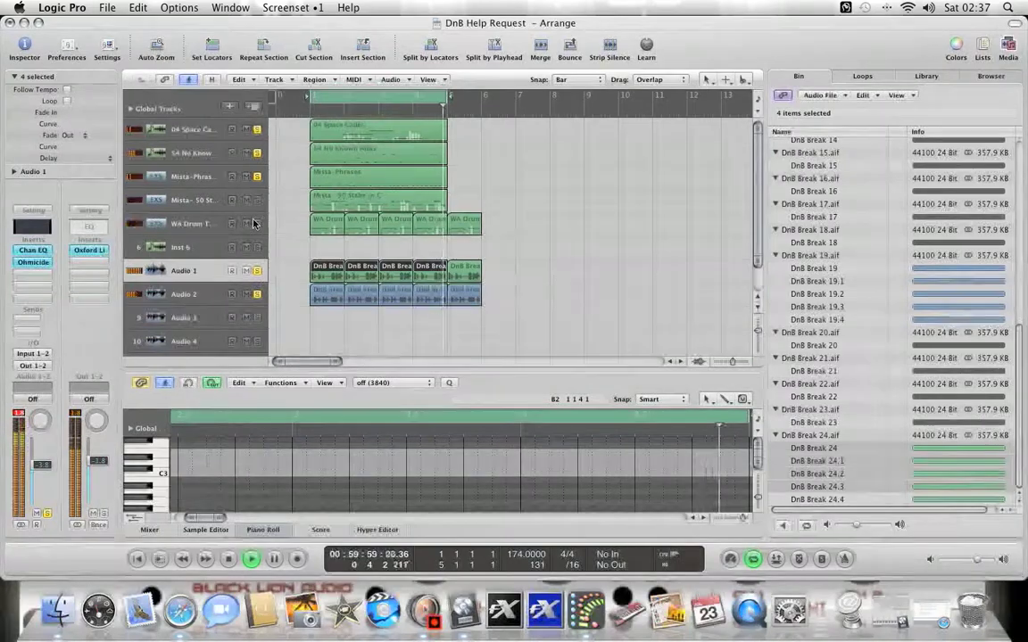
{"action": "left_click", "coordinate": [257, 223]}
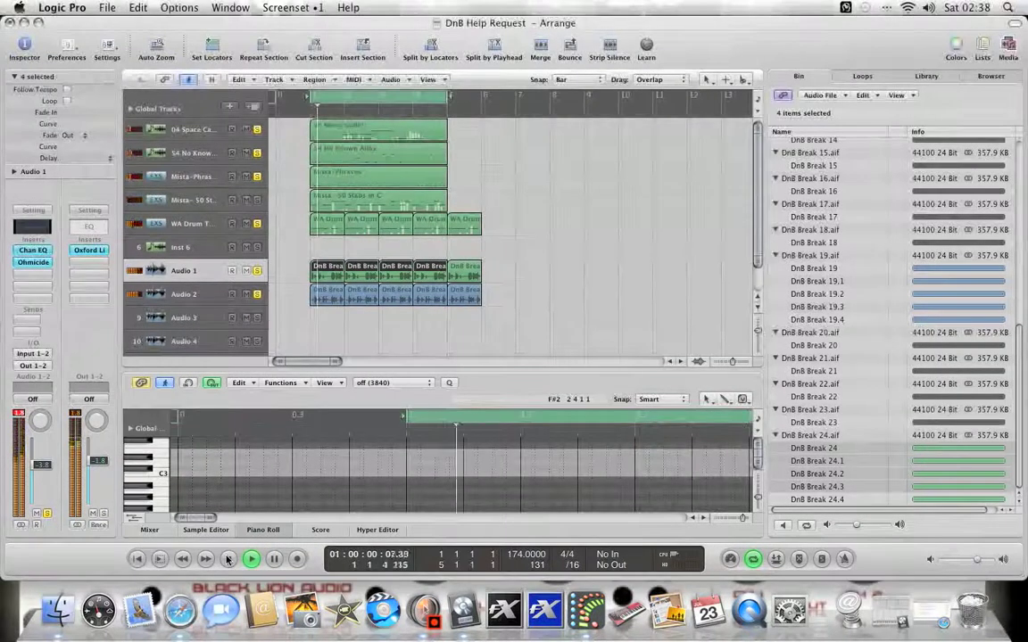
{"action": "left_click", "coordinate": [228, 559]}
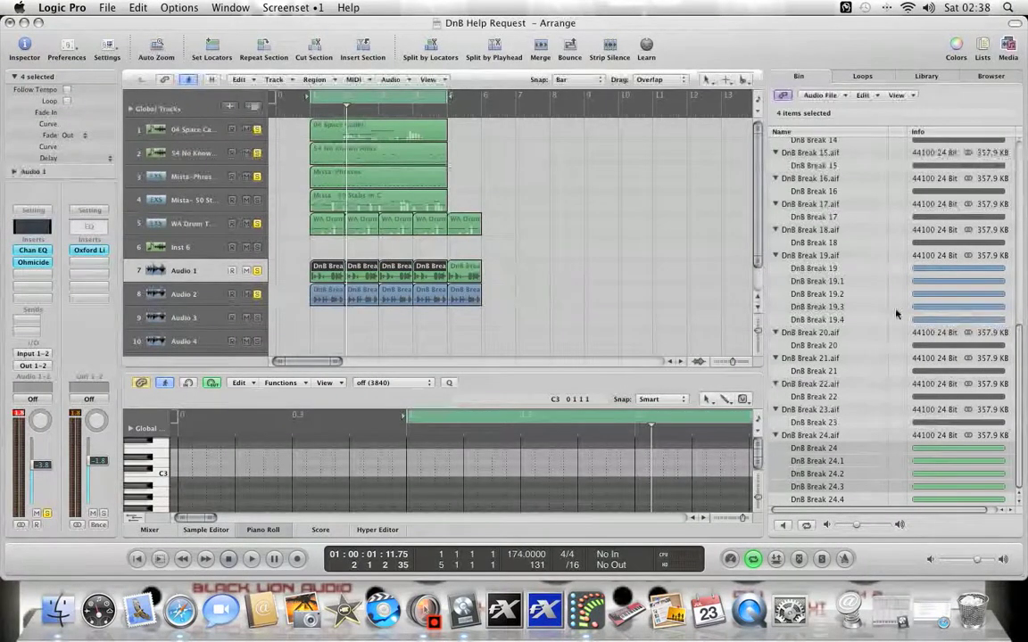
Audition the first breakbeat loops in the audio bin, from DnB Break through DnB Break 3.
{"action": "scroll", "coordinate": [897, 314], "scroll_direction": "up", "scroll_amount": 10}
{"action": "scroll", "coordinate": [830, 282], "scroll_direction": "down", "scroll_amount": 5}
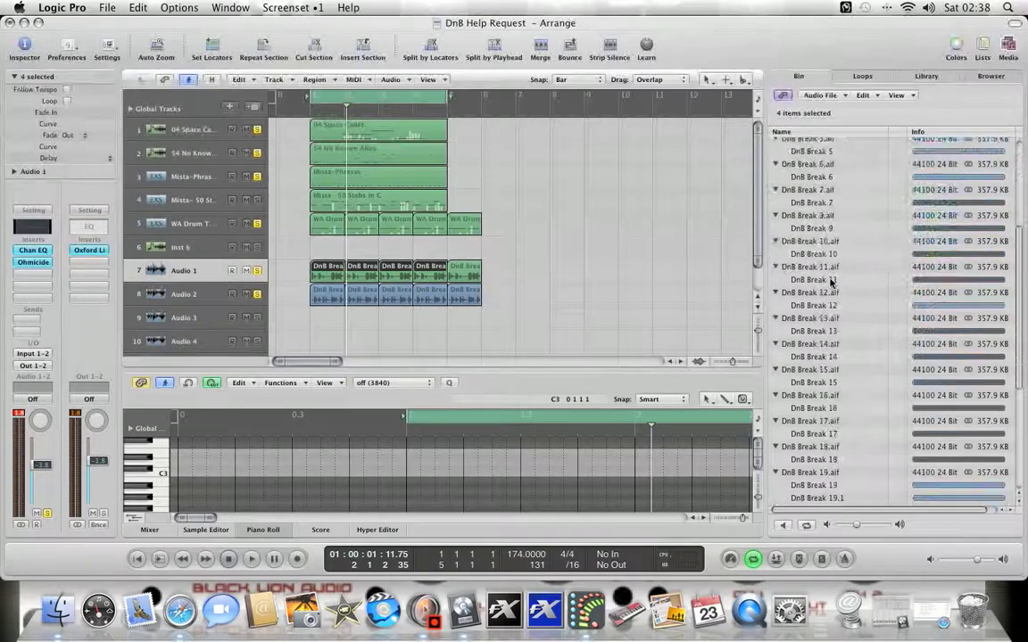
{"action": "scroll", "coordinate": [830, 282], "scroll_direction": "down", "scroll_amount": 5}
{"action": "scroll", "coordinate": [830, 321], "scroll_direction": "up", "scroll_amount": 10}
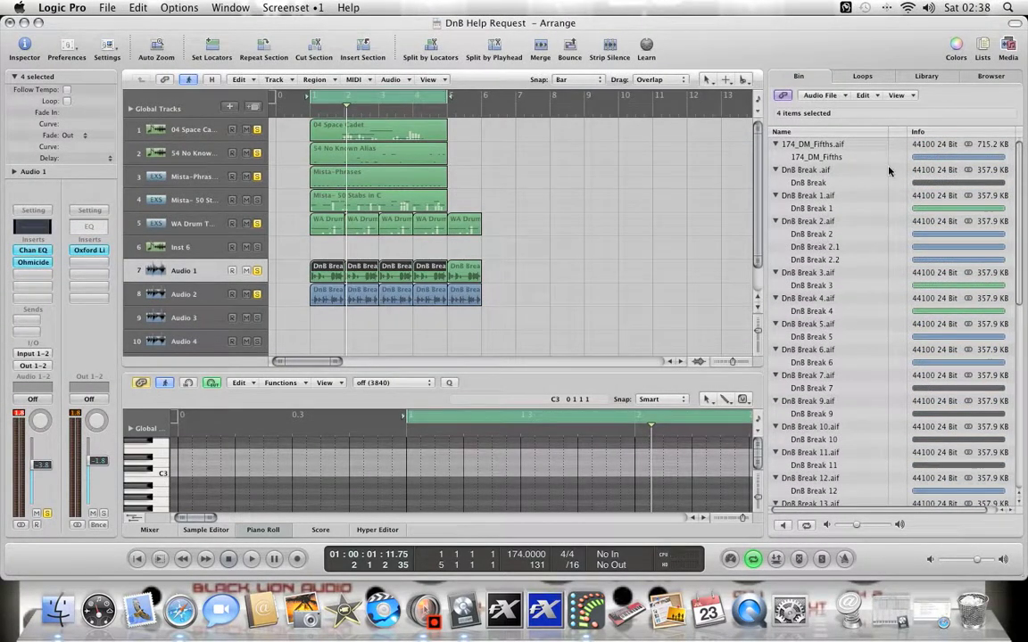
{"action": "left_click", "coordinate": [803, 183]}
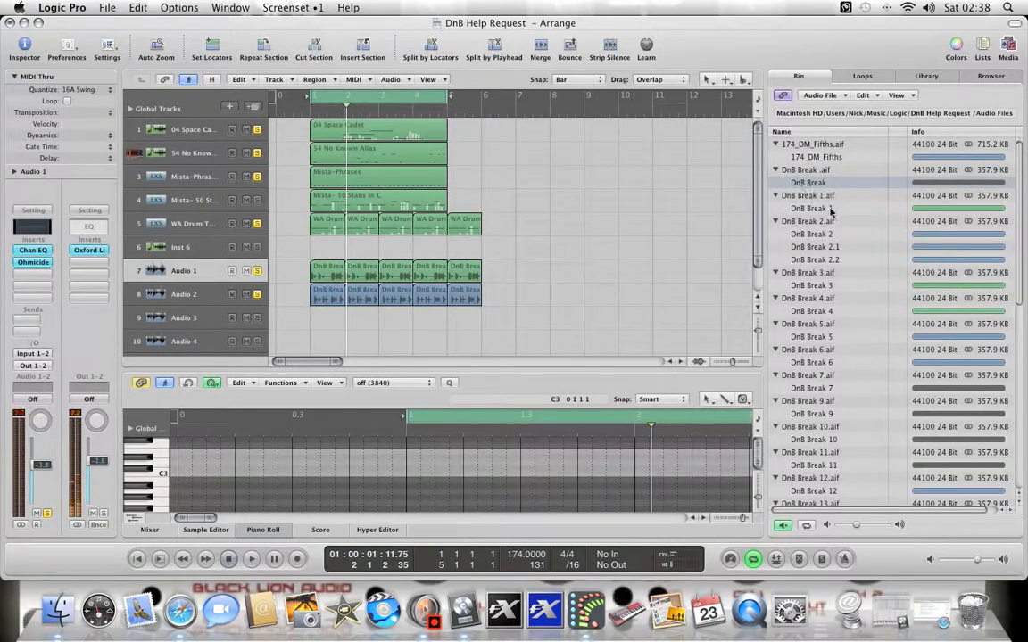
{"action": "left_click", "coordinate": [806, 208]}
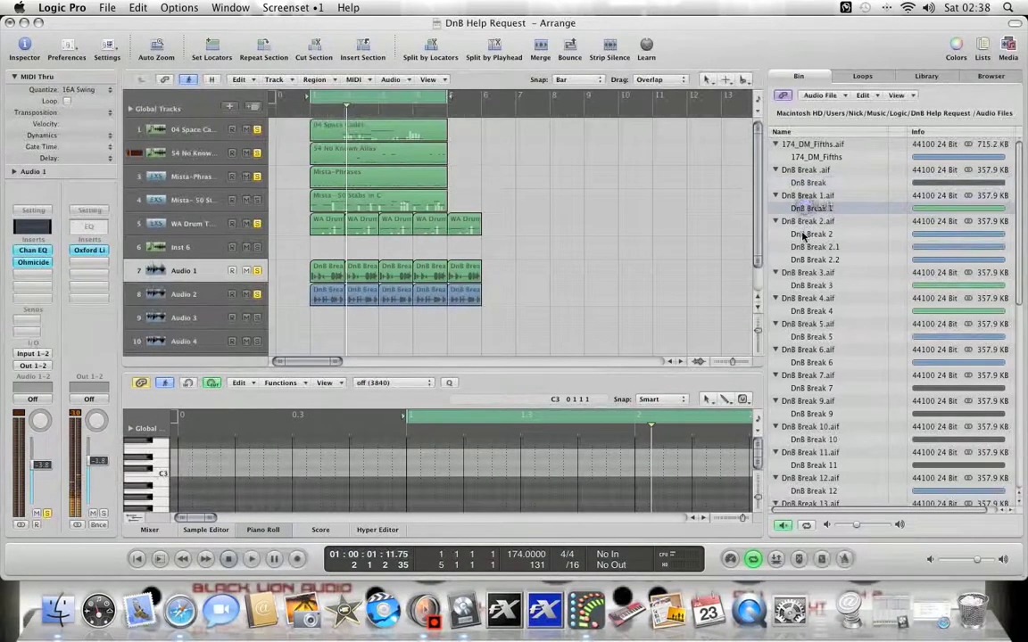
{"action": "left_click", "coordinate": [810, 234]}
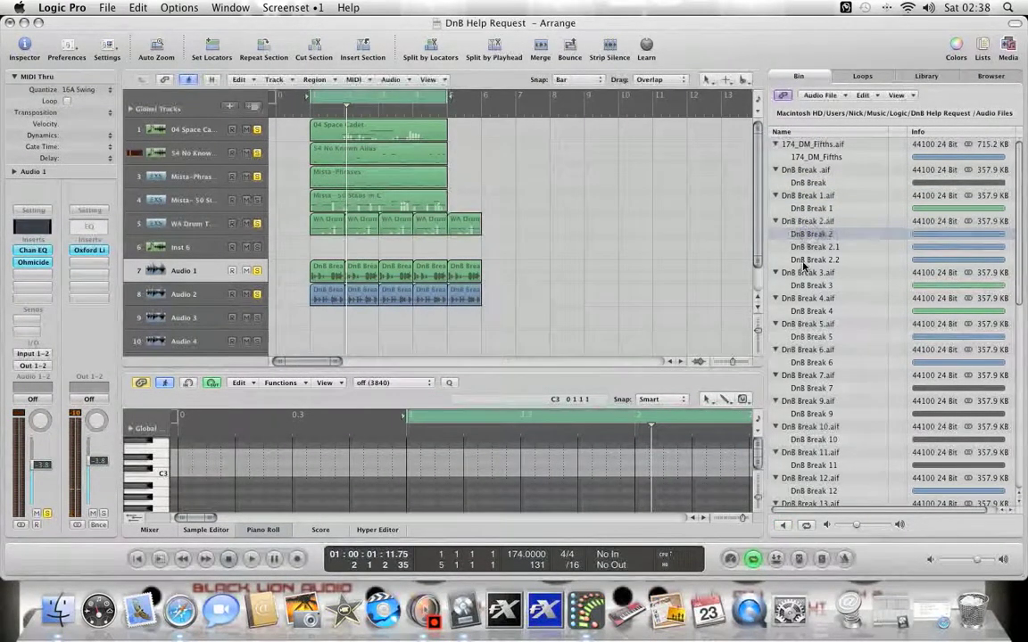
{"action": "left_click", "coordinate": [808, 260]}
{"action": "left_click", "coordinate": [804, 286]}
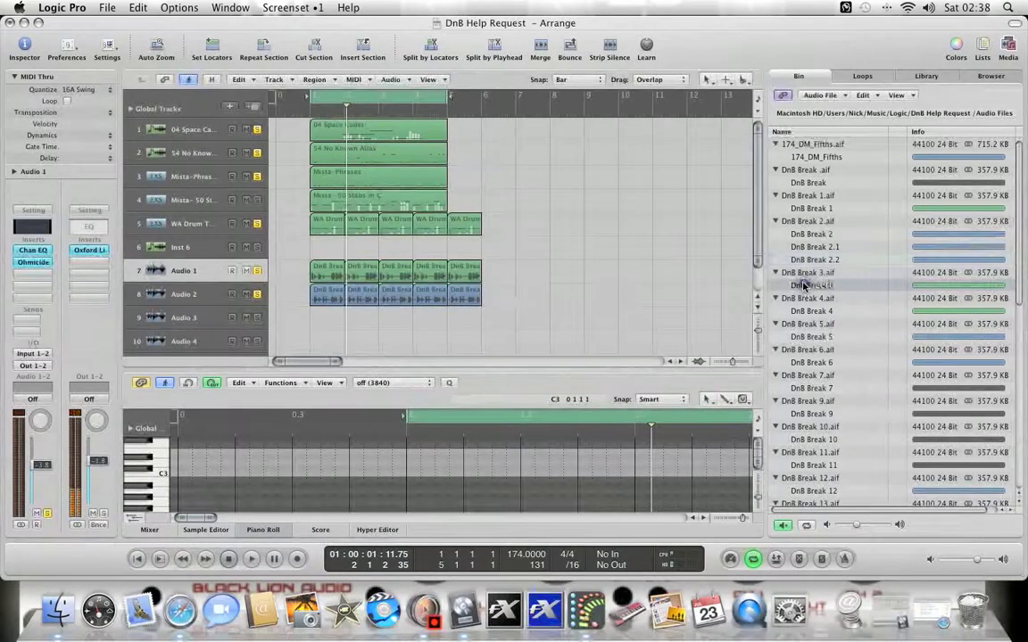
Audition DnB Break 4, 5, 6, 10 and 11 from the audio bin.
{"action": "scroll", "coordinate": [803, 268], "scroll_direction": "down", "scroll_amount": 2}
{"action": "left_click", "coordinate": [799, 250]}
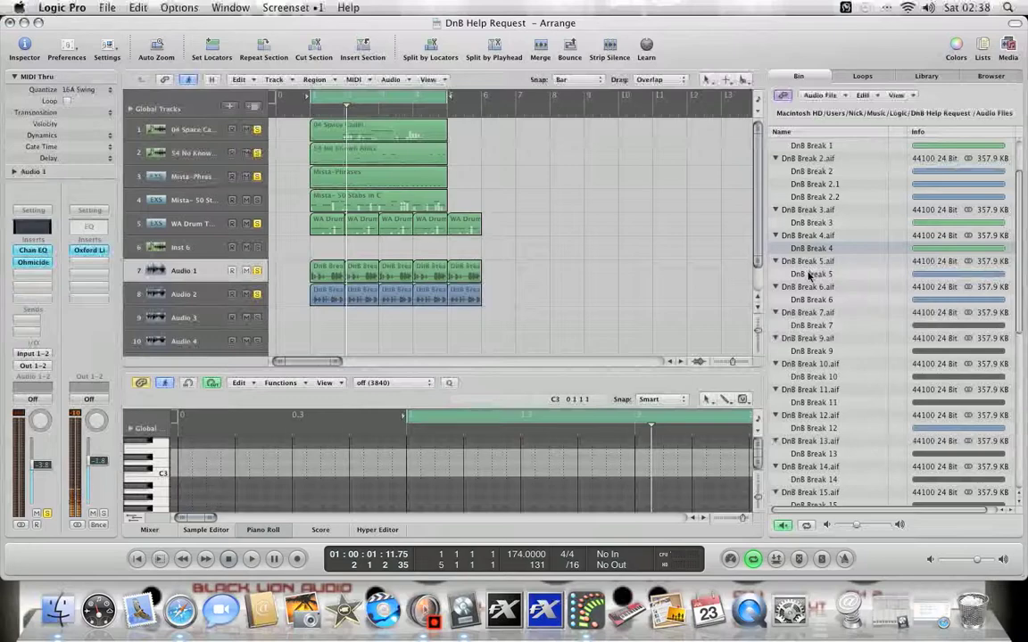
{"action": "left_click", "coordinate": [809, 275]}
{"action": "scroll", "coordinate": [809, 274], "scroll_direction": "down", "scroll_amount": 2}
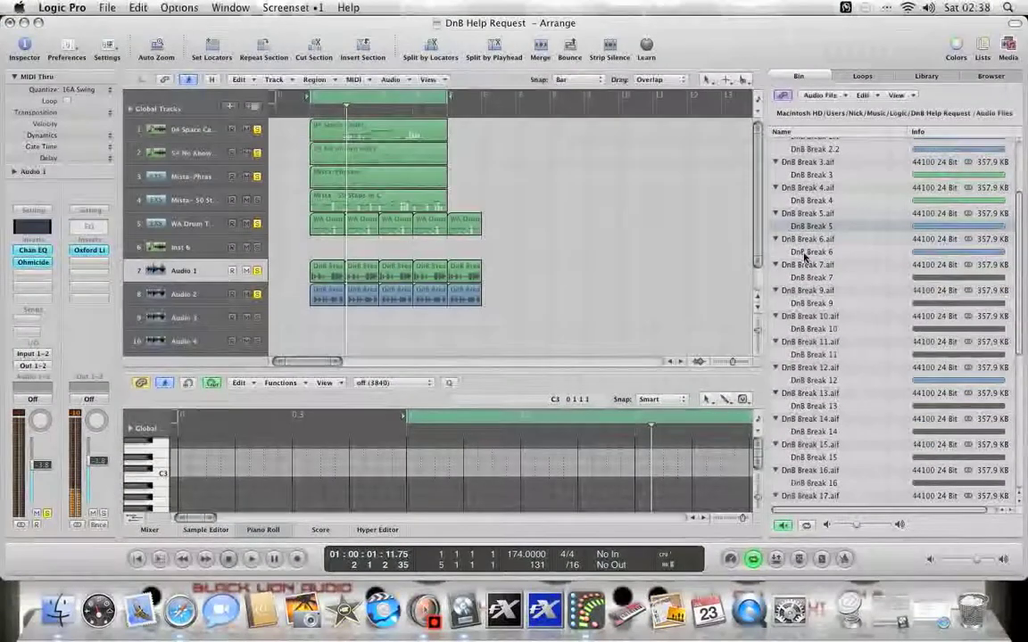
{"action": "left_click", "coordinate": [805, 256]}
{"action": "scroll", "coordinate": [803, 260], "scroll_direction": "down", "scroll_amount": 2}
{"action": "left_click", "coordinate": [803, 259]}
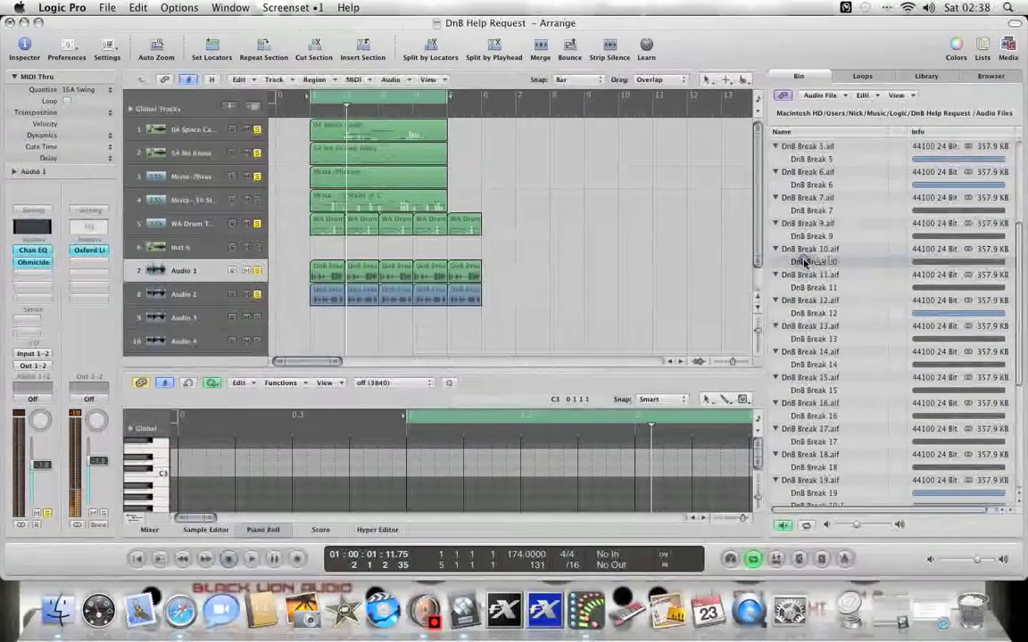
{"action": "scroll", "coordinate": [803, 260], "scroll_direction": "down", "scroll_amount": 1}
{"action": "left_click", "coordinate": [805, 269]}
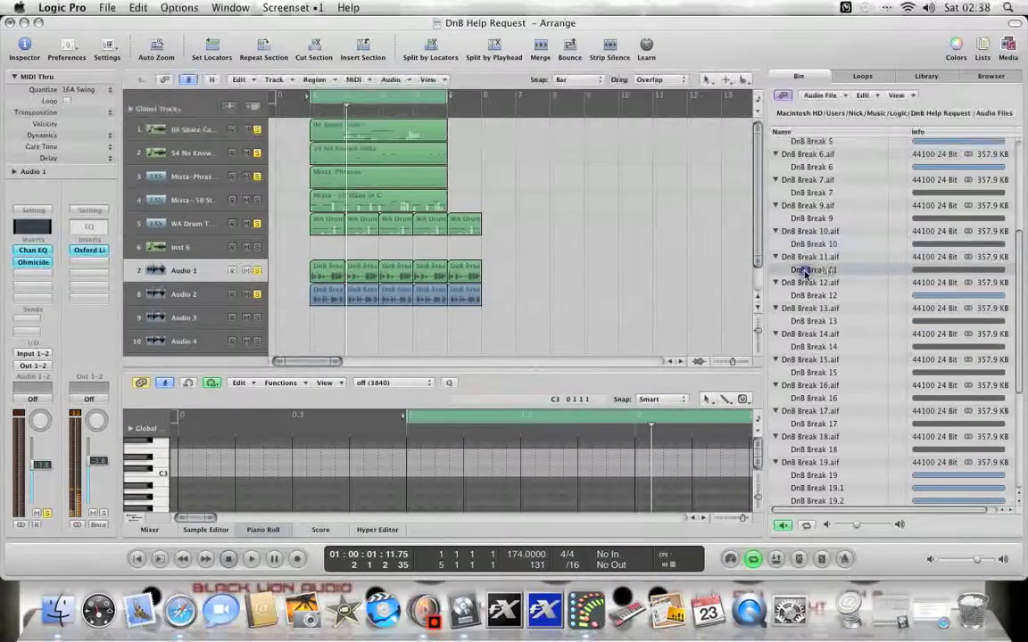
Audition DnB Break 12 through DnB Break 16 one after another from the audio bin.
{"action": "scroll", "coordinate": [805, 274], "scroll_direction": "down", "scroll_amount": 1}
{"action": "left_click", "coordinate": [805, 273]}
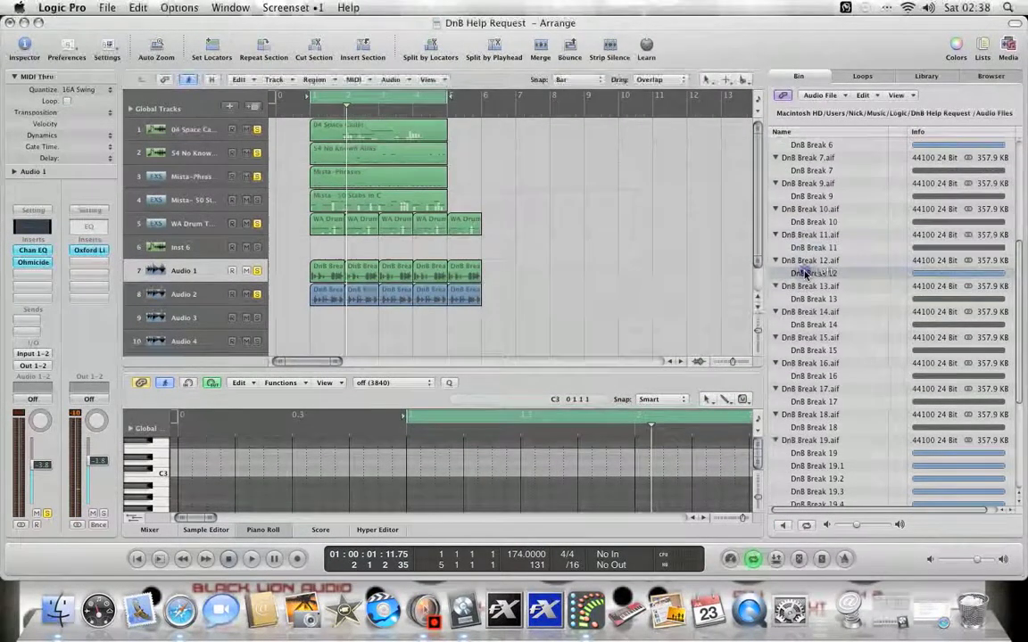
{"action": "scroll", "coordinate": [806, 275], "scroll_direction": "down", "scroll_amount": 1}
{"action": "left_click", "coordinate": [806, 271]}
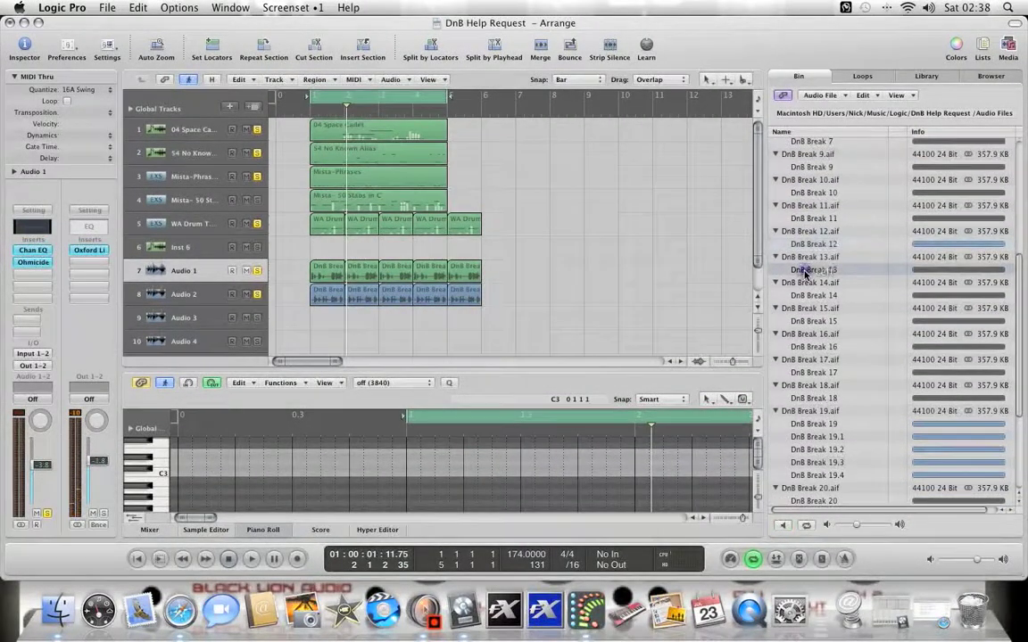
{"action": "scroll", "coordinate": [805, 271], "scroll_direction": "down", "scroll_amount": 1}
{"action": "left_click", "coordinate": [805, 269]}
{"action": "scroll", "coordinate": [806, 269], "scroll_direction": "down", "scroll_amount": 1}
{"action": "left_click", "coordinate": [806, 269]}
{"action": "scroll", "coordinate": [806, 271], "scroll_direction": "down", "scroll_amount": 1}
{"action": "left_click", "coordinate": [805, 274]}
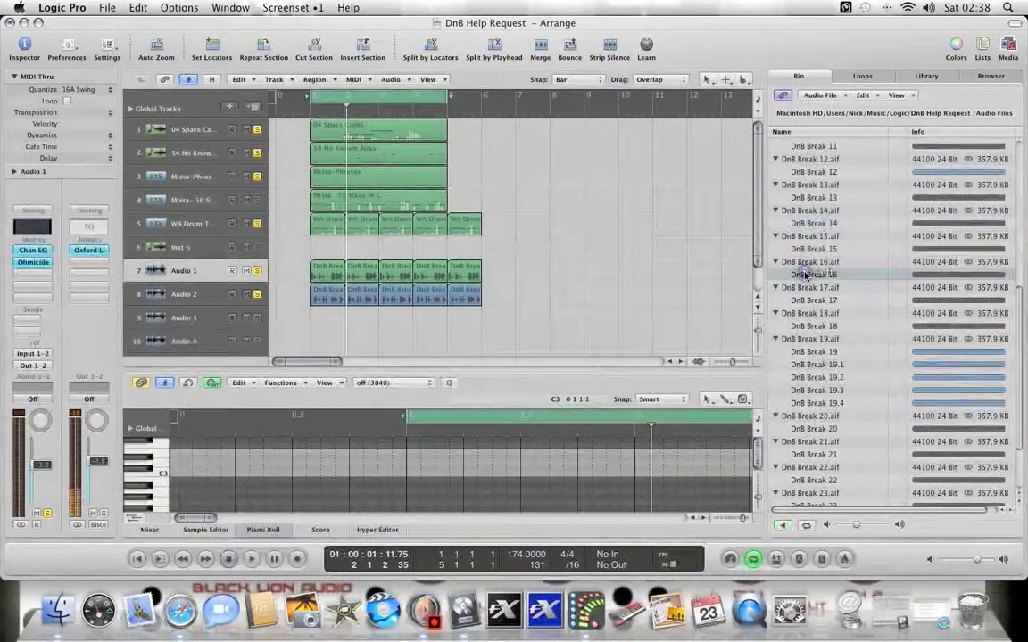
Audition DnB Break 17, 19 and 20 from the audio bin and return the stopped playhead to bar 1.
{"action": "scroll", "coordinate": [805, 275], "scroll_direction": "down", "scroll_amount": 1}
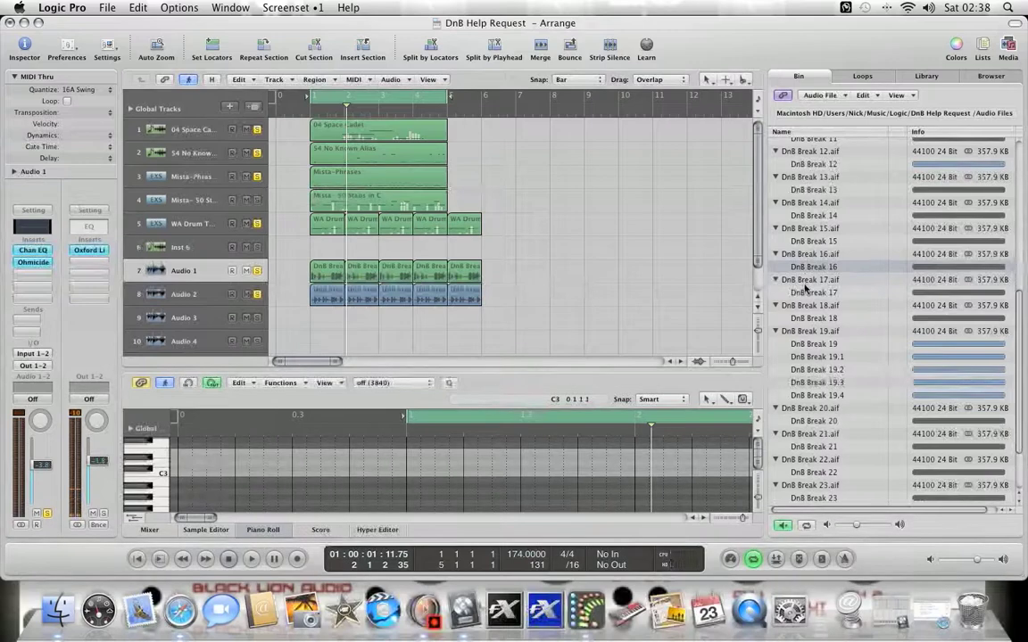
{"action": "left_click", "coordinate": [804, 291]}
{"action": "scroll", "coordinate": [806, 291], "scroll_direction": "down", "scroll_amount": 2}
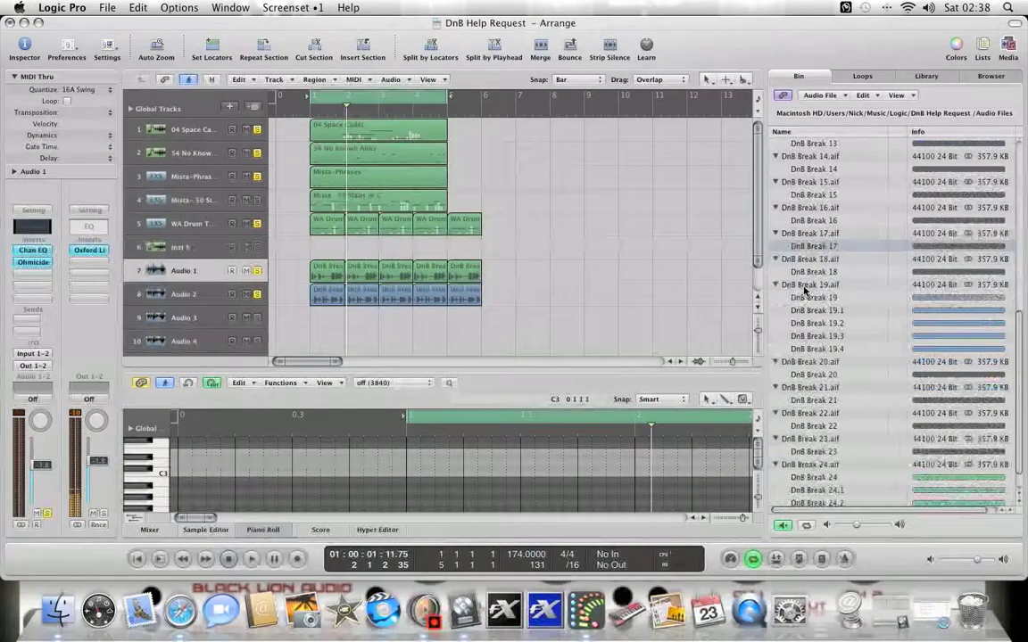
{"action": "left_click", "coordinate": [808, 295]}
{"action": "scroll", "coordinate": [807, 295], "scroll_direction": "down", "scroll_amount": 1}
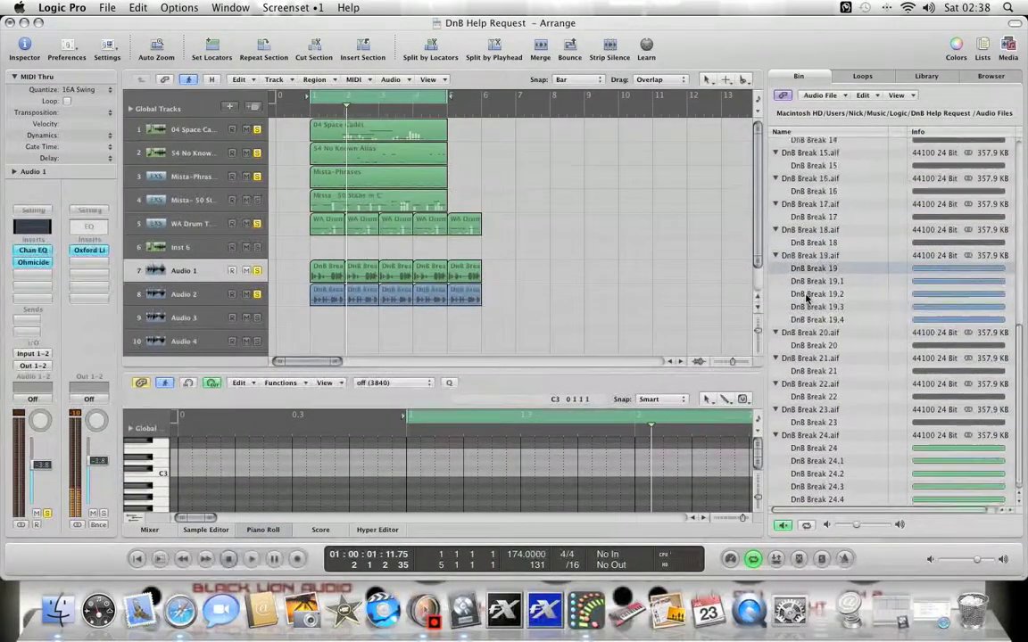
{"action": "left_click", "coordinate": [805, 344]}
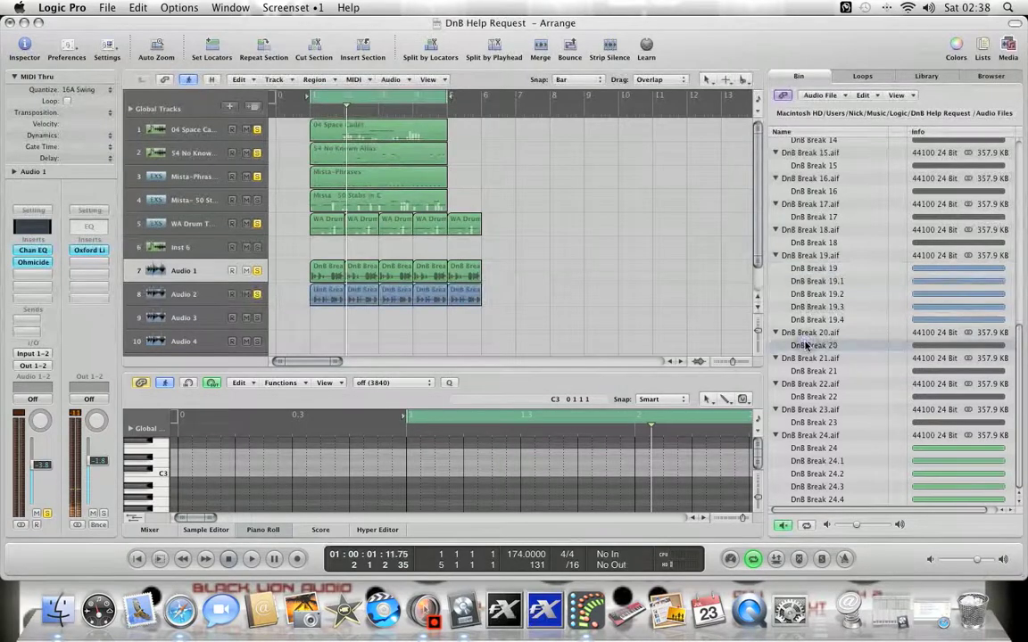
{"action": "left_click", "coordinate": [229, 559]}
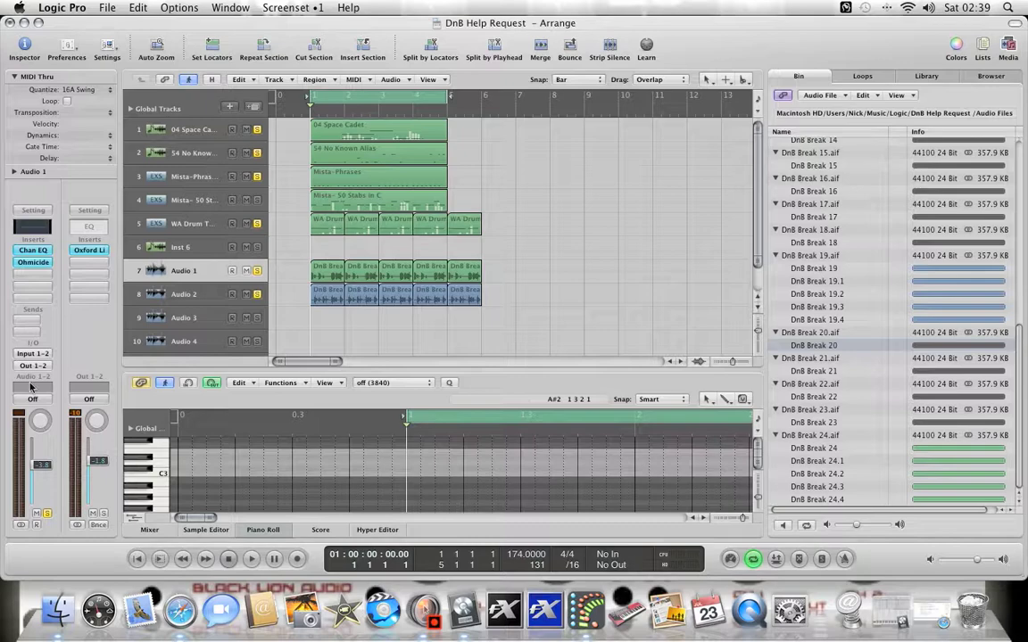
Open the recent project Hattrixx Break, closing the current DnB Help Request project.
{"action": "left_click", "coordinate": [106, 10]}
{"action": "mouse_move", "coordinate": [163, 59]}
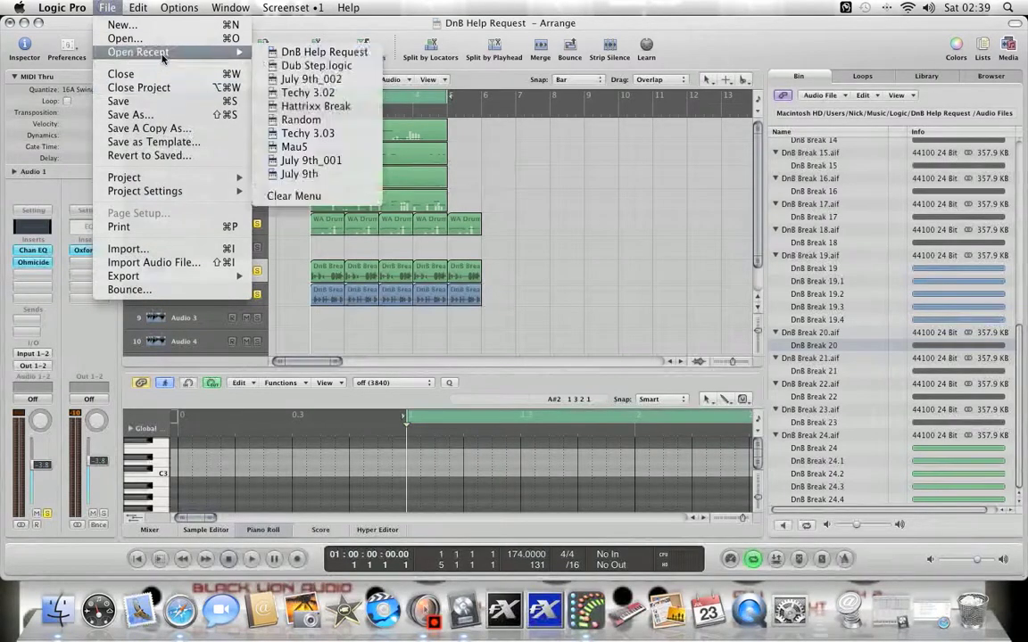
{"action": "left_click", "coordinate": [312, 105]}
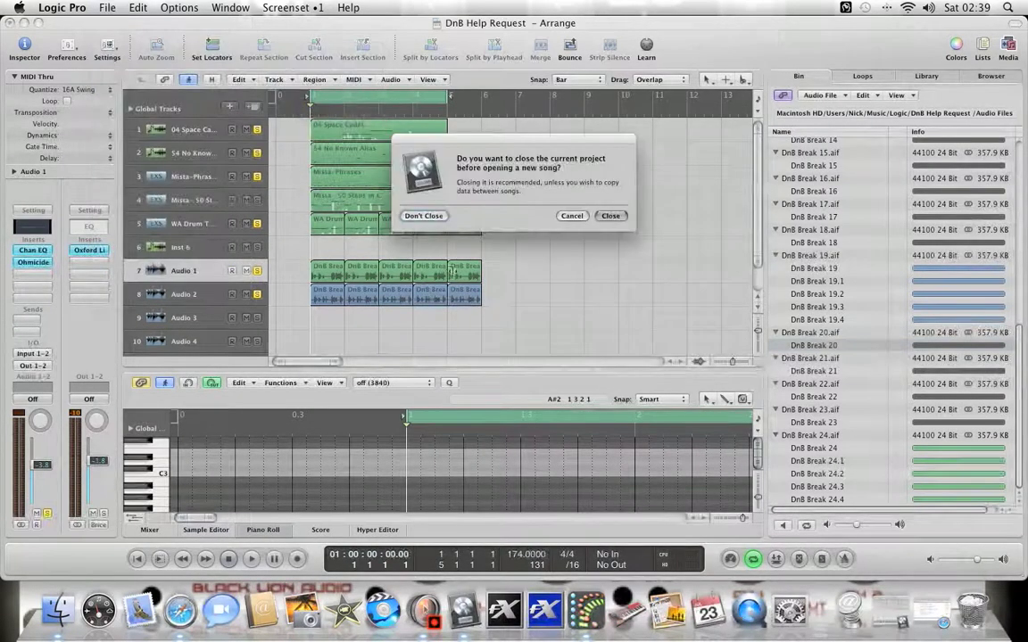
{"action": "left_click", "coordinate": [611, 215]}
{"action": "left_click", "coordinate": [421, 215]}
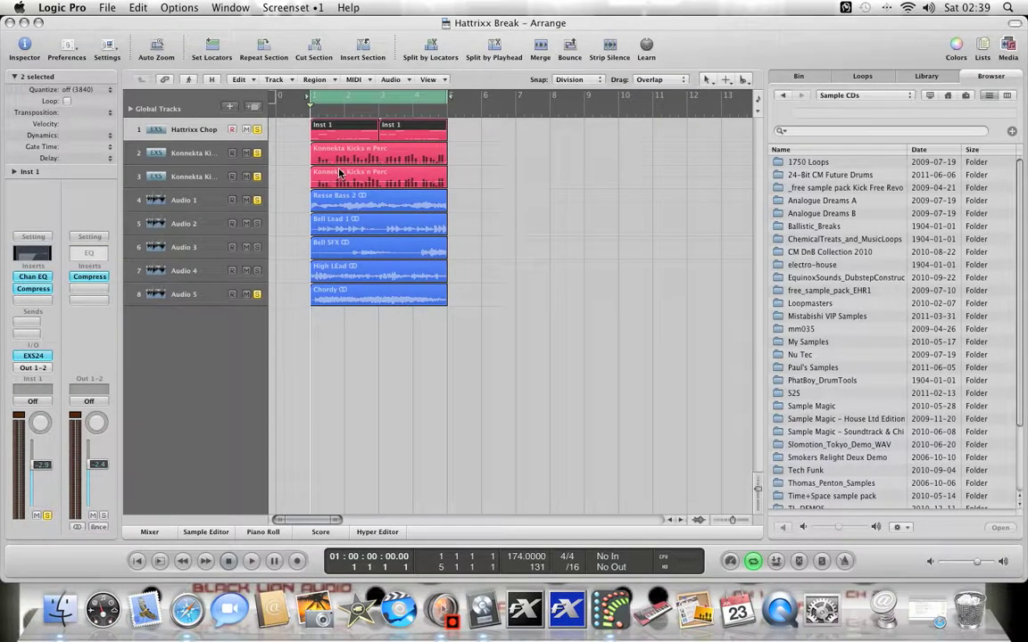
Leave only the Hattrixx Chop track soloed and open its EXS24 sampler instrument in the Instrument Editor.
{"action": "left_click_drag", "start_coordinate": [259, 157], "coordinate": [259, 217]}
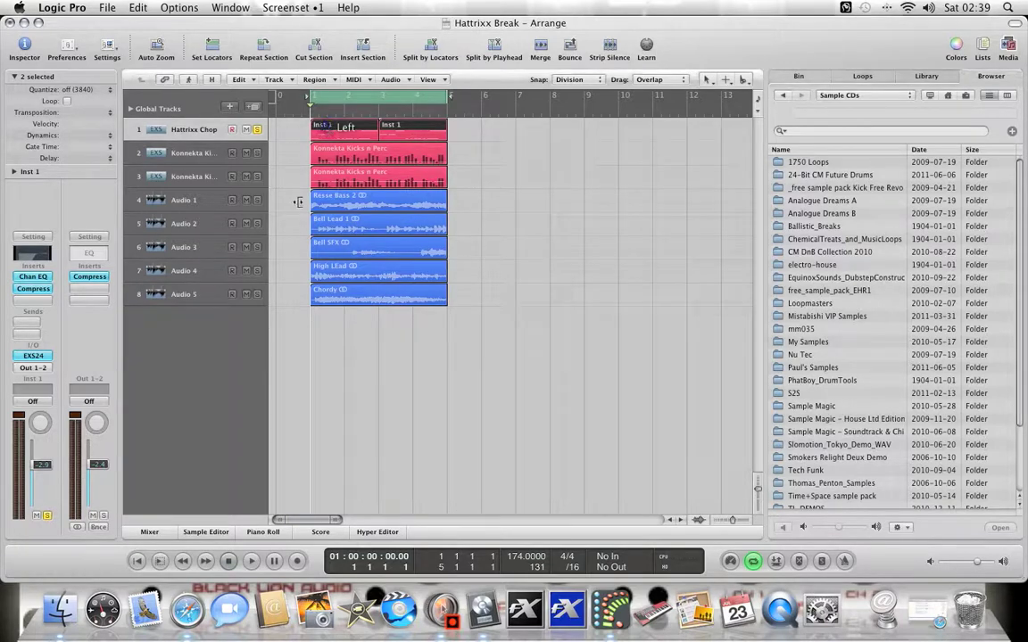
{"action": "left_click", "coordinate": [32, 355]}
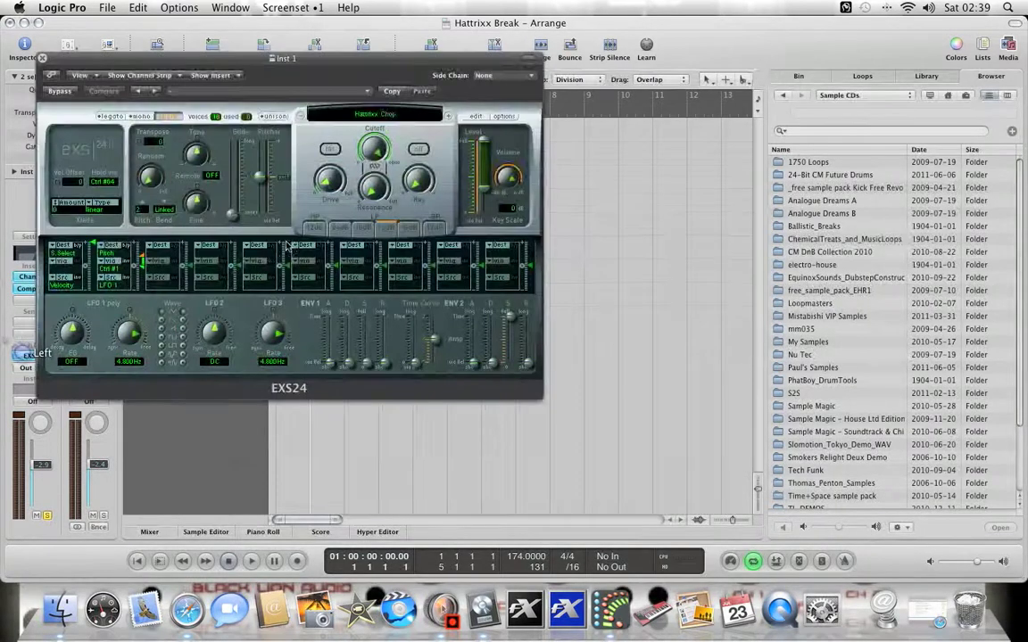
{"action": "left_click", "coordinate": [472, 116]}
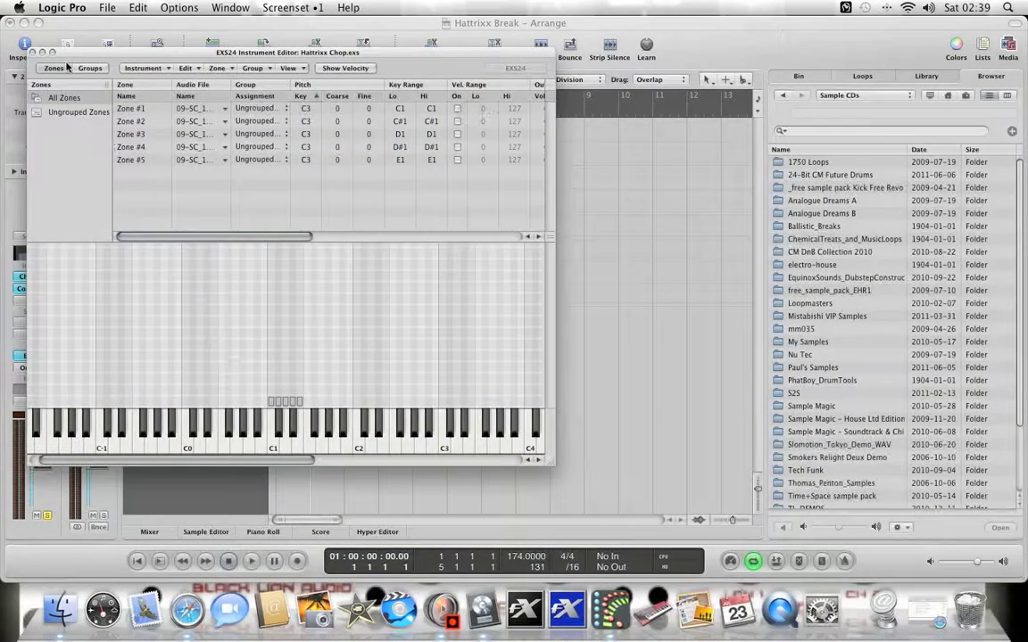
Close the EXS24 editor and plug-in windows and show the Hattrixx Chop region's notes in the Piano Roll.
{"action": "left_click", "coordinate": [33, 53]}
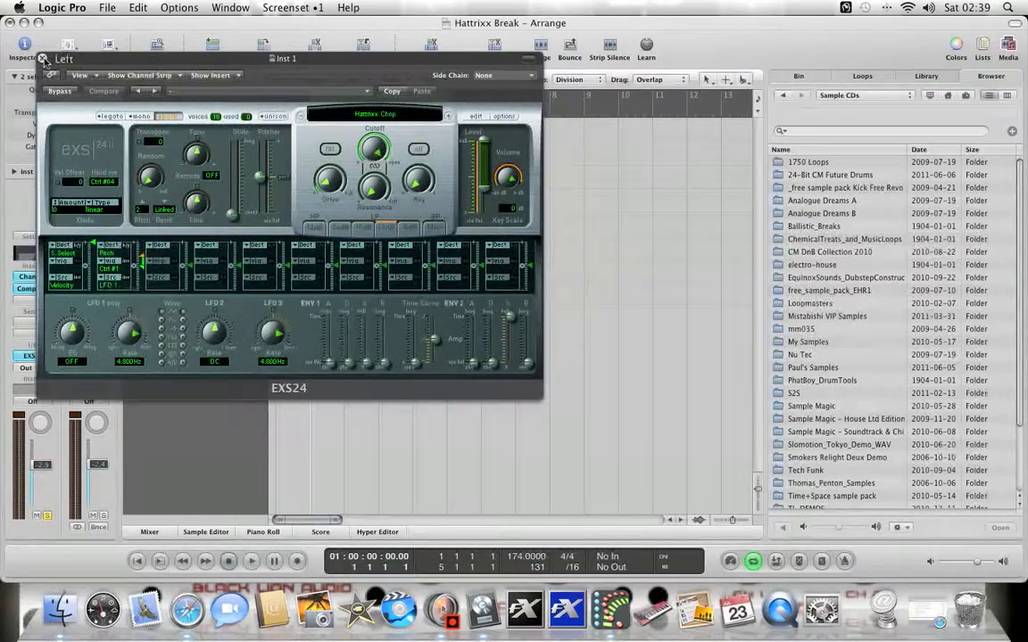
{"action": "left_click", "coordinate": [42, 58]}
{"action": "key", "text": "p"}
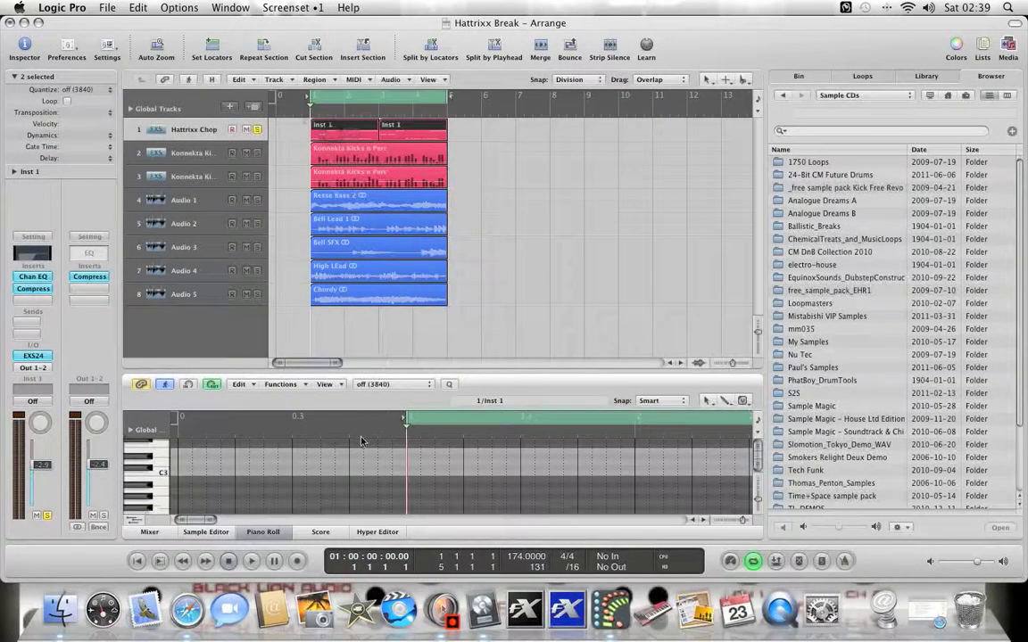
{"action": "scroll", "coordinate": [353, 445], "scroll_direction": "down", "scroll_amount": 5}
{"action": "scroll", "coordinate": [464, 477], "scroll_direction": "up", "scroll_amount": 2}
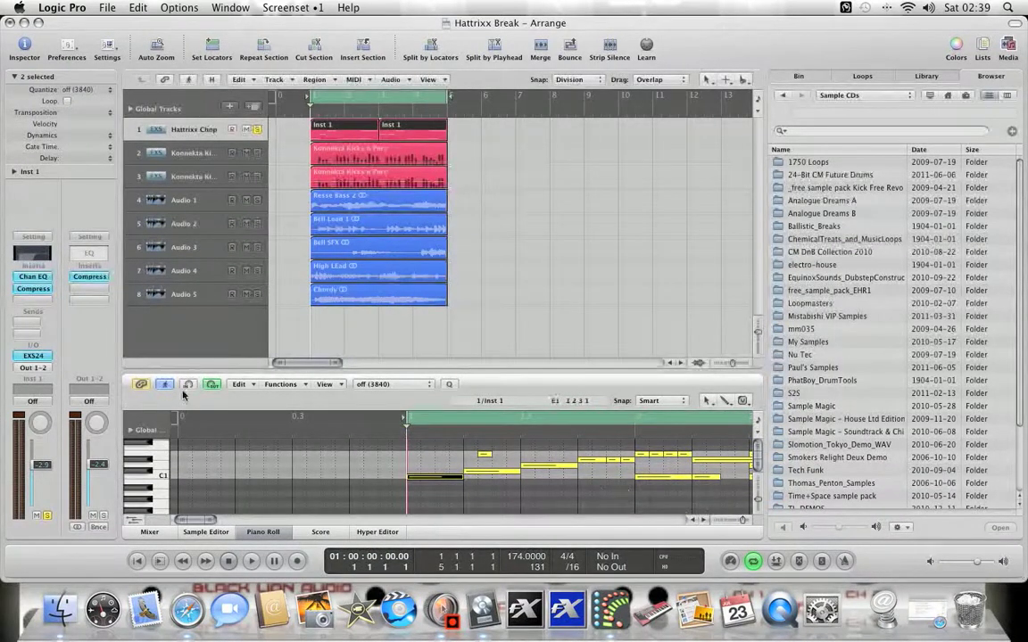
Play the soloed chopped break and examine its Channel EQ curve, closing the EQ after stopping playback.
{"action": "key", "text": "space"}
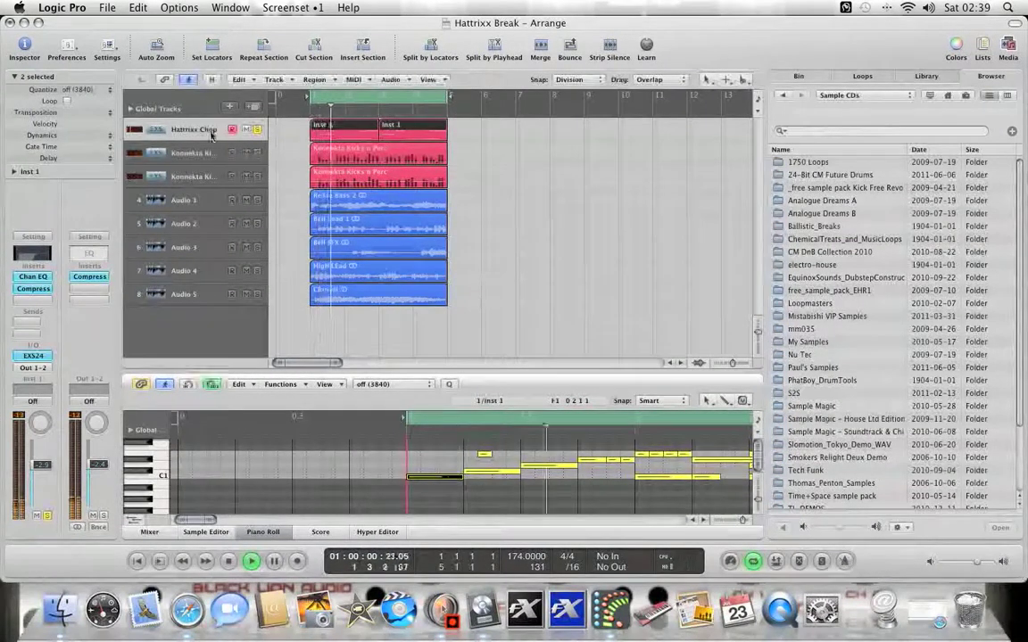
{"action": "left_click", "coordinate": [34, 276]}
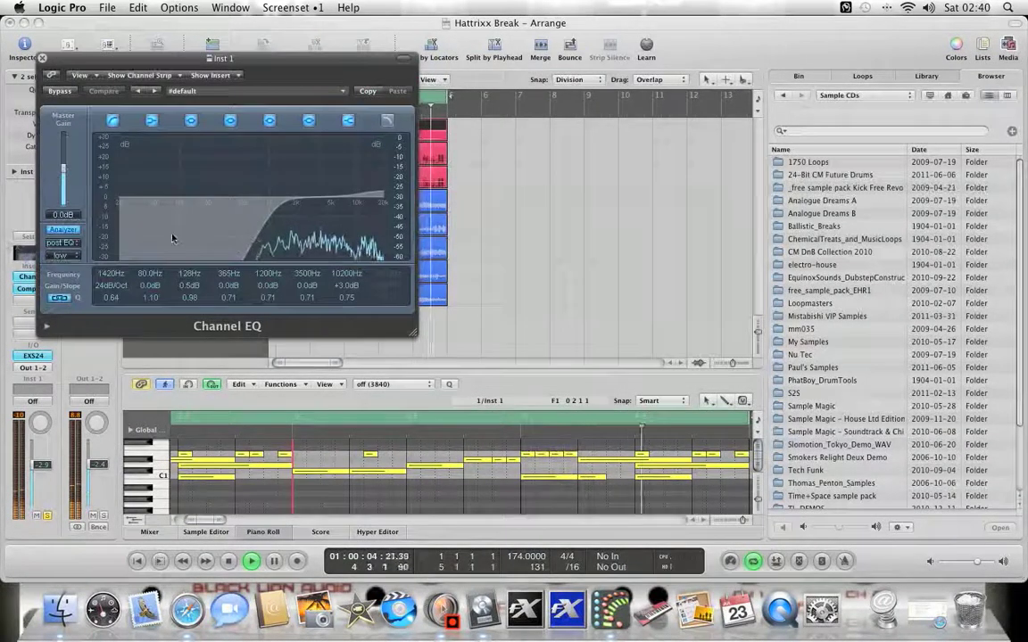
{"action": "left_click", "coordinate": [227, 562]}
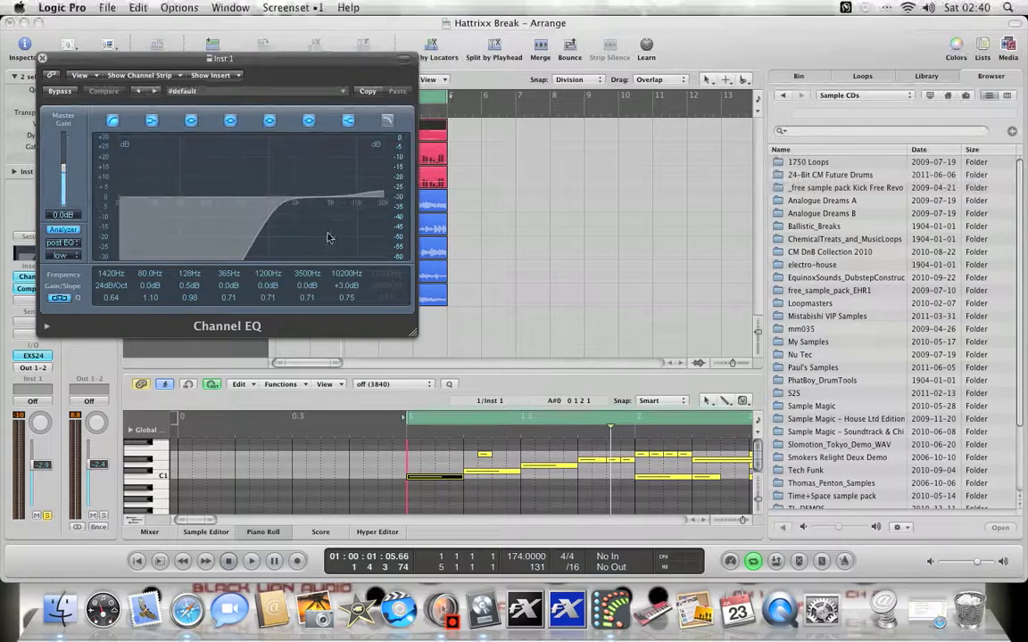
{"action": "left_click", "coordinate": [42, 57]}
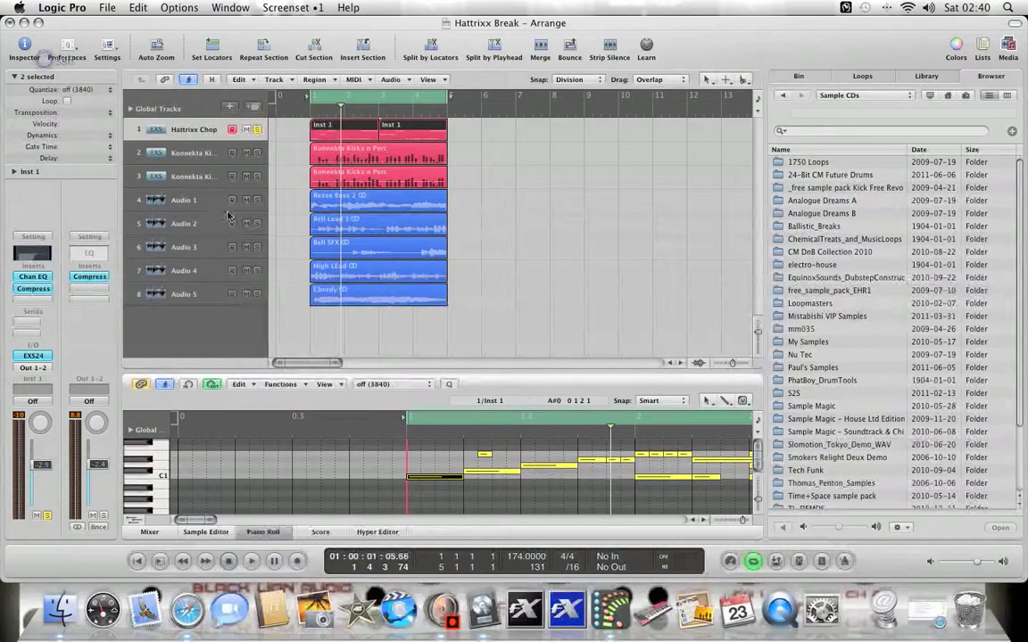
Play the Hattrixx Chop with both Konnekta Kicks n Perc tracks soloed, and again with the first of them unsoloed.
{"action": "left_click", "coordinate": [257, 153]}
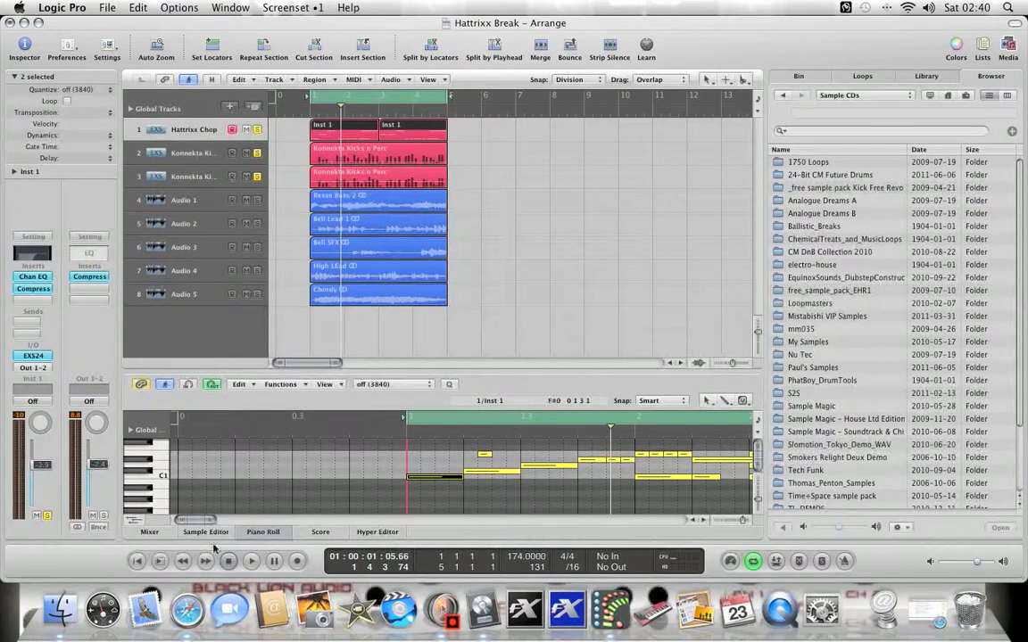
{"action": "left_click", "coordinate": [247, 564]}
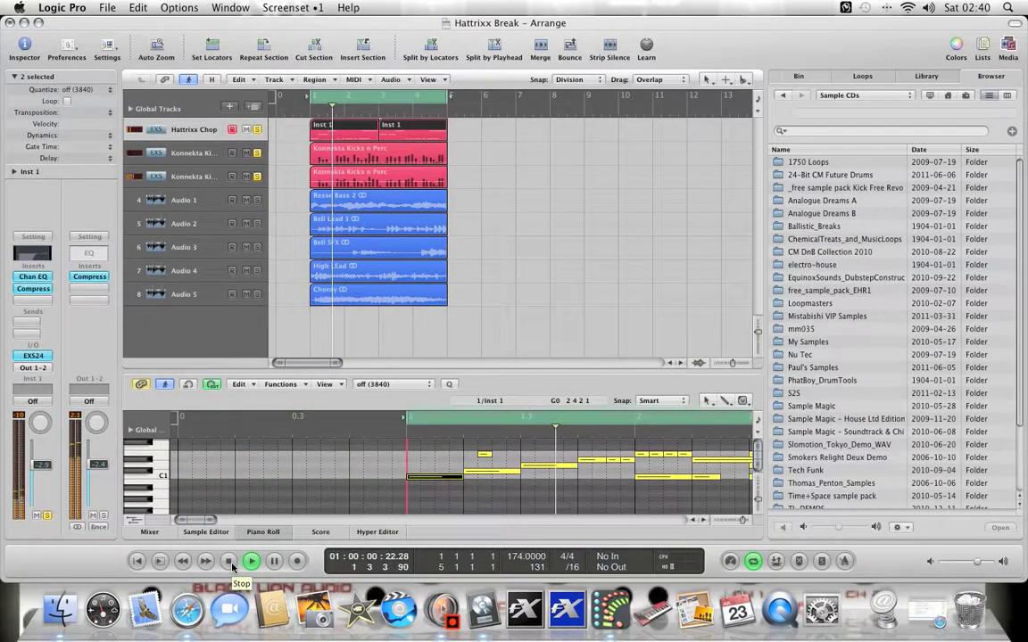
{"action": "left_click", "coordinate": [230, 562]}
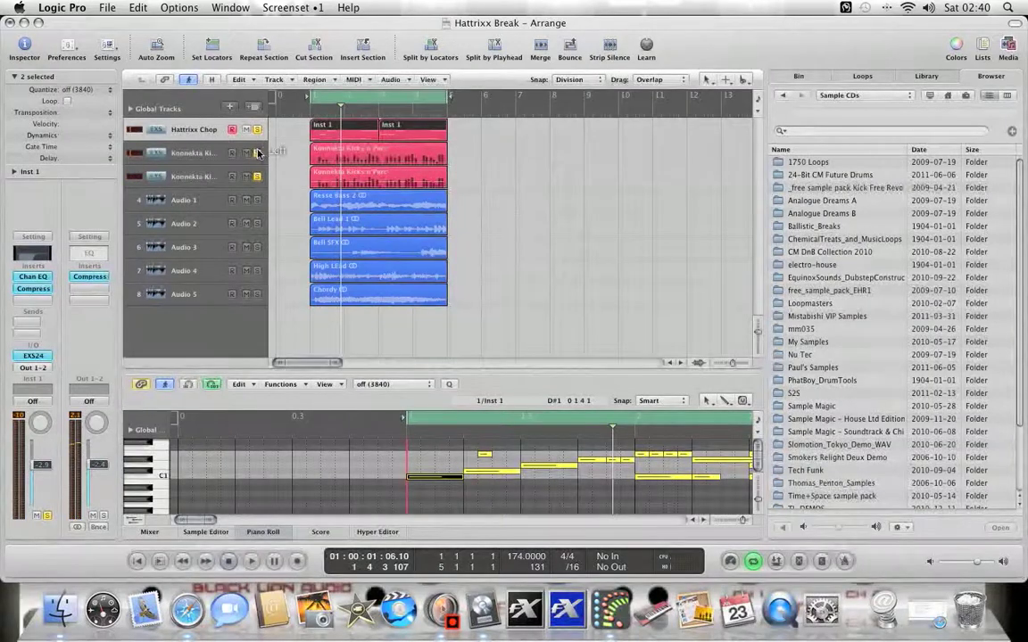
{"action": "left_click", "coordinate": [195, 155]}
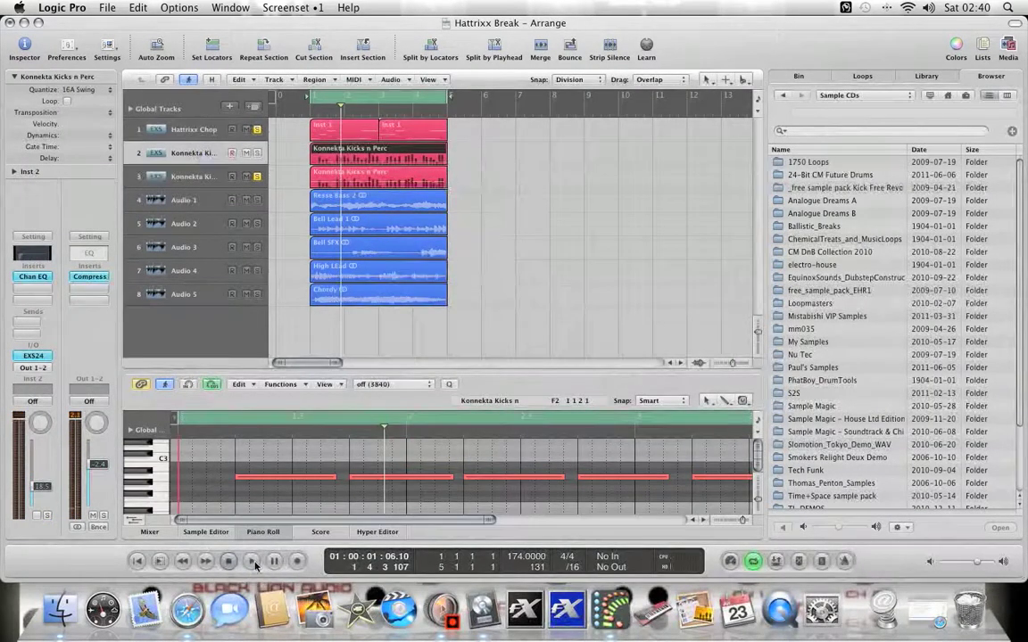
{"action": "left_click", "coordinate": [248, 563]}
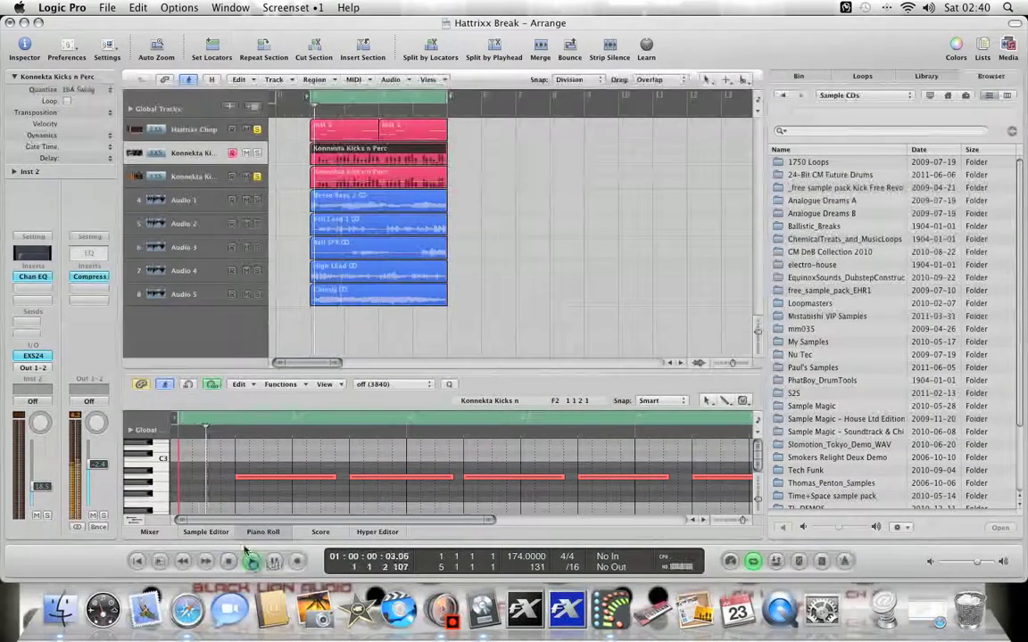
During playback, solo the first Konnekta Kicks n Perc track again and add the Audio 1 and Audio 5 tracks to the solo.
{"action": "left_click", "coordinate": [257, 153]}
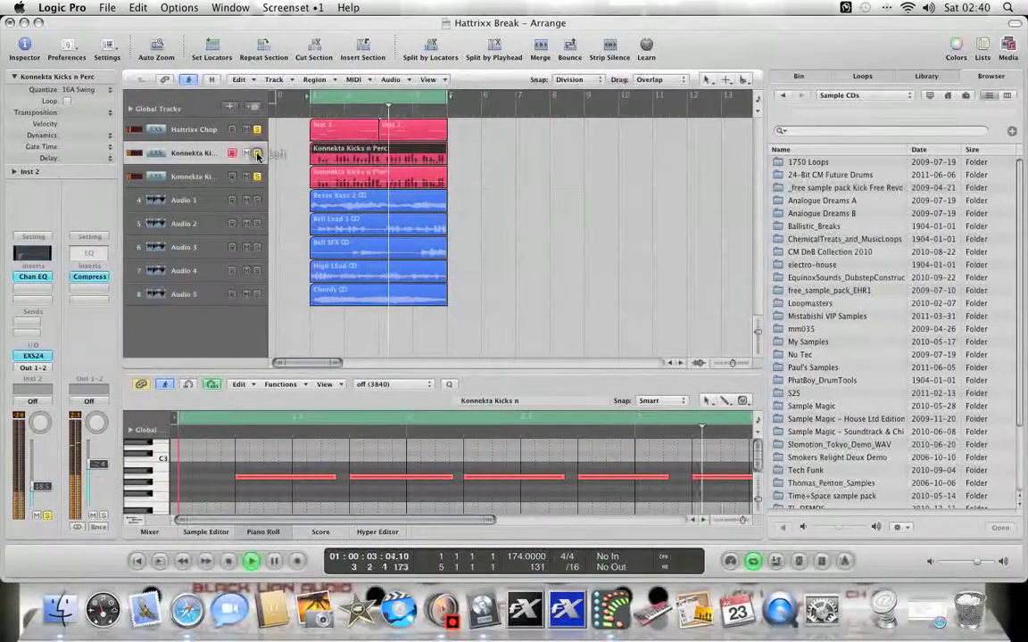
{"action": "left_click", "coordinate": [257, 200]}
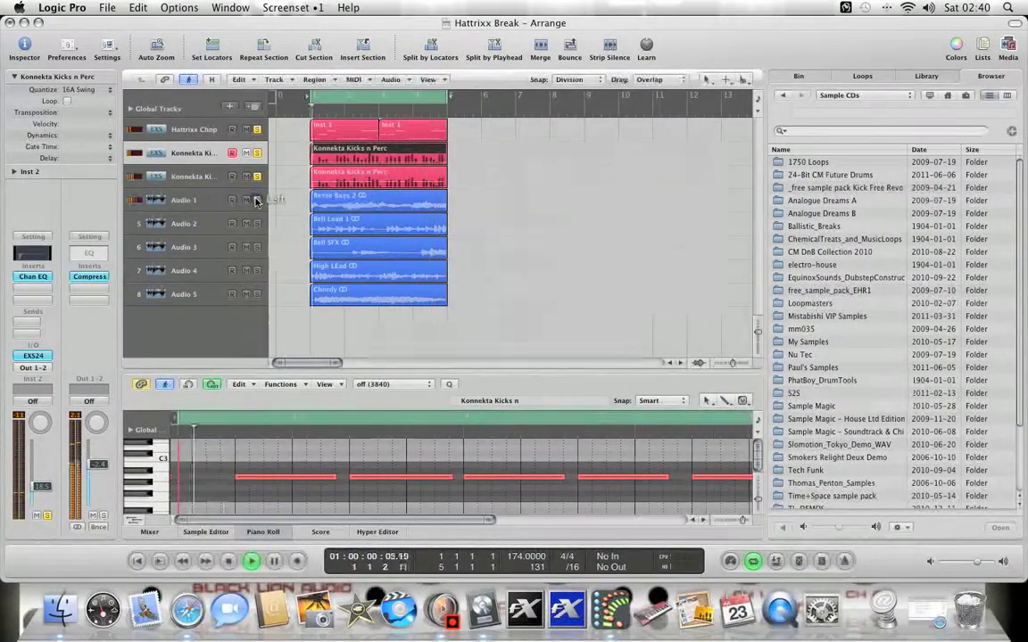
{"action": "left_click", "coordinate": [257, 295]}
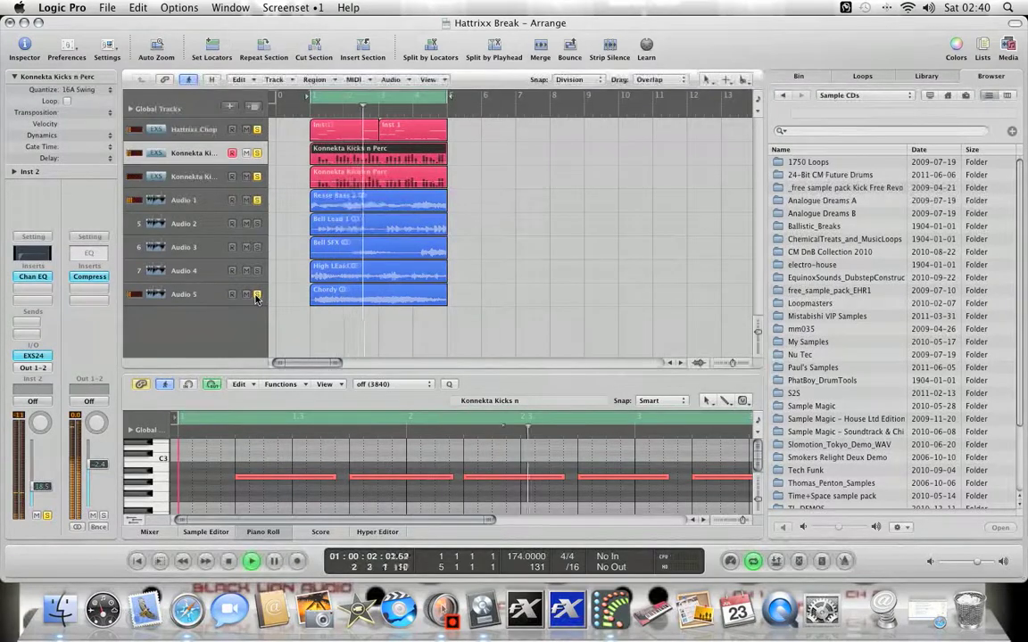
Audition the High Lead on Audio 4 and the Bell SFX on Audio 3 by toggling their solos during playback.
{"action": "mouse_move", "coordinate": [257, 270]}
{"action": "left_mouse_down"}
{"action": "mouse_move", "coordinate": [257, 223]}
{"action": "mouse_move", "coordinate": [257, 271]}
{"action": "left_mouse_up"}
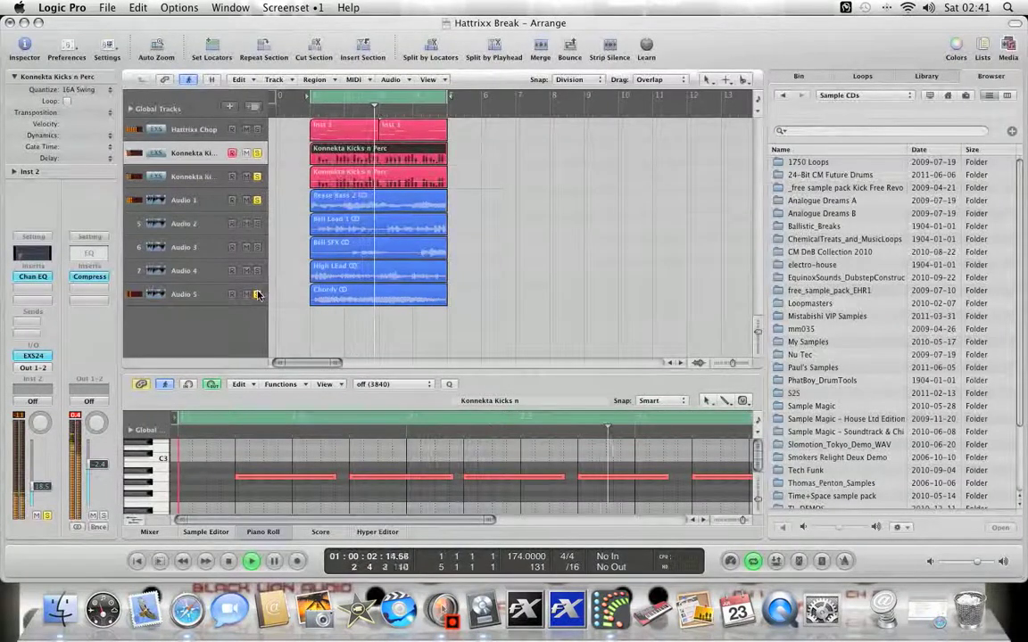
{"action": "left_click", "coordinate": [257, 248]}
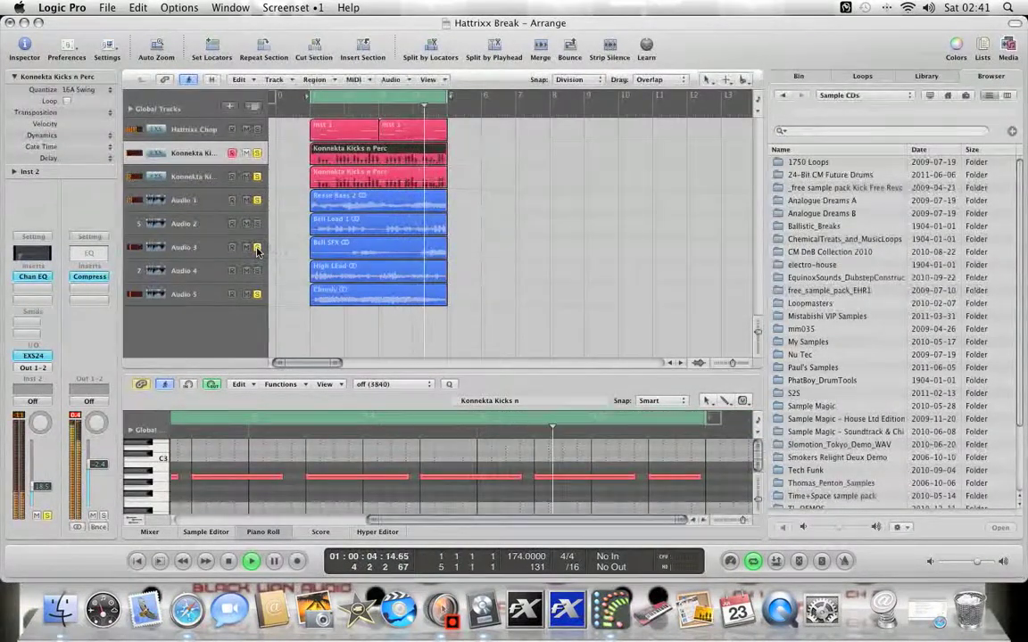
{"action": "left_click", "coordinate": [257, 250]}
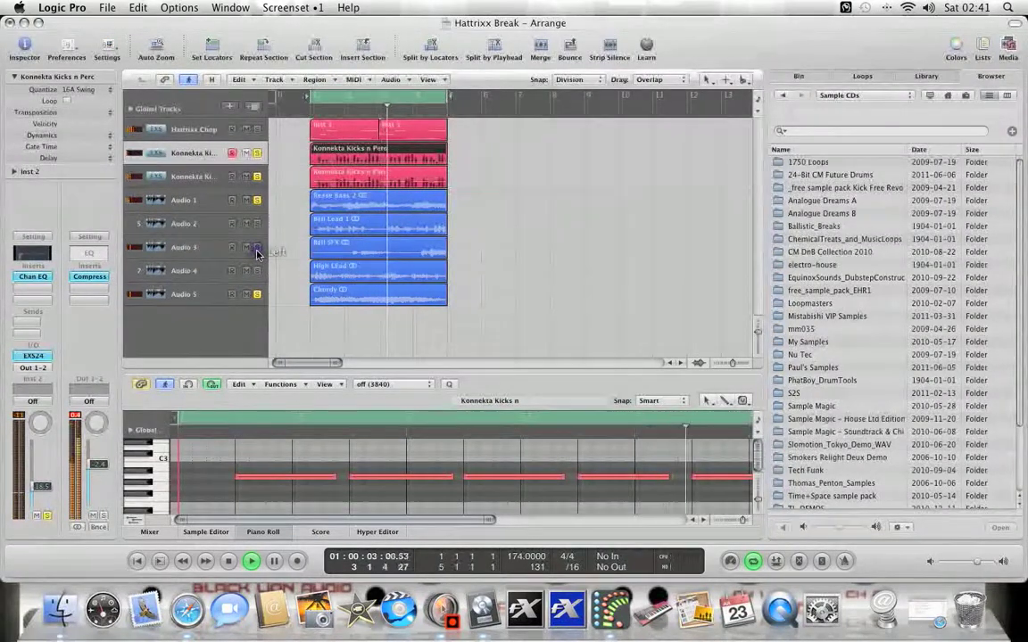
{"action": "left_click", "coordinate": [257, 250]}
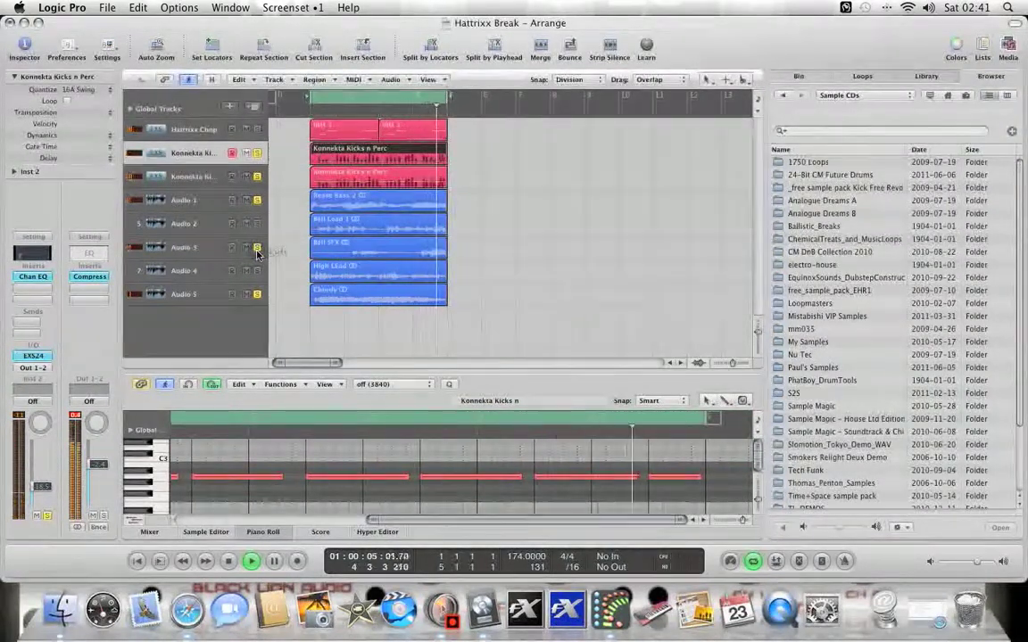
{"action": "left_click", "coordinate": [257, 250]}
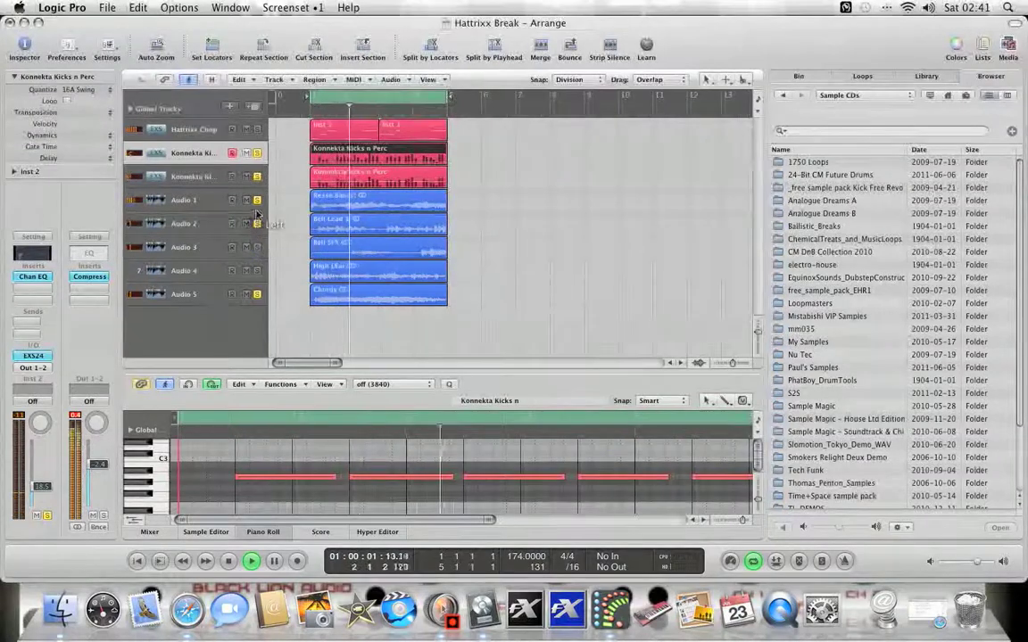
Unsolo Audio 5 and audition the Audio 2 and Audio 4 leads, leaving both unsoloed.
{"action": "left_click", "coordinate": [257, 294]}
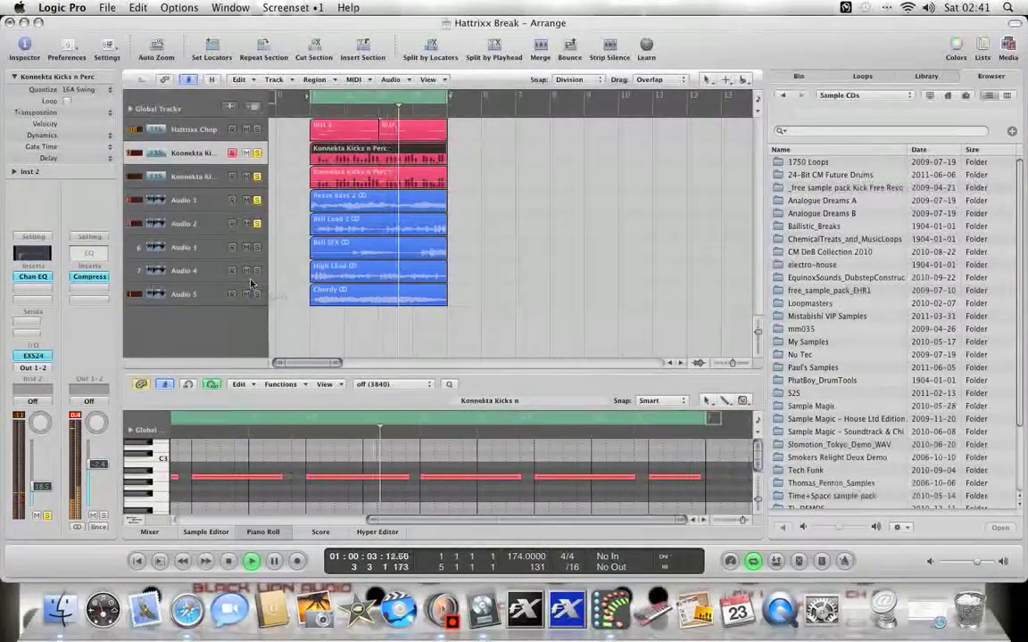
{"action": "left_click", "coordinate": [195, 223]}
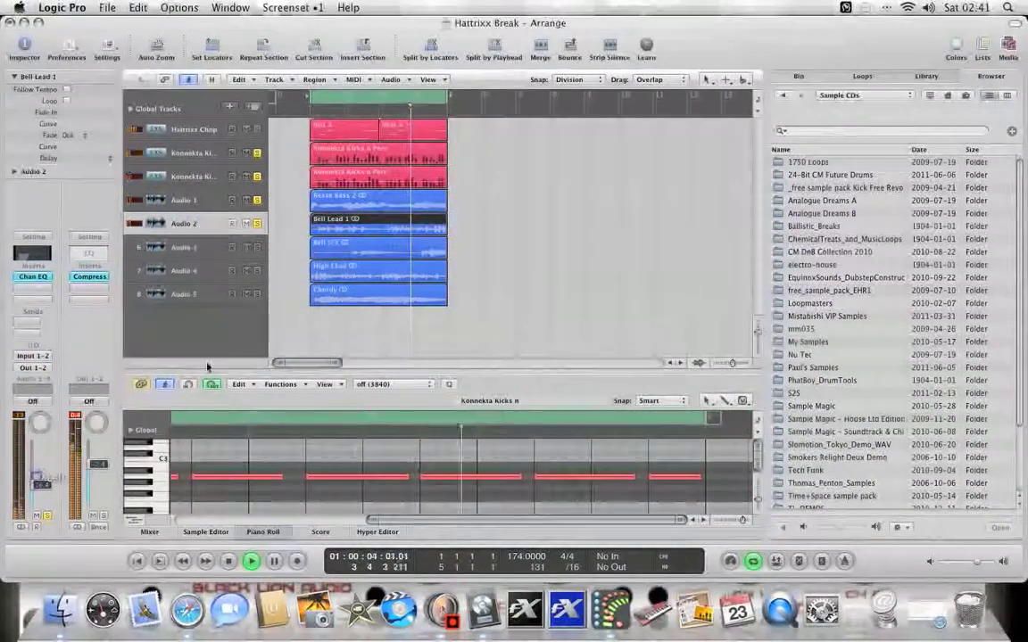
{"action": "left_click", "coordinate": [257, 271]}
{"action": "left_click", "coordinate": [257, 224]}
{"action": "left_click", "coordinate": [256, 272]}
Solo Audio 5 and the Hattrixx Chop again alongside the Konnekta and Audio 1 tracks, listen to the mix and stop playback.
{"action": "left_click", "coordinate": [257, 293]}
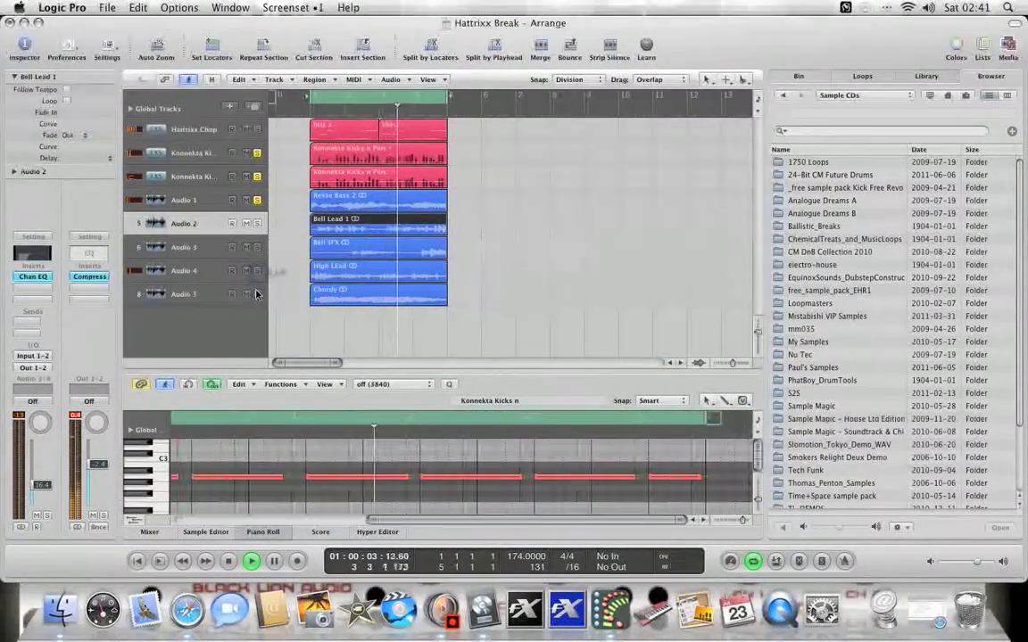
{"action": "left_click", "coordinate": [257, 153]}
{"action": "left_click", "coordinate": [256, 129]}
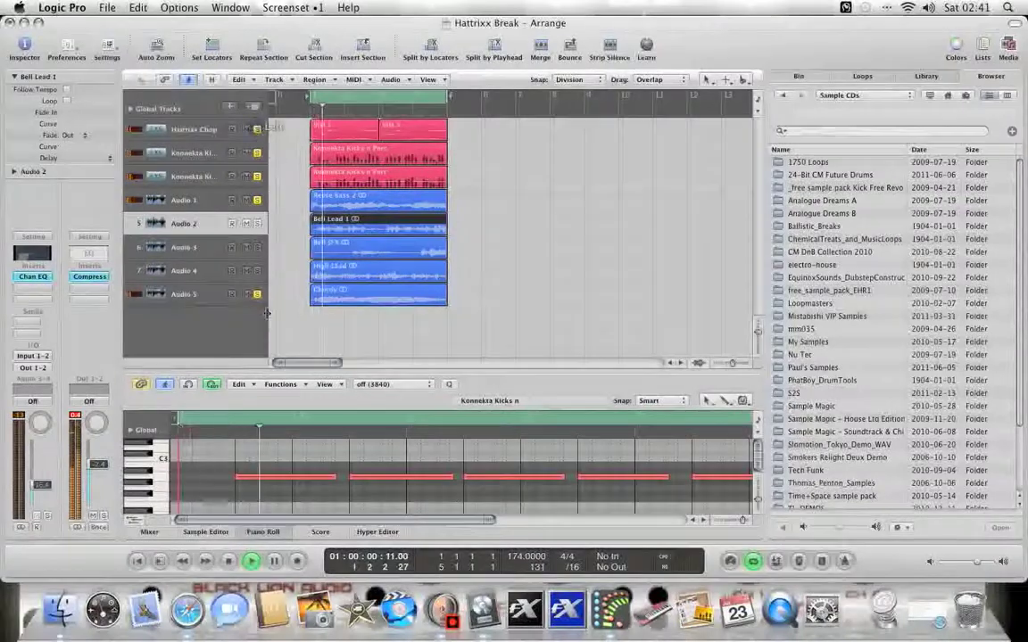
{"action": "left_click", "coordinate": [230, 561]}
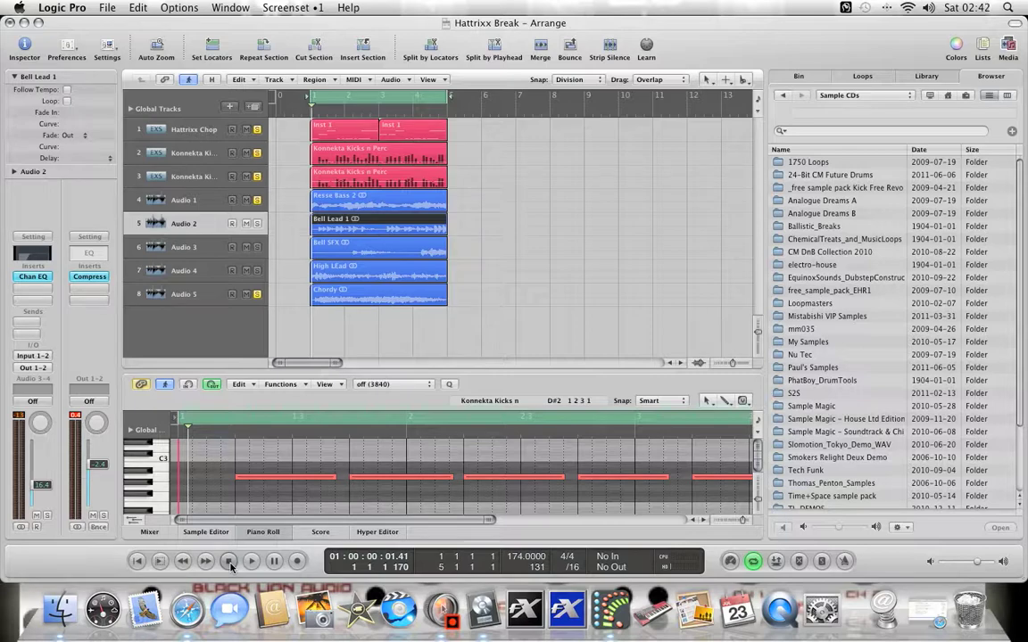
Switch to Safari and open the YouTube account's list of uploaded videos.
{"action": "left_click", "coordinate": [188, 610]}
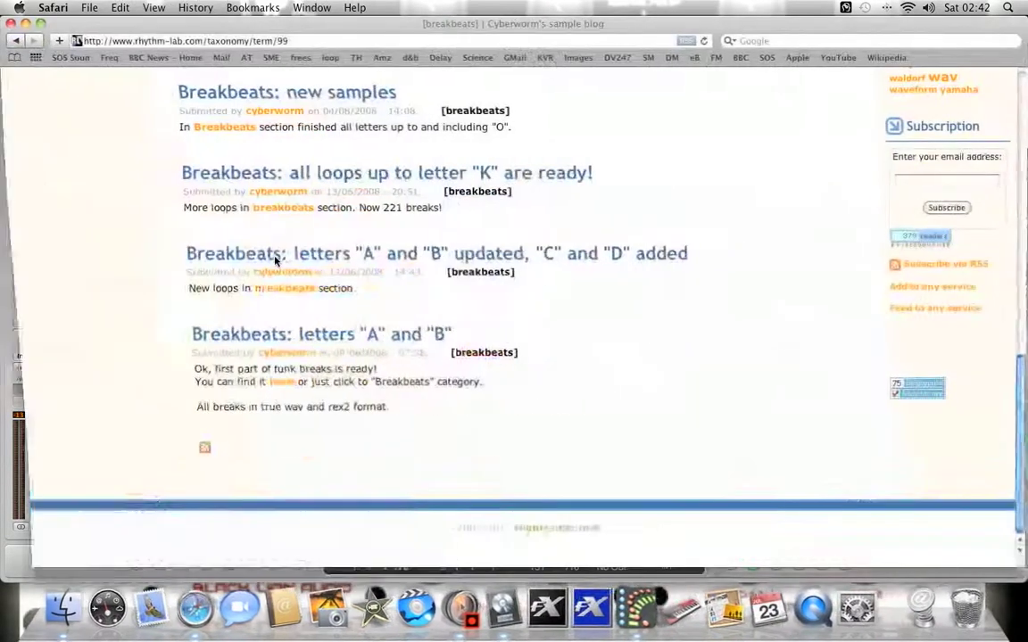
{"action": "scroll", "coordinate": [545, 201], "scroll_direction": "up", "scroll_amount": 5}
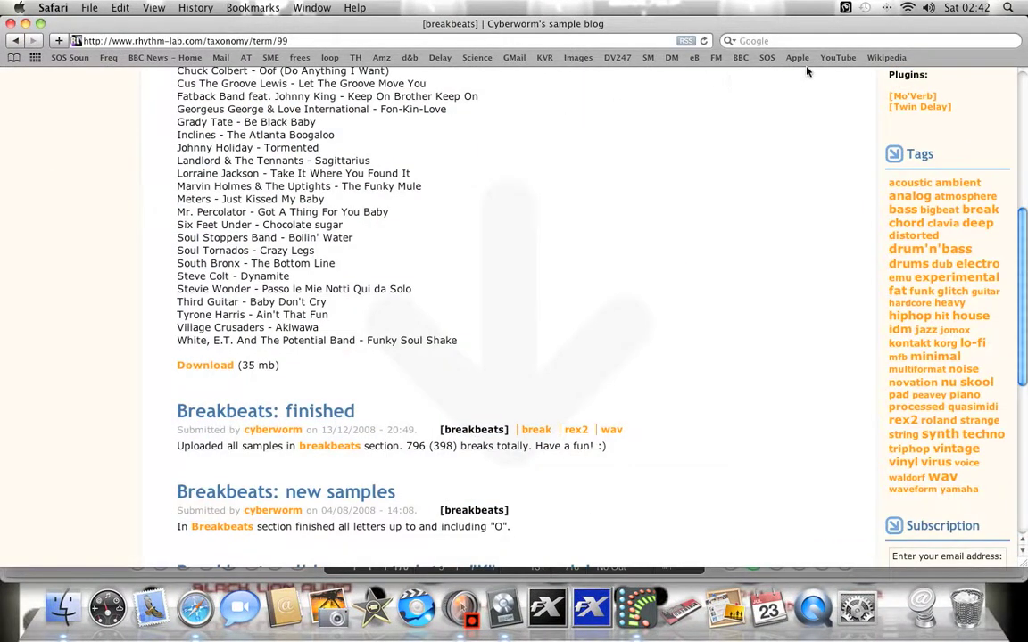
{"action": "left_click", "coordinate": [838, 57]}
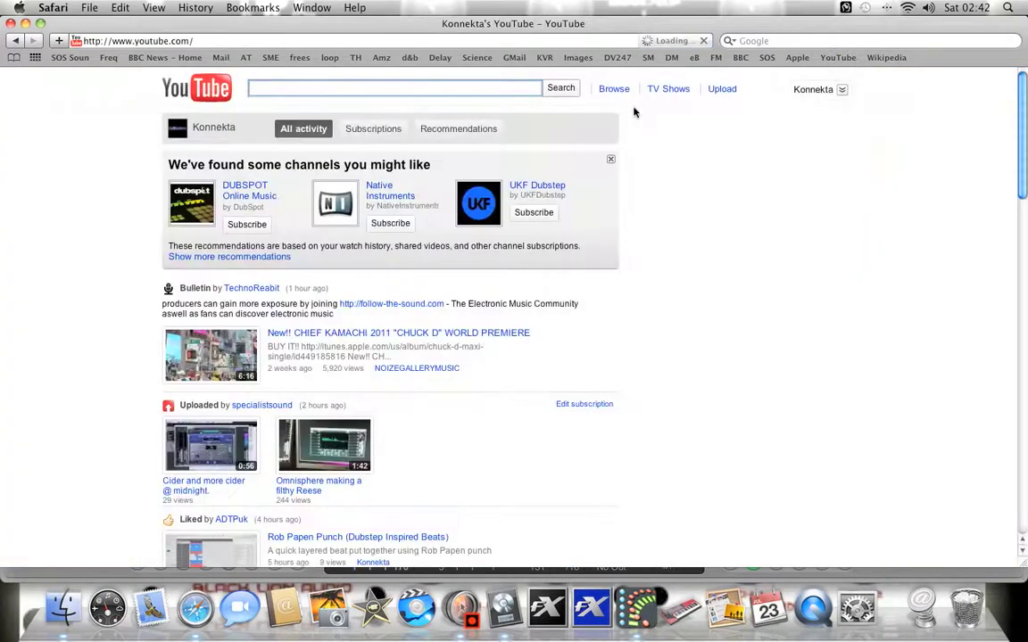
{"action": "left_click", "coordinate": [813, 89]}
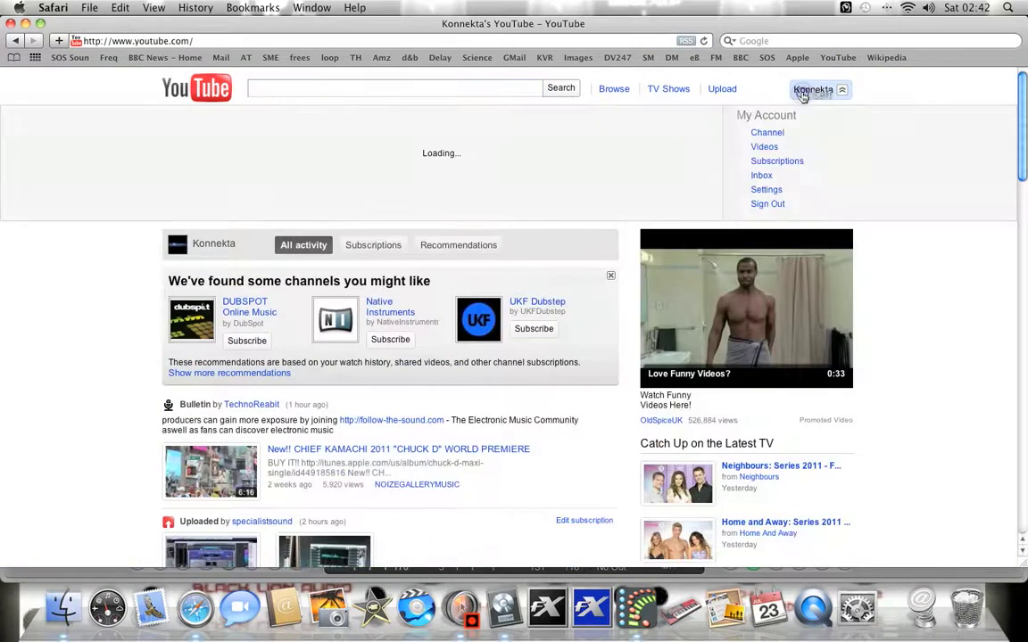
{"action": "left_click", "coordinate": [761, 146]}
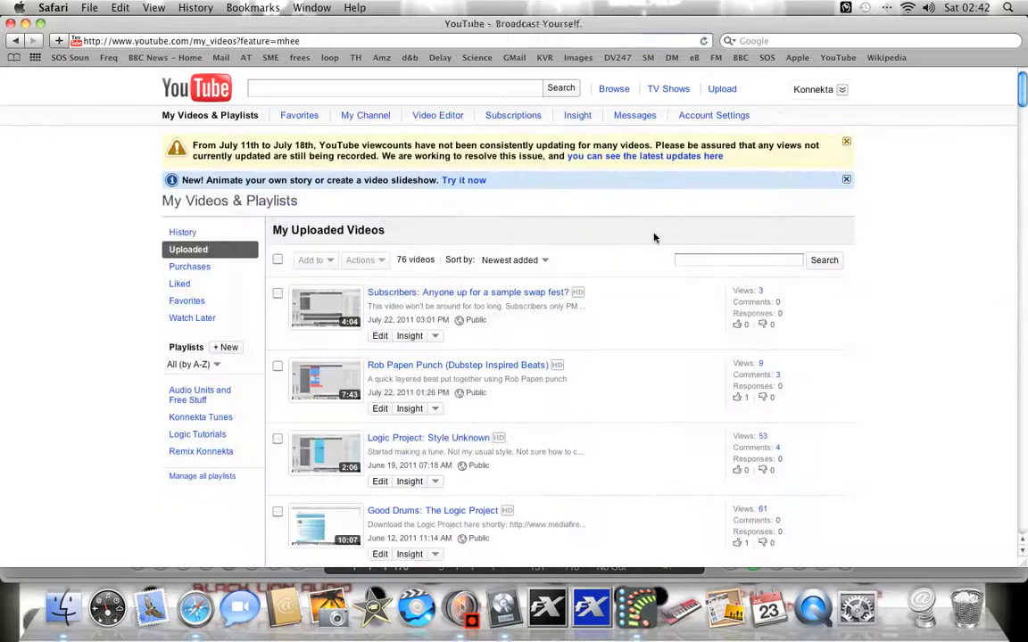
Look through the newest uploaded videos for the Konnekta Free Sample Pack Released video.
{"action": "scroll", "coordinate": [660, 299], "scroll_direction": "down", "scroll_amount": 10}
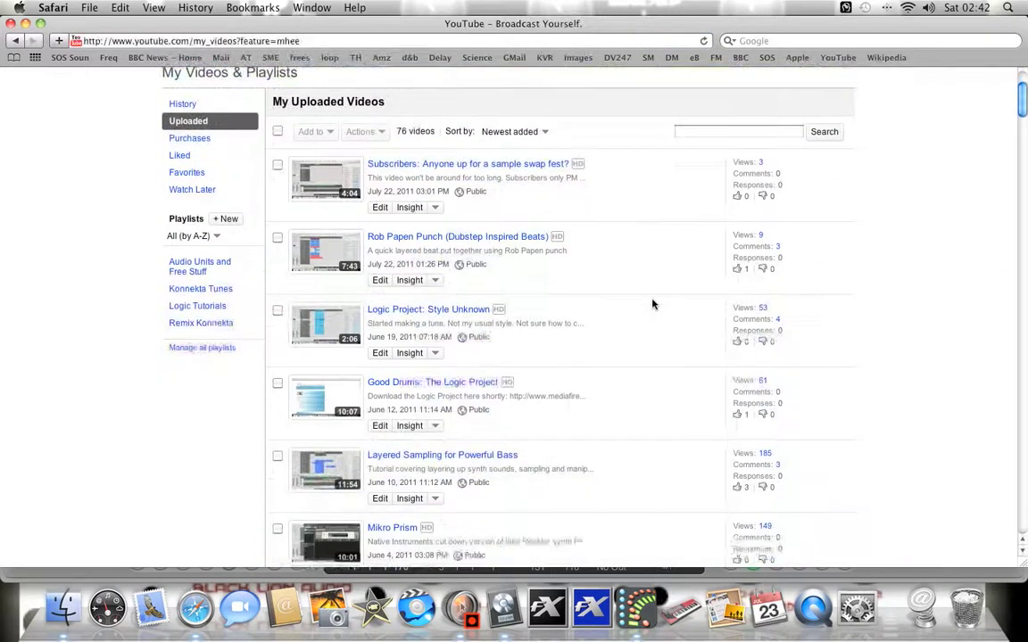
{"action": "scroll", "coordinate": [652, 305], "scroll_direction": "down", "scroll_amount": 7}
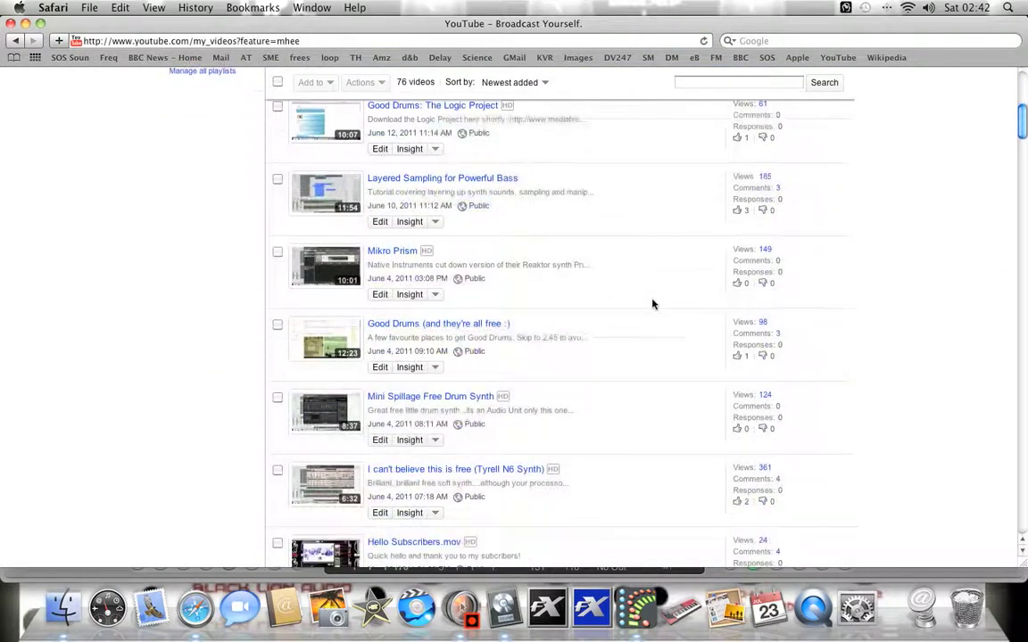
{"action": "scroll", "coordinate": [652, 305], "scroll_direction": "down", "scroll_amount": 5}
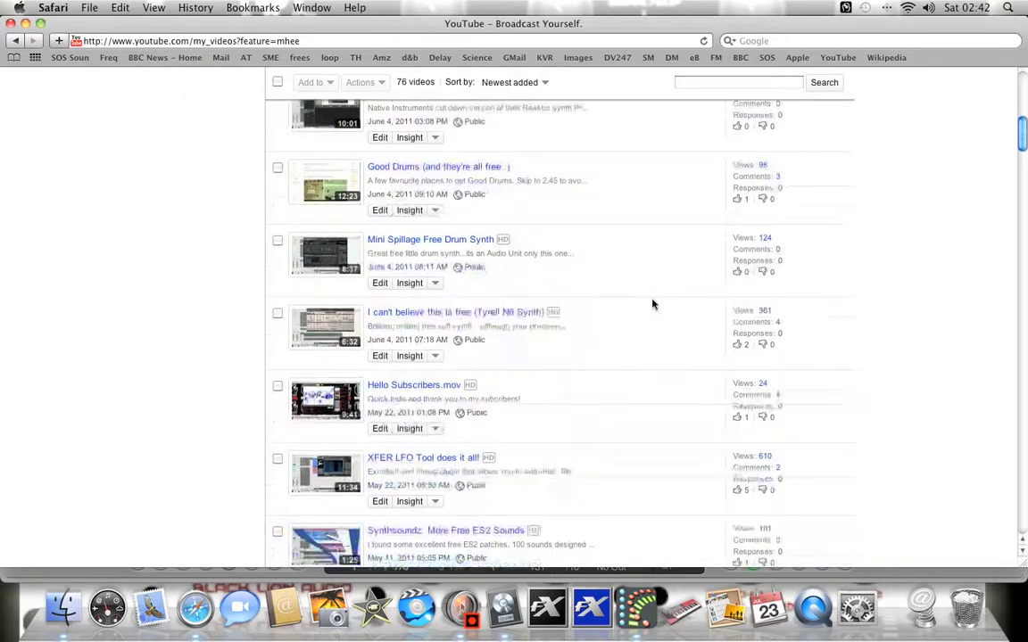
{"action": "scroll", "coordinate": [652, 305], "scroll_direction": "down", "scroll_amount": 13}
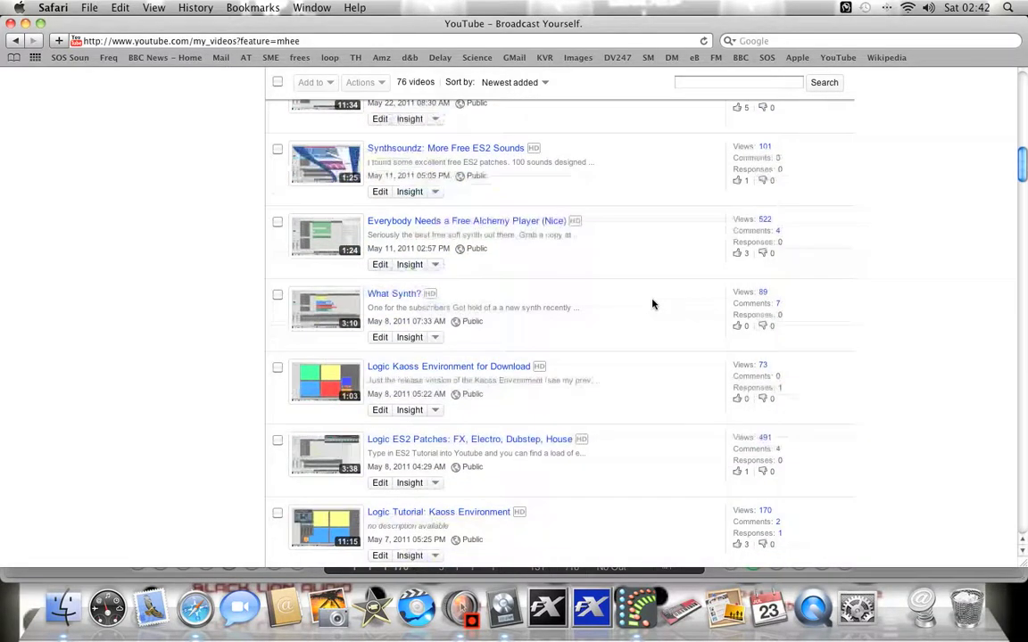
{"action": "scroll", "coordinate": [652, 305], "scroll_direction": "down", "scroll_amount": 4}
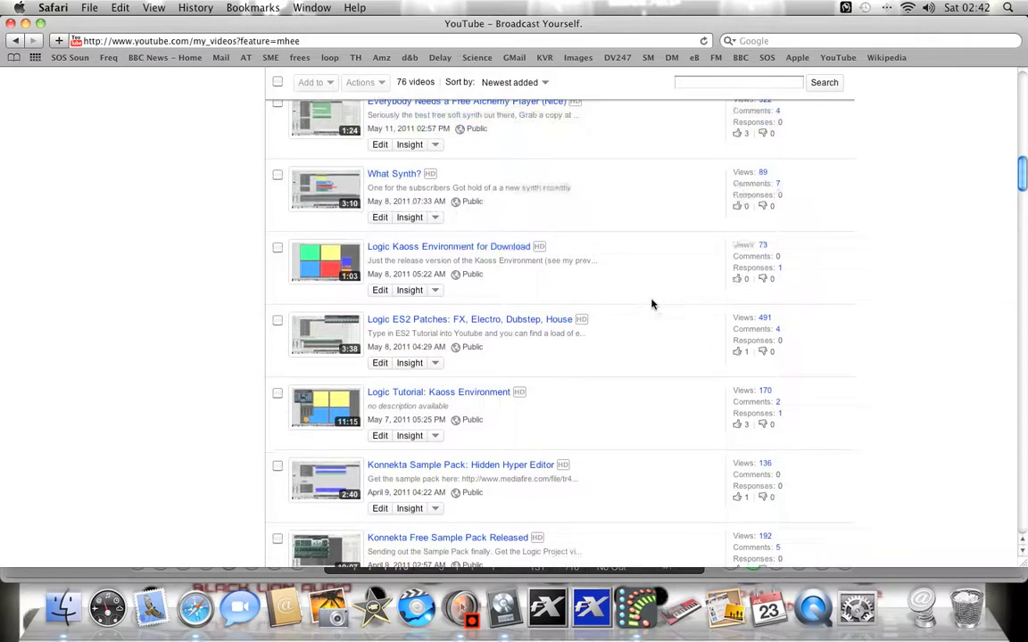
{"action": "scroll", "coordinate": [652, 305], "scroll_direction": "down", "scroll_amount": 3}
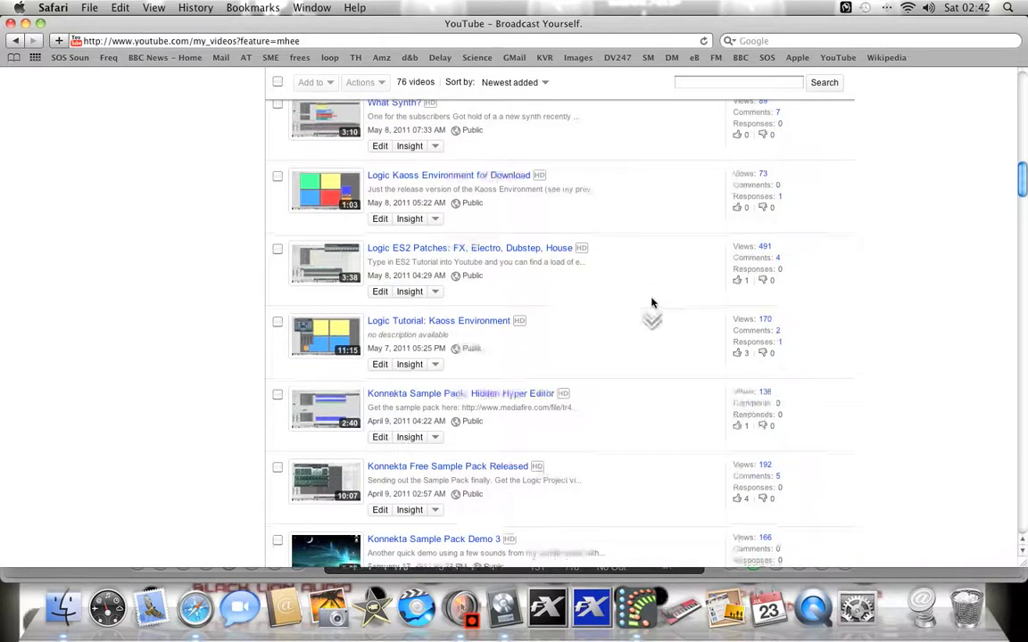
{"action": "scroll", "coordinate": [650, 303], "scroll_direction": "down", "scroll_amount": 3}
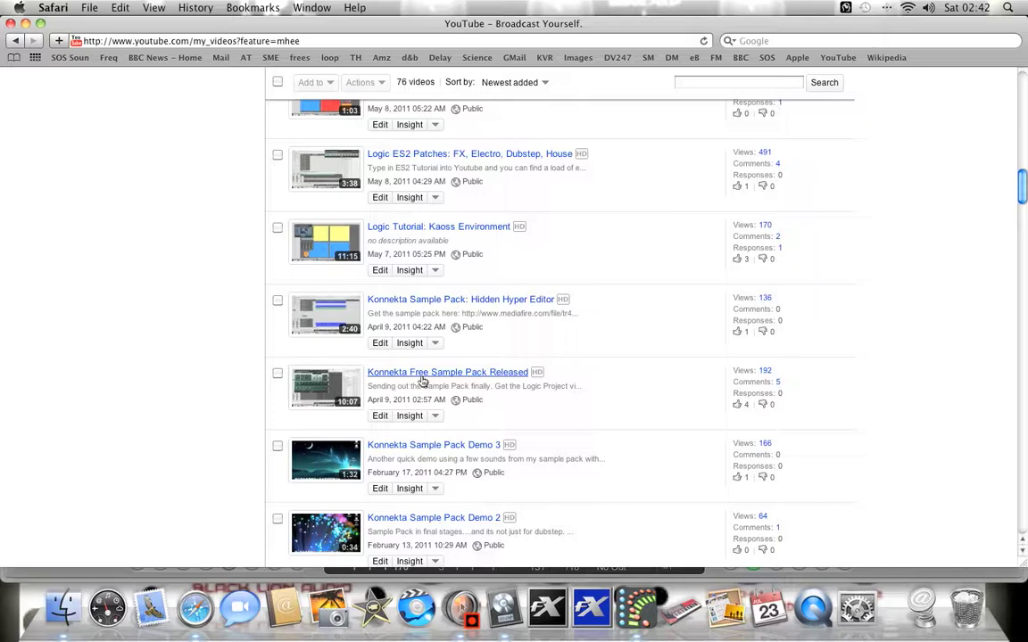
Browse the older uploads to locate the two Logic tutorials on Hattrixx breakbeats and Hattrixx-style break chopping.
{"action": "scroll", "coordinate": [404, 381], "scroll_direction": "down", "scroll_amount": 5}
{"action": "scroll", "coordinate": [406, 381], "scroll_direction": "down", "scroll_amount": 8}
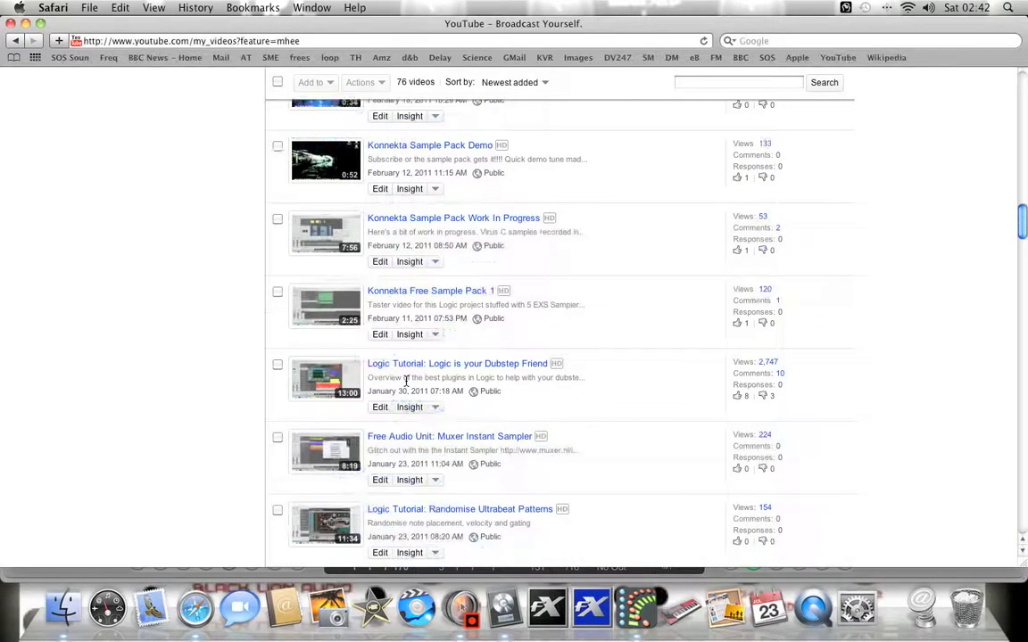
{"action": "scroll", "coordinate": [406, 380], "scroll_direction": "down", "scroll_amount": 9}
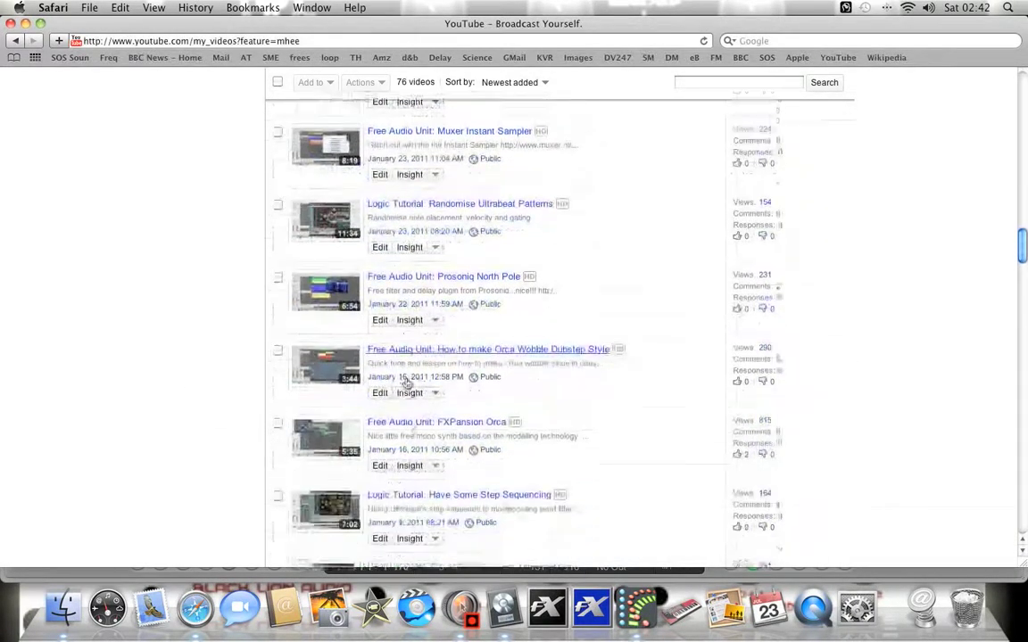
{"action": "scroll", "coordinate": [406, 381], "scroll_direction": "down", "scroll_amount": 9}
{"action": "scroll", "coordinate": [406, 381], "scroll_direction": "down", "scroll_amount": 8}
{"action": "scroll", "coordinate": [405, 381], "scroll_direction": "down", "scroll_amount": 9}
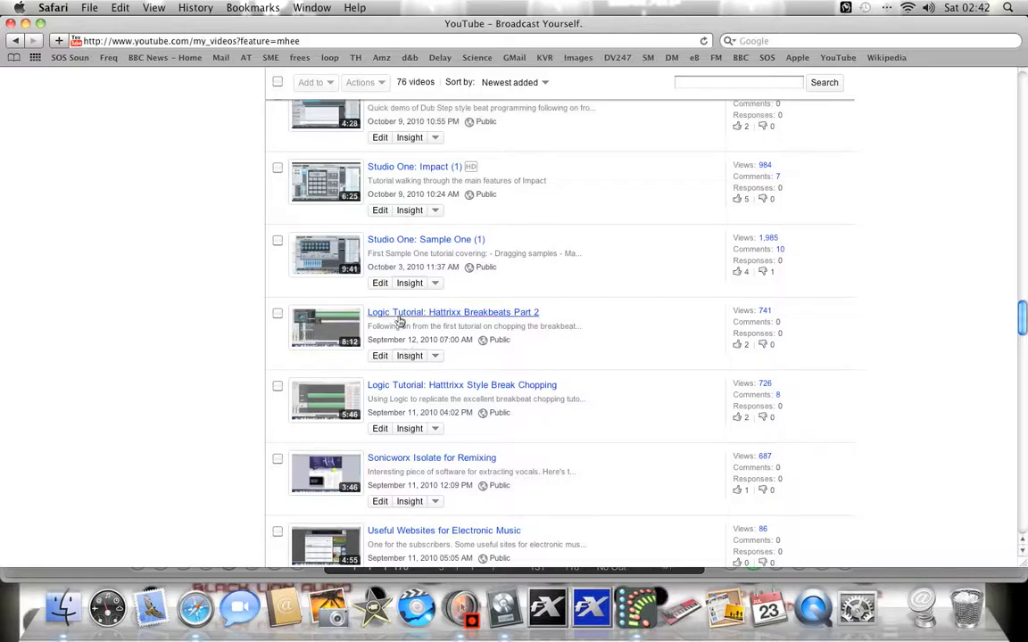
{"action": "scroll", "coordinate": [399, 321], "scroll_direction": "down", "scroll_amount": 3}
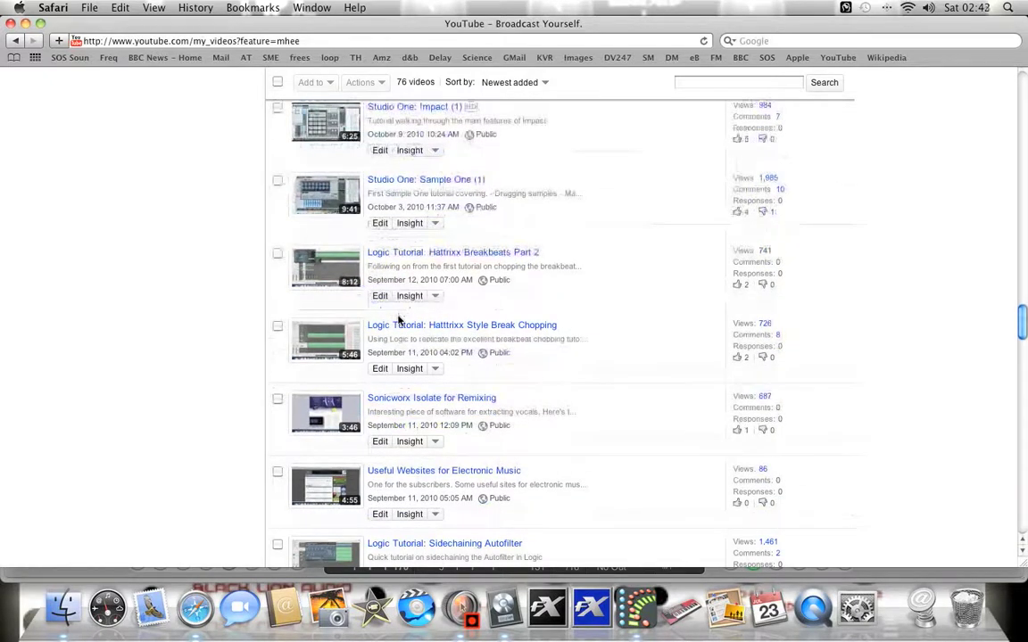